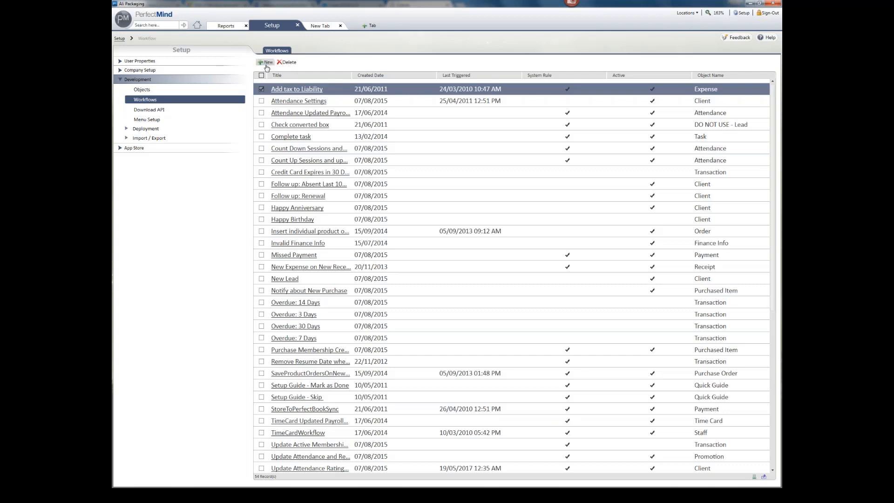
# Step: Open a blank Workflow Details form from the Workflows list in Setup > Development
pyautogui.click(267, 68)
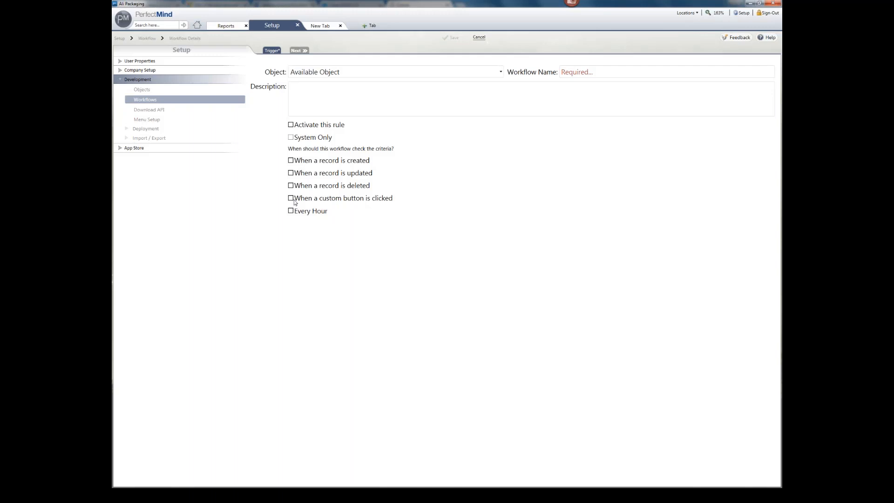
# Step: Make the workflow check criteria every hour, with frequency Only once
pyautogui.click(296, 213)
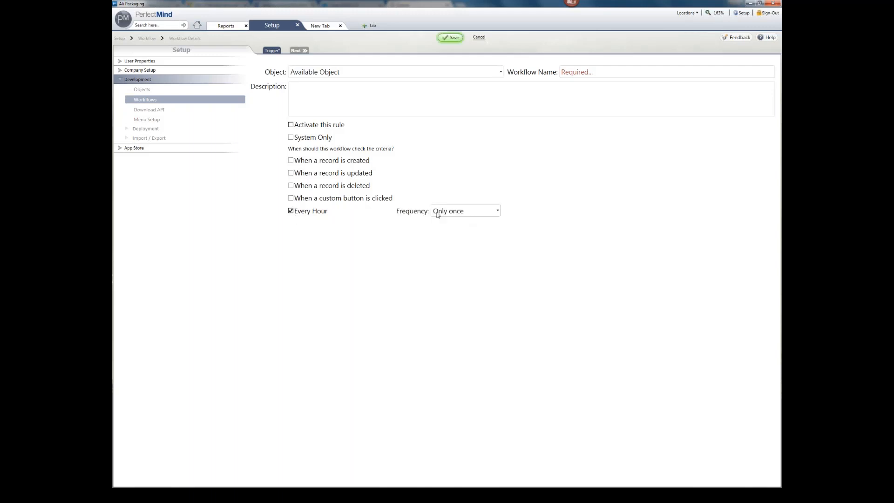
pyautogui.click(483, 213)
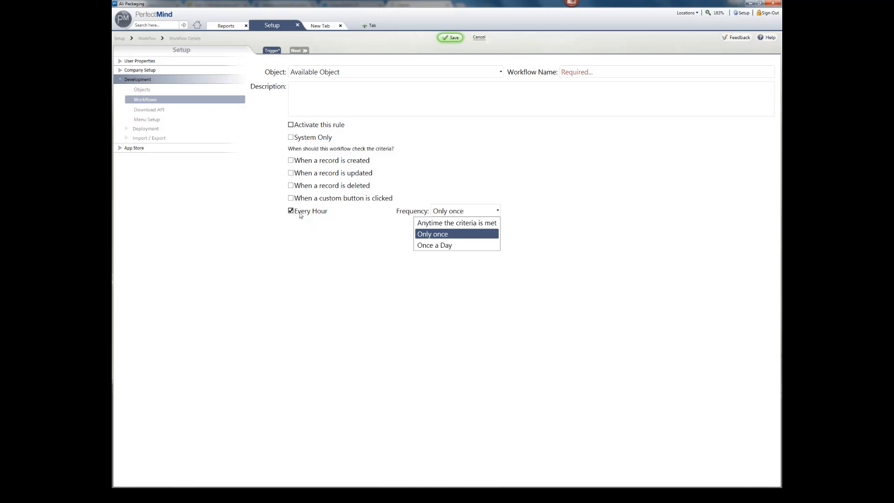
pyautogui.click(345, 101)
# Step: Browse the list of objects the workflow can apply to
pyautogui.click(360, 71)
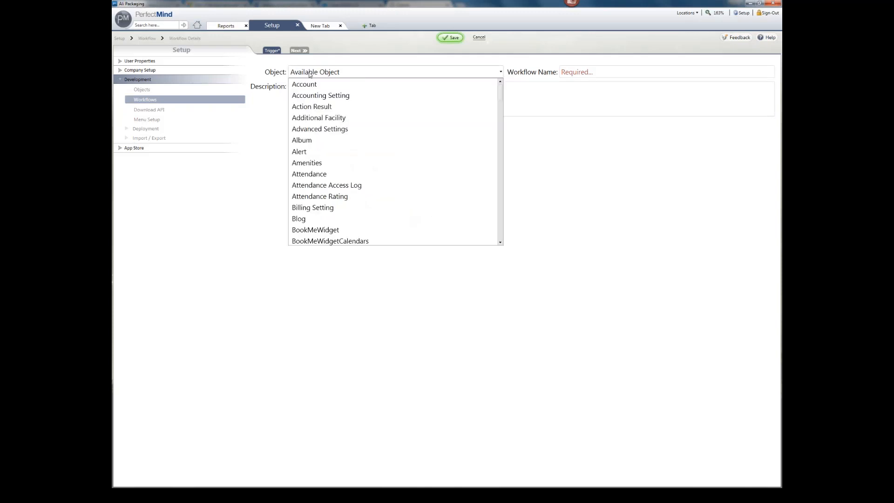
pyautogui.scroll(-4, 321, 139)
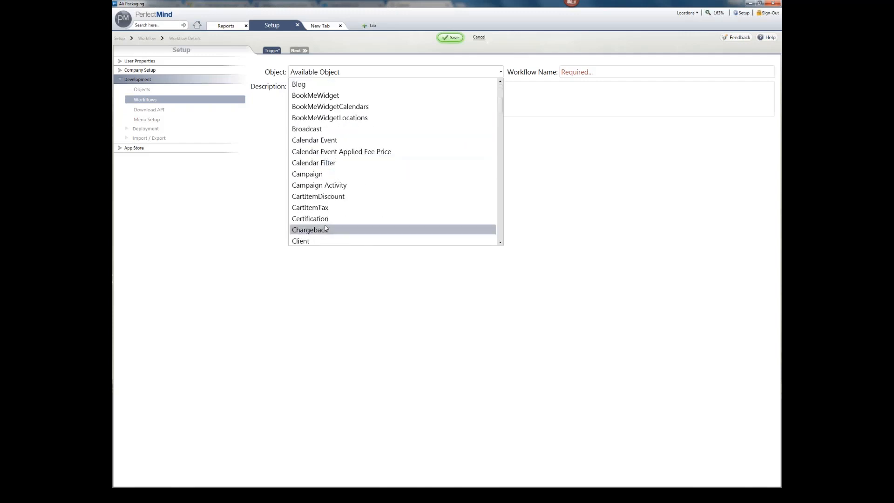
pyautogui.scroll(-2, 327, 228)
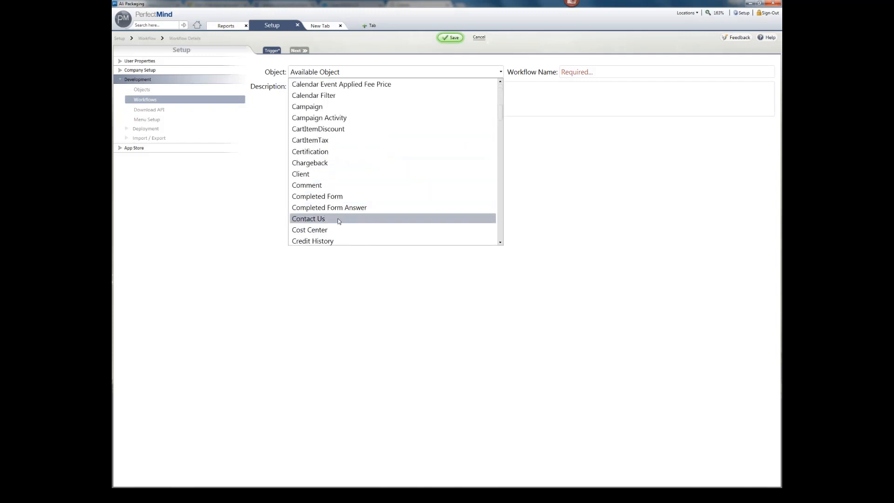
pyautogui.scroll(-1, 339, 212)
pyautogui.scroll(2, 335, 213)
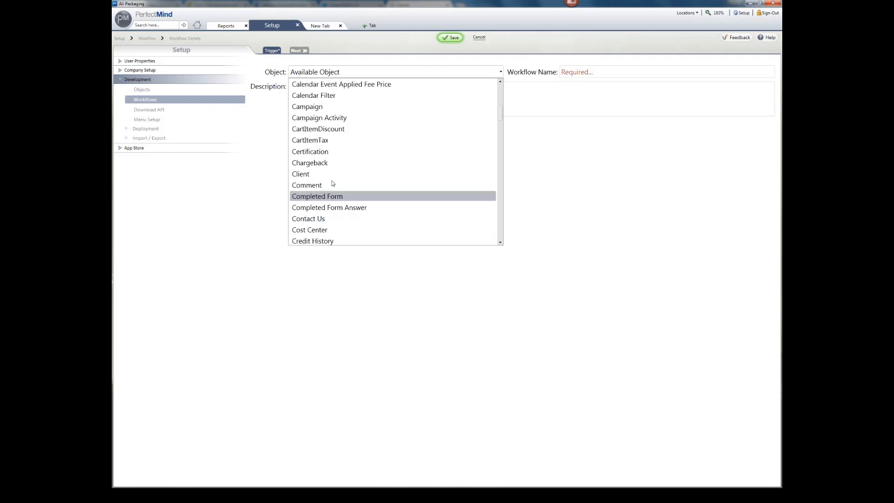
# Step: Set the object to Client and name the workflow 'Welcome Email / New Client'
pyautogui.click(330, 207)
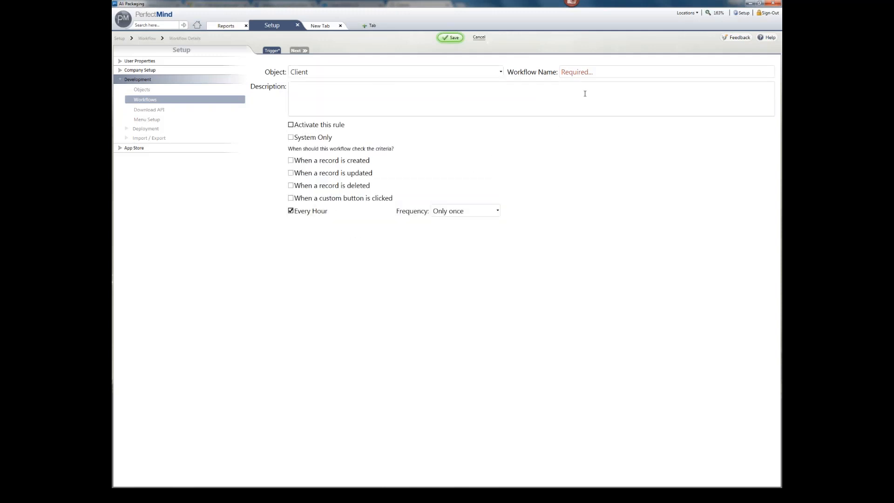
pyautogui.click(586, 74)
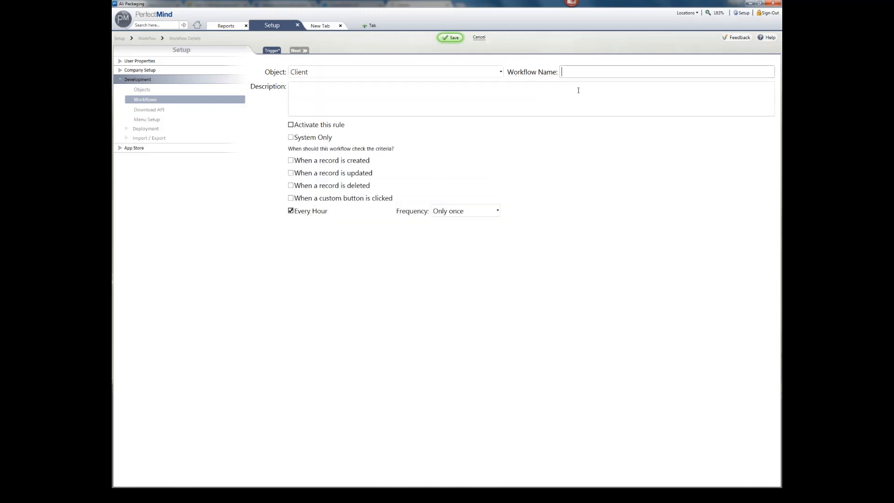
pyautogui.write('Lead Notifica')
pyautogui.hotkey('ctrl', 'a')
pyautogui.press('BackSpace')
pyautogui.write('Welcome Em')
pyautogui.press('BackSpace')
pyautogui.press('BackSpace')
pyautogui.write('Email / New Client')
# Step: Activate the rule and trigger it only when a record is created, without the hourly check
pyautogui.click(329, 125)
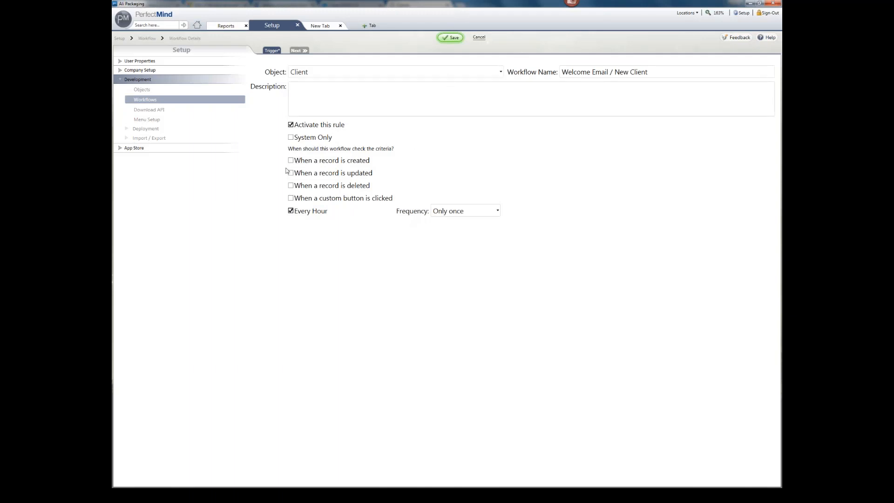
pyautogui.click(292, 210)
pyautogui.click(290, 160)
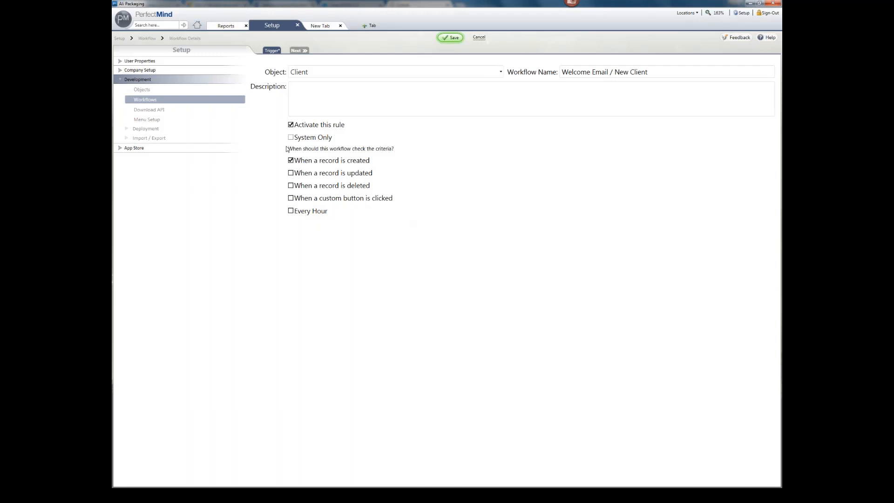
pyautogui.click(292, 174)
pyautogui.click(292, 186)
pyautogui.click(292, 186)
pyautogui.click(292, 174)
pyautogui.click(291, 173)
pyautogui.click(457, 173)
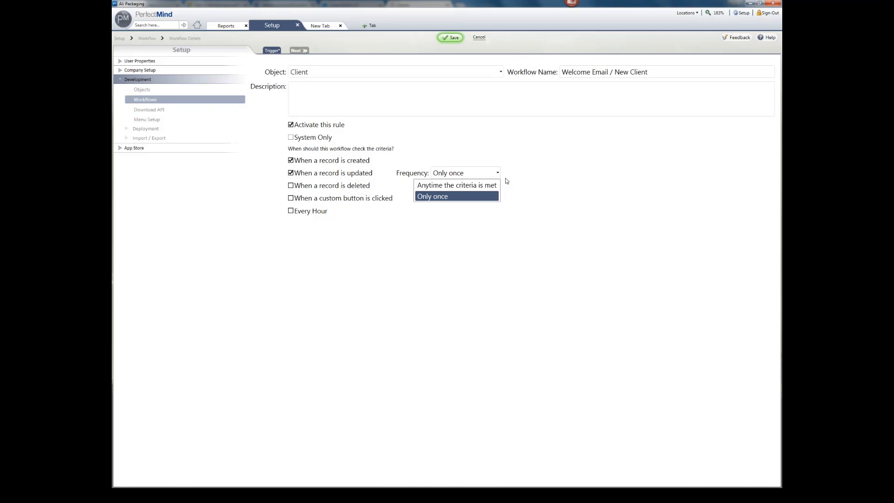
pyautogui.click(291, 173)
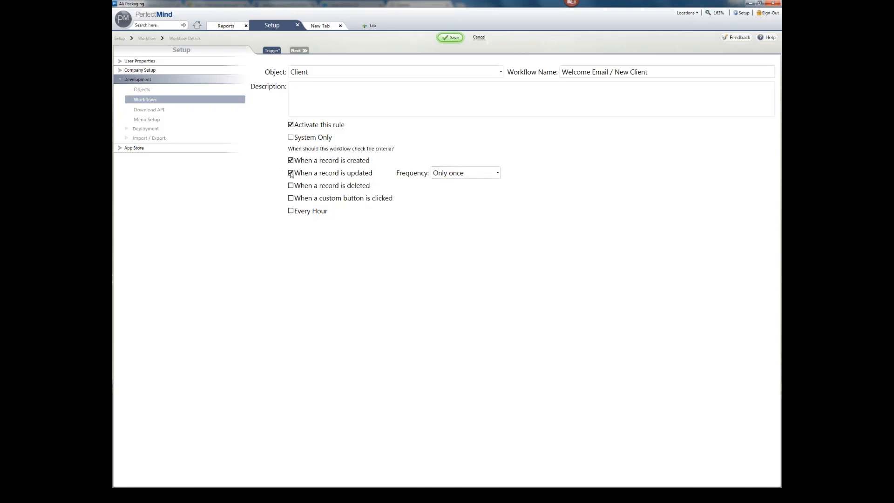
pyautogui.click(291, 173)
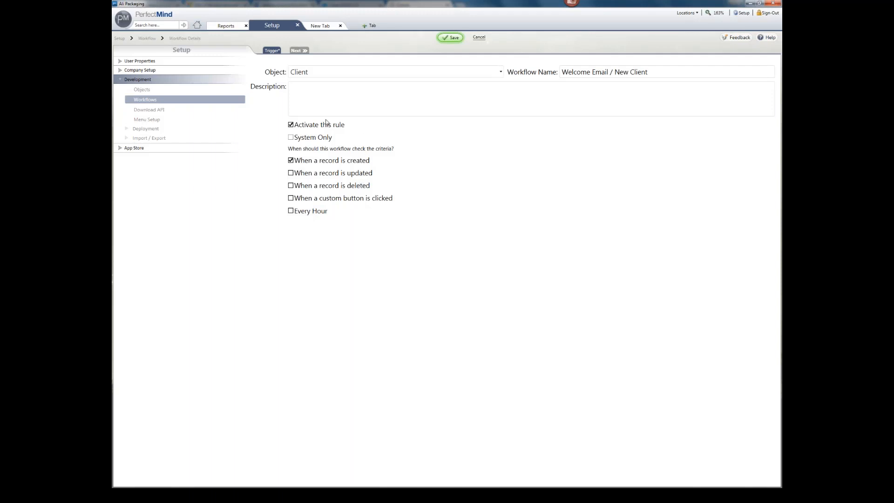
pyautogui.click(298, 51)
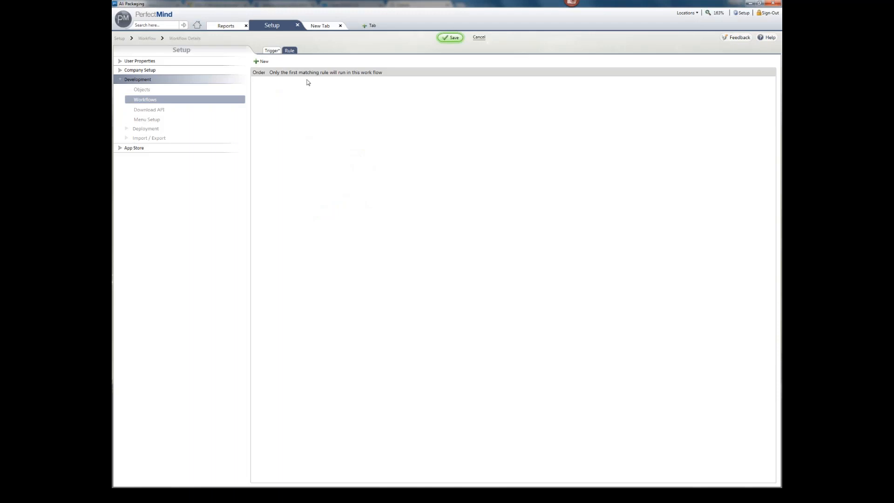
# Step: Open a blank Rule Detail form for the workflow's first rule
pyautogui.click(261, 63)
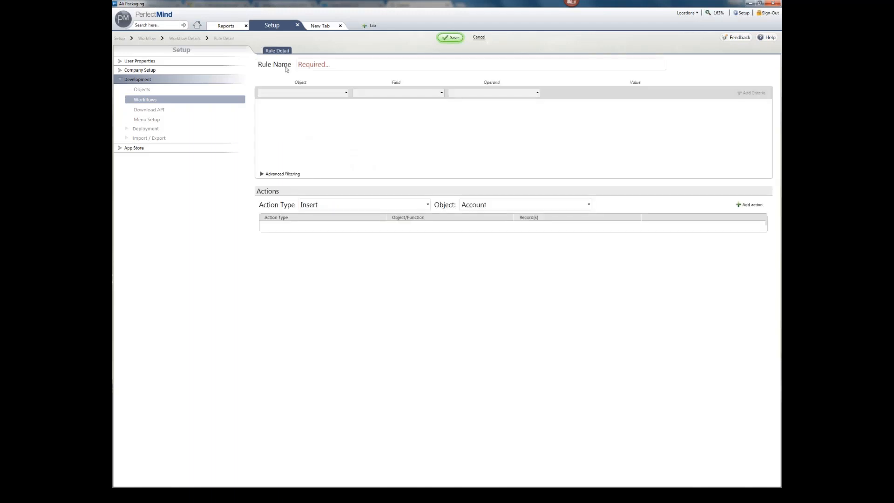
pyautogui.click(479, 38)
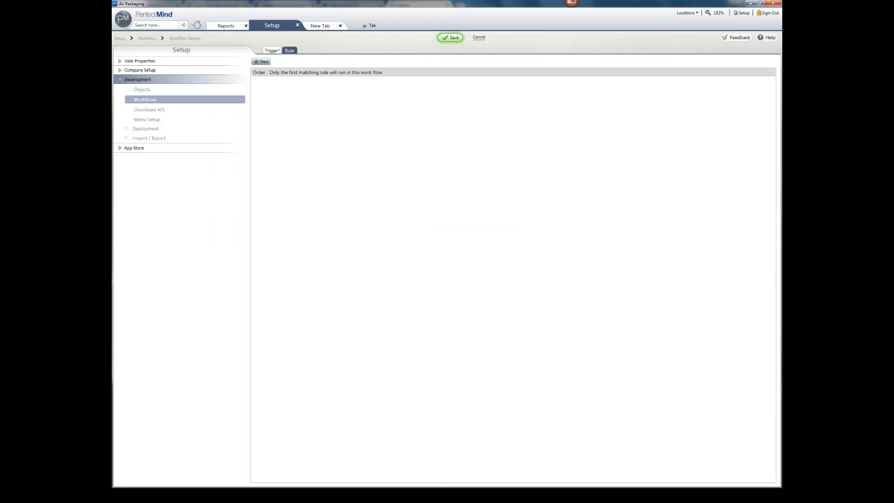
pyautogui.click(263, 61)
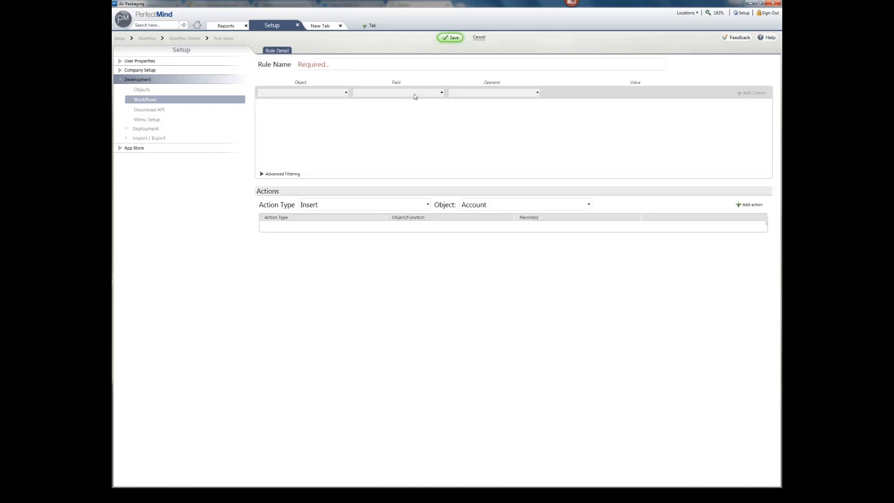
# Step: Name the rule 'Rule 1' and add an Insert action on the Task object
pyautogui.click(387, 66)
pyautogui.write('Rule 1')
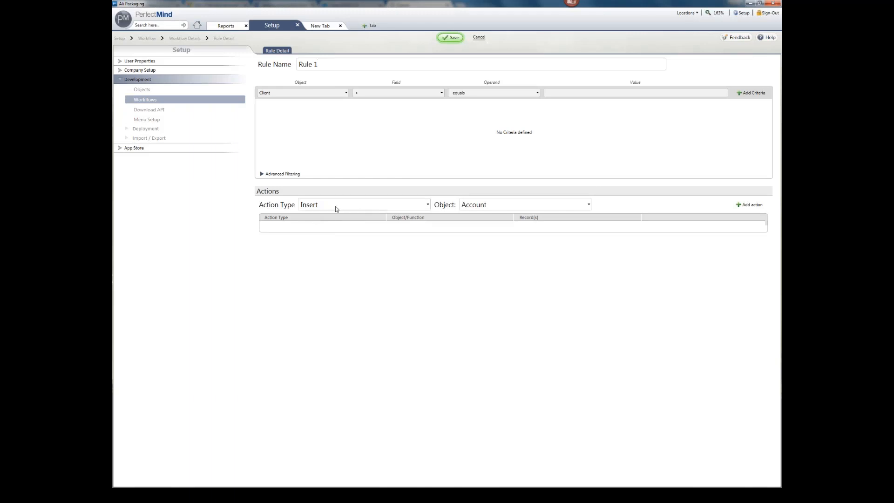
pyautogui.click(360, 208)
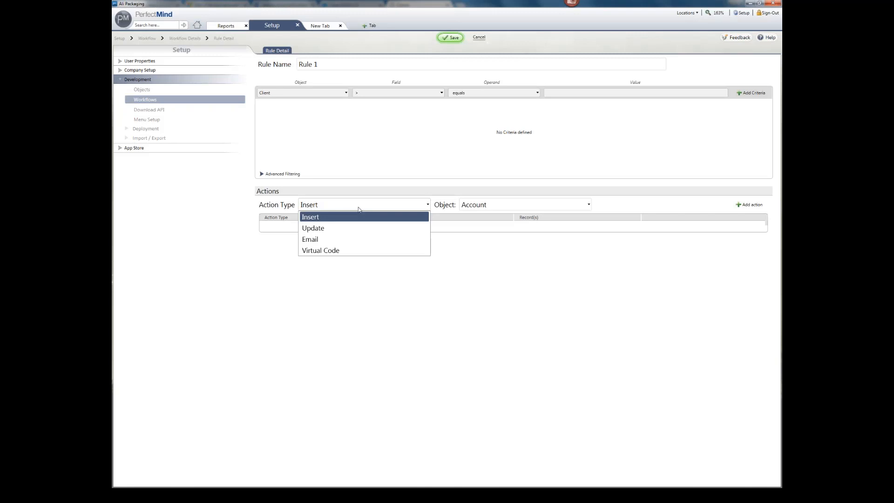
pyautogui.click(315, 219)
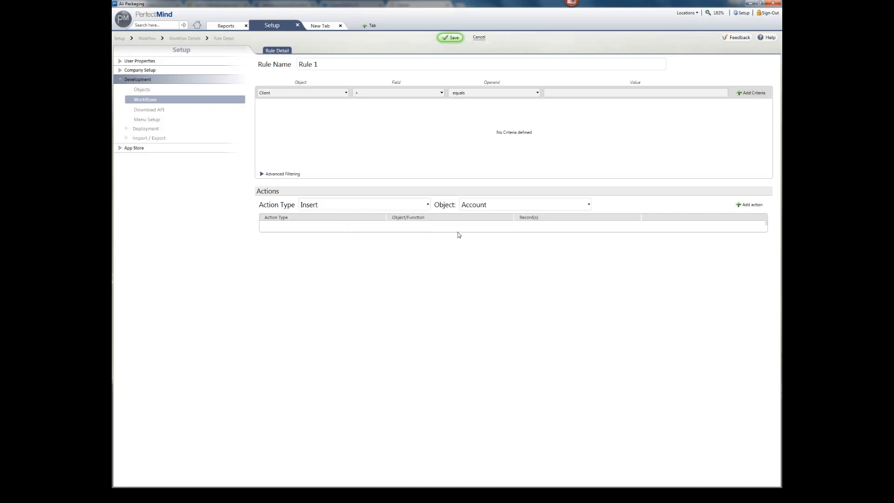
pyautogui.click(493, 210)
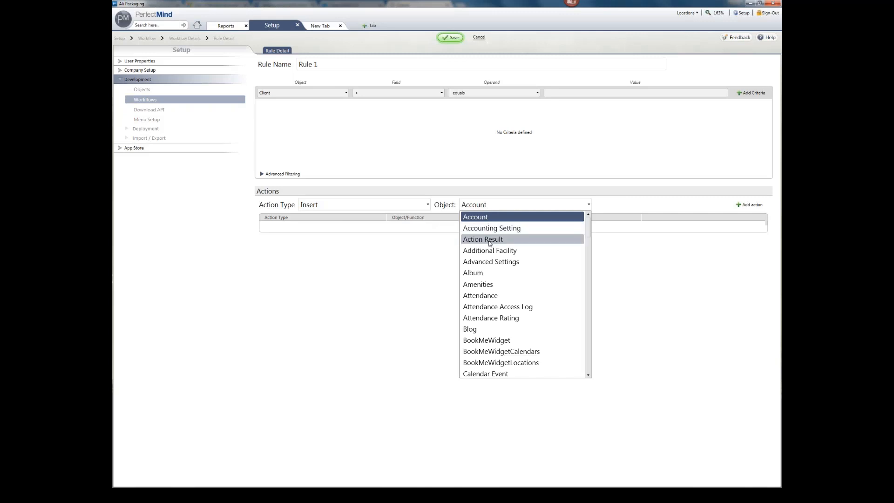
pyautogui.press('t')
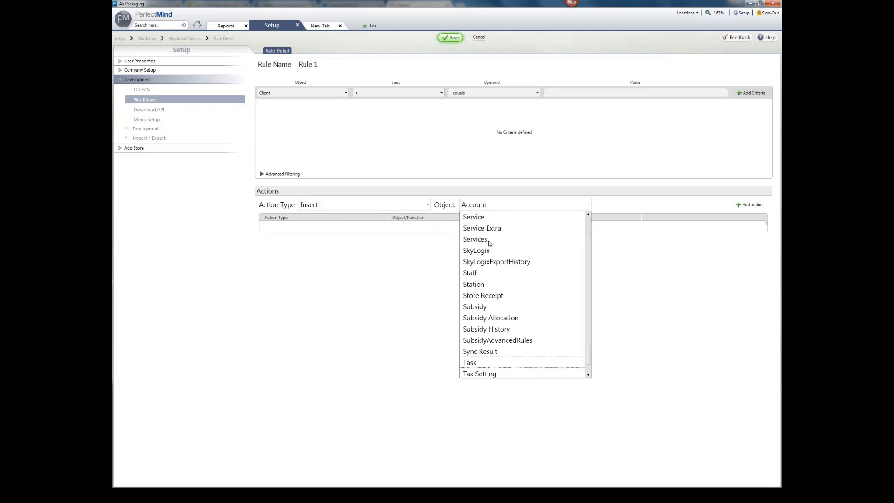
pyautogui.press('Return')
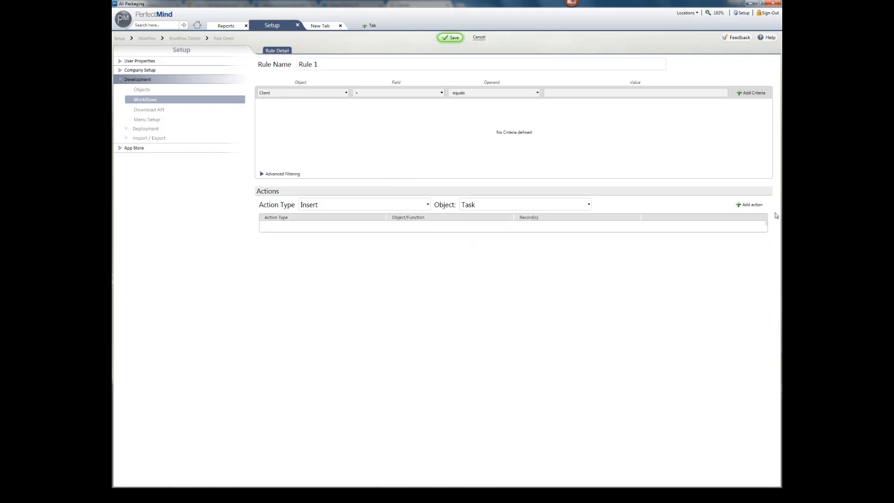
pyautogui.click(759, 208)
# Step: Give the task the subject 'Welcome the new member' and a due date of Today()
pyautogui.click(464, 146)
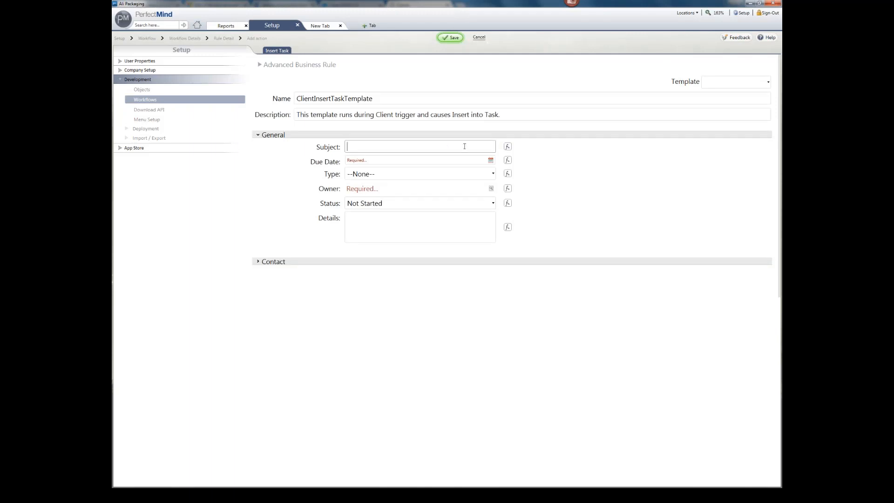
pyautogui.write('Welcome the new member')
pyautogui.press('Tab')
pyautogui.click(508, 160)
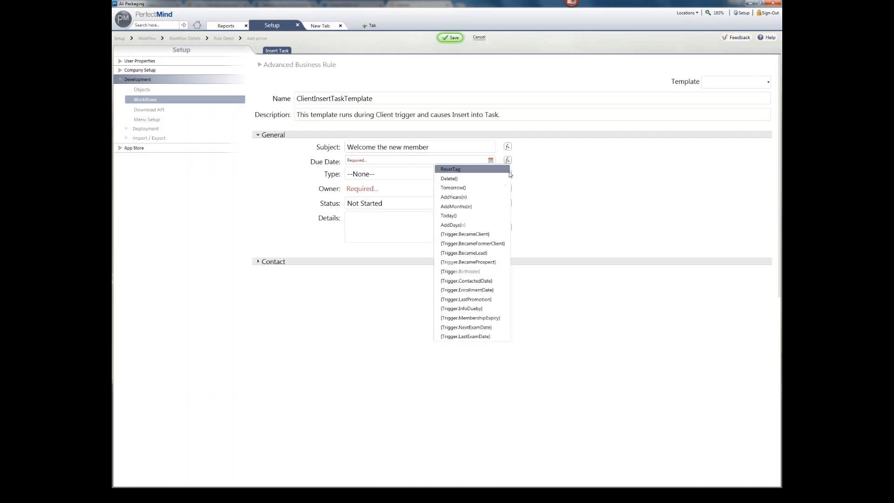
pyautogui.click(329, 86)
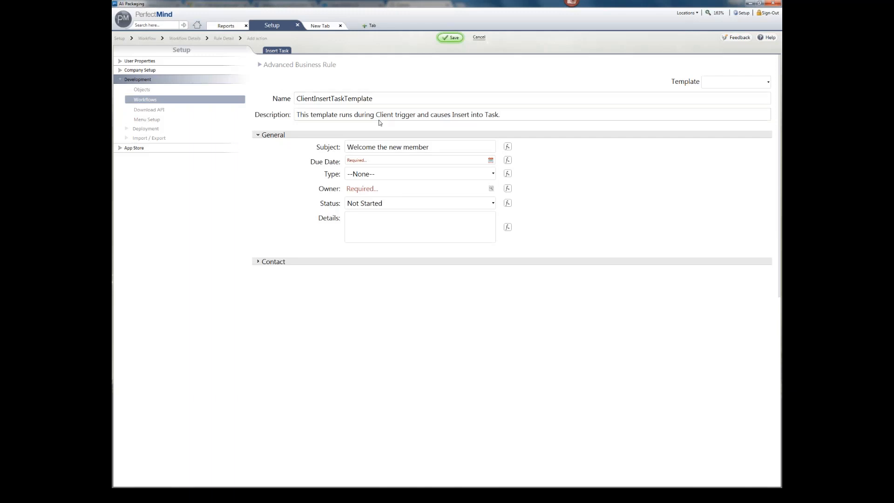
pyautogui.click(508, 161)
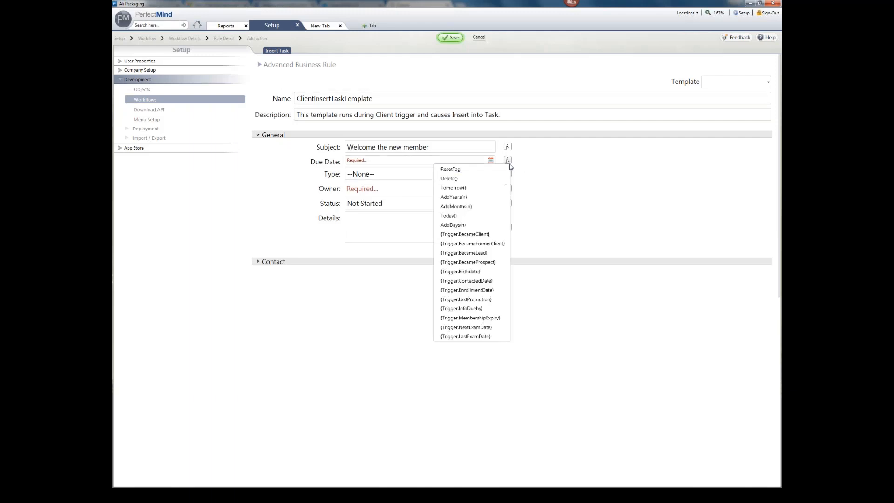
pyautogui.click(490, 219)
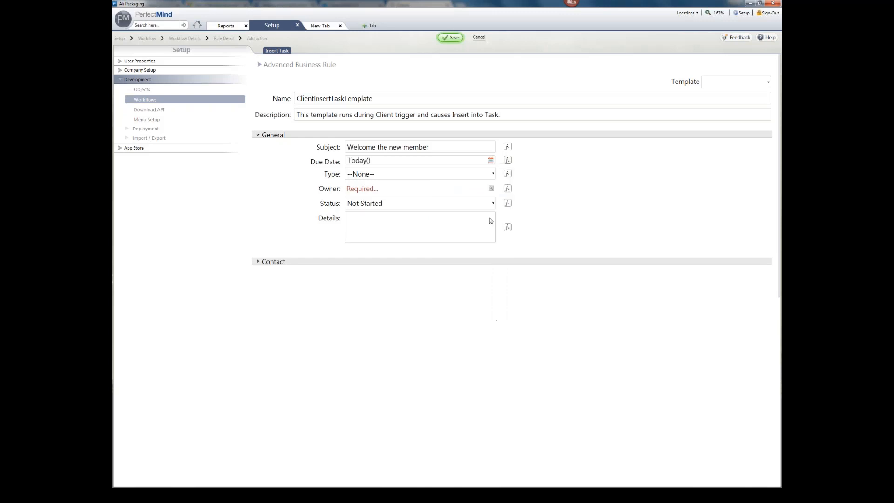
# Step: Make the task a Call owned by PM Support with status Not Started, and save it
pyautogui.click(374, 175)
pyautogui.click(377, 198)
pyautogui.click(456, 191)
pyautogui.doubleClick(399, 216)
pyautogui.click(350, 202)
pyautogui.click(311, 199)
pyautogui.click(456, 38)
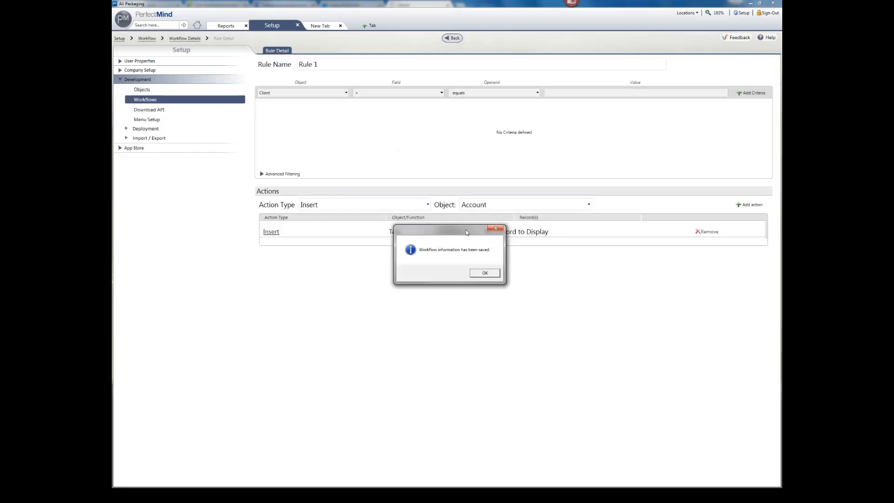
# Step: Set up Rule 1's next action as an Update, picking Client as the object
pyautogui.click(484, 274)
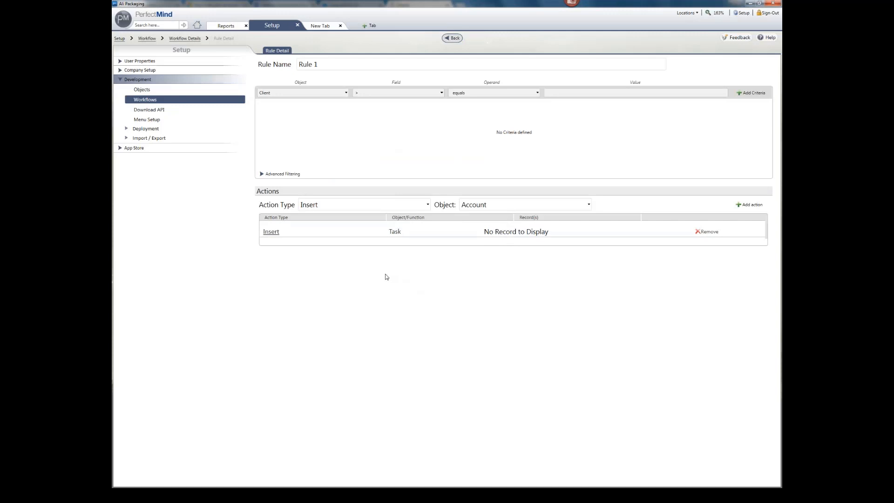
pyautogui.click(329, 209)
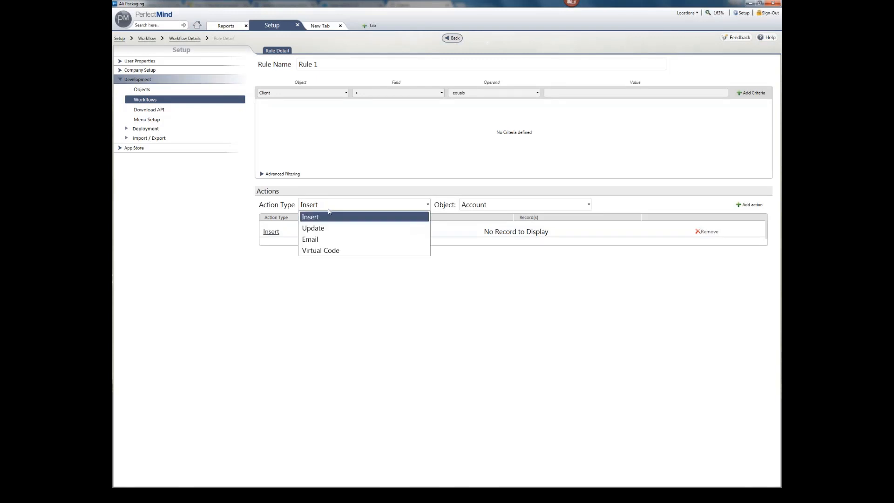
pyautogui.click(327, 239)
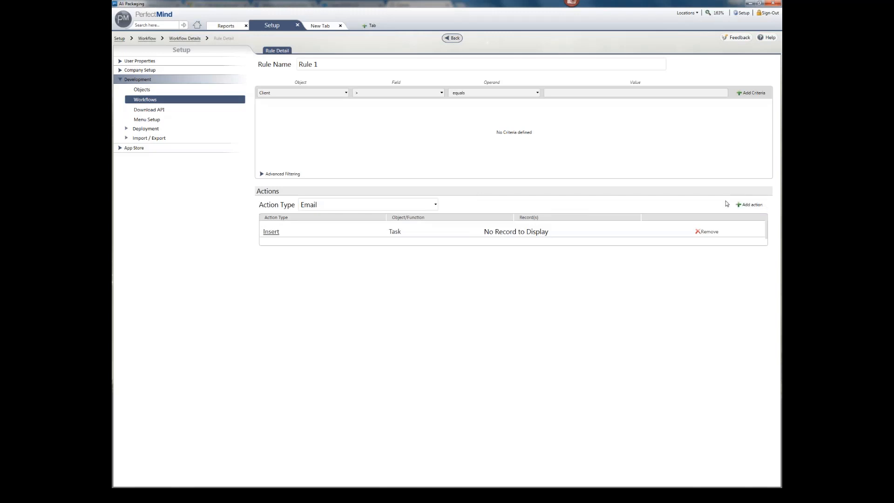
pyautogui.click(434, 204)
pyautogui.click(378, 225)
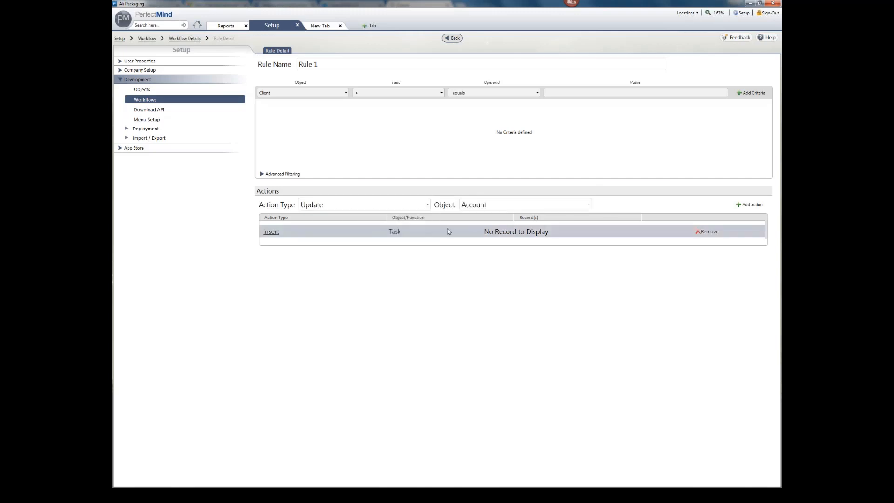
pyautogui.click(495, 213)
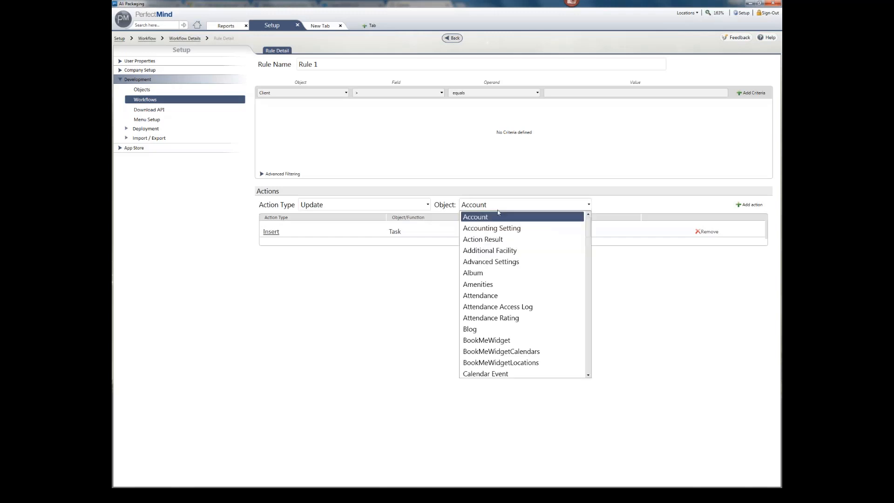
pyautogui.scroll(-3, 500, 284)
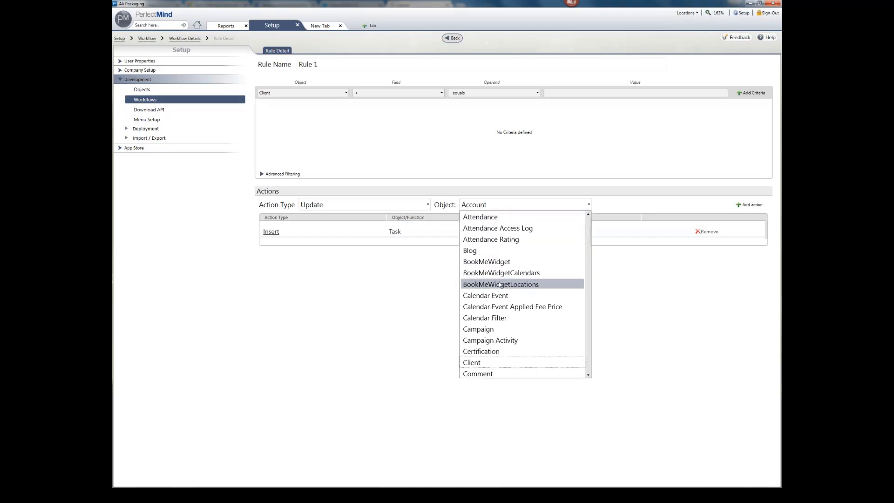
pyautogui.click(486, 362)
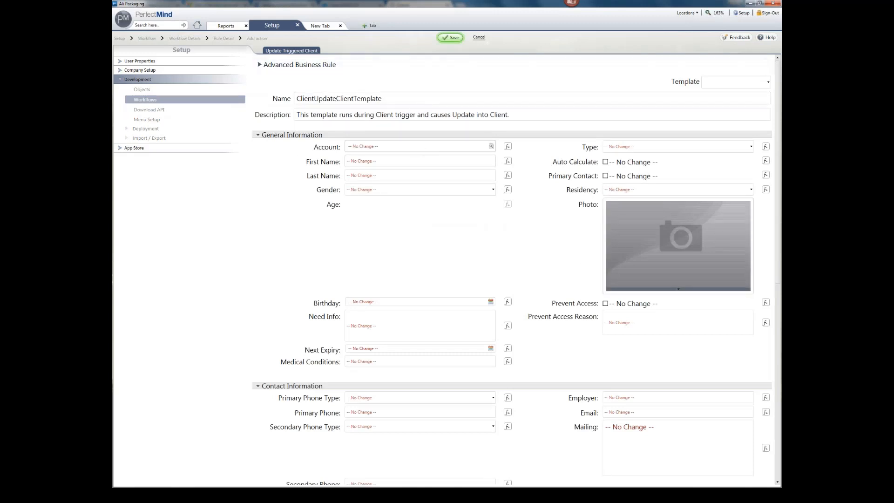
# Step: Type test text 'kjkldsjkdjslkfs' into the Need Info field, then clear it
pyautogui.scroll(-8, 471, 127)
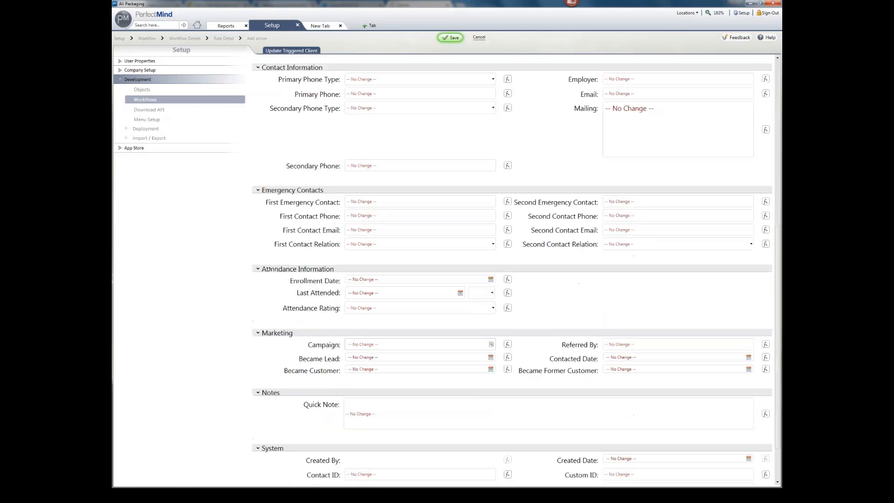
pyautogui.scroll(8, 416, 179)
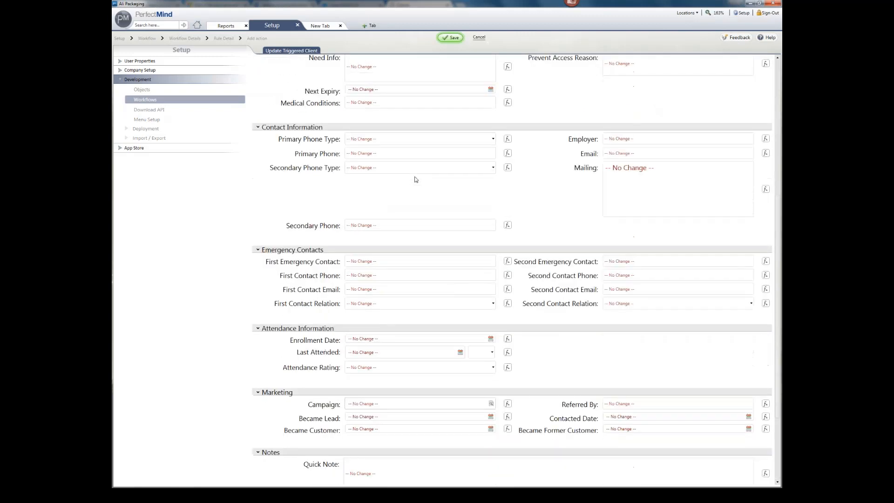
pyautogui.click(391, 295)
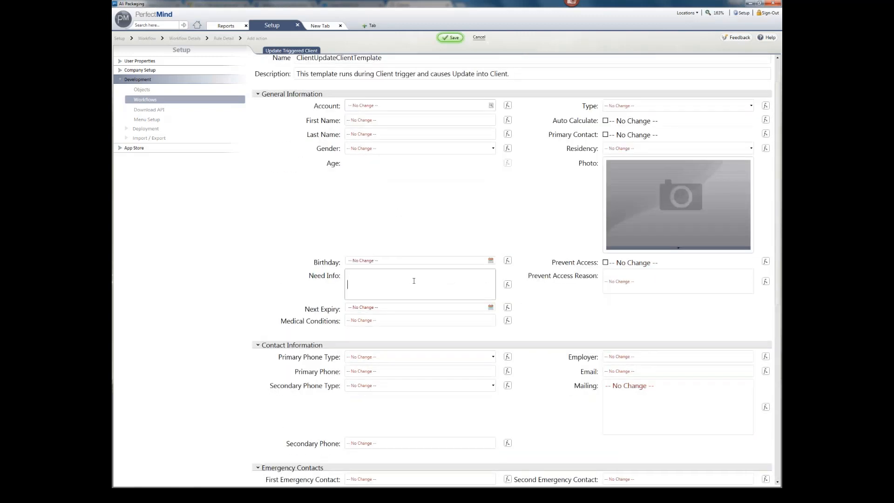
pyautogui.write('kjkldsjkdjslkfs')
pyautogui.doubleClick(346, 285)
pyautogui.press('BackSpace')
# Step: Enter 'hdfhgfdhdfhfd' as the Need Info test text
pyautogui.scroll(-1, 378, 235)
pyautogui.scroll(-19, 310, 343)
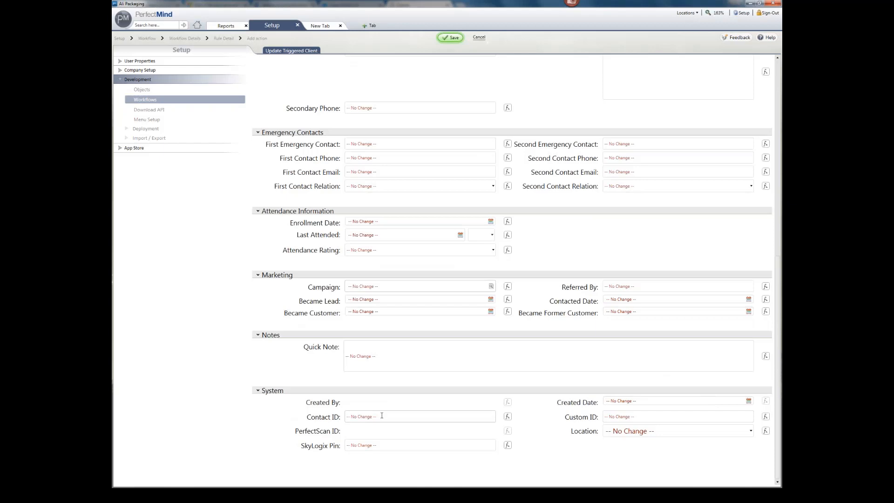
pyautogui.scroll(20, 393, 414)
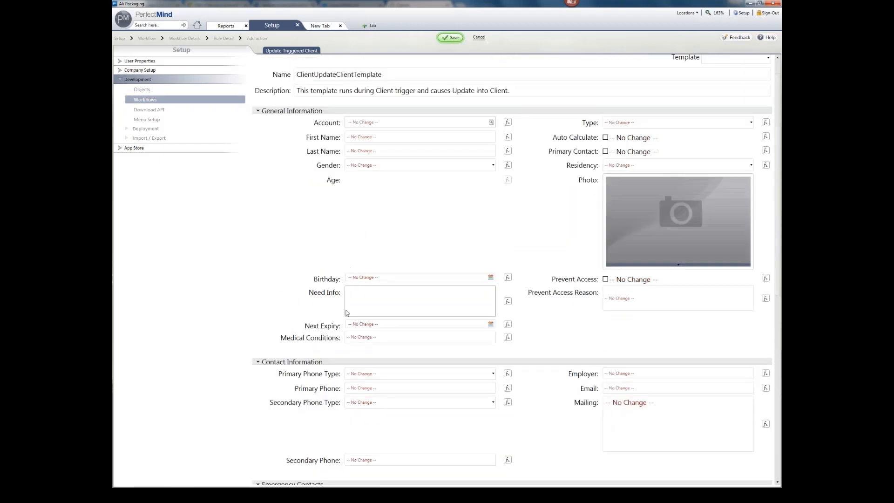
pyautogui.write('hdfhgfdhdfhfd')
pyautogui.moveTo(394, 303); pyautogui.dragTo(348, 303)
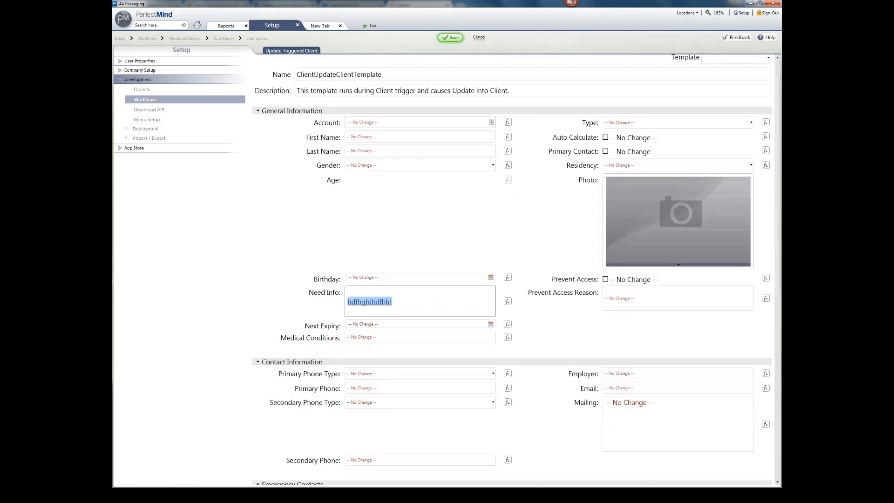
pyautogui.click(304, 286)
pyautogui.scroll(-3, 368, 310)
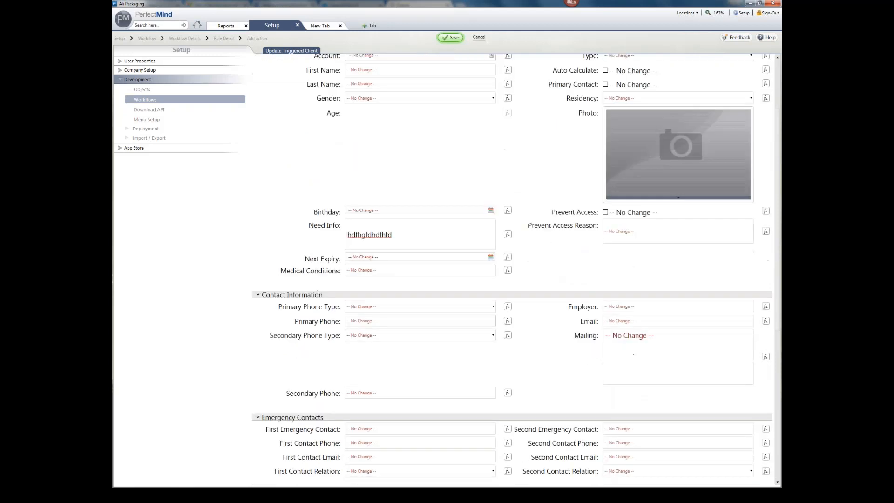
pyautogui.scroll(-4, 516, 270)
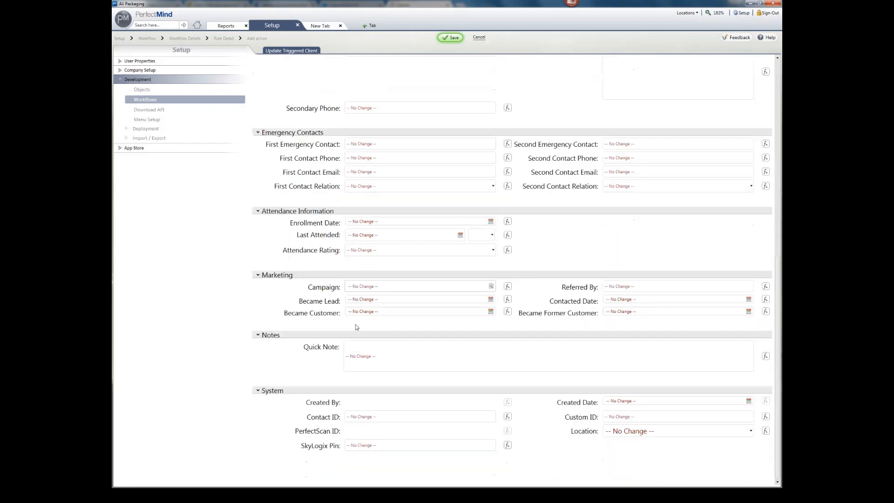
pyautogui.scroll(1, 516, 270)
pyautogui.scroll(1, 516, 270)
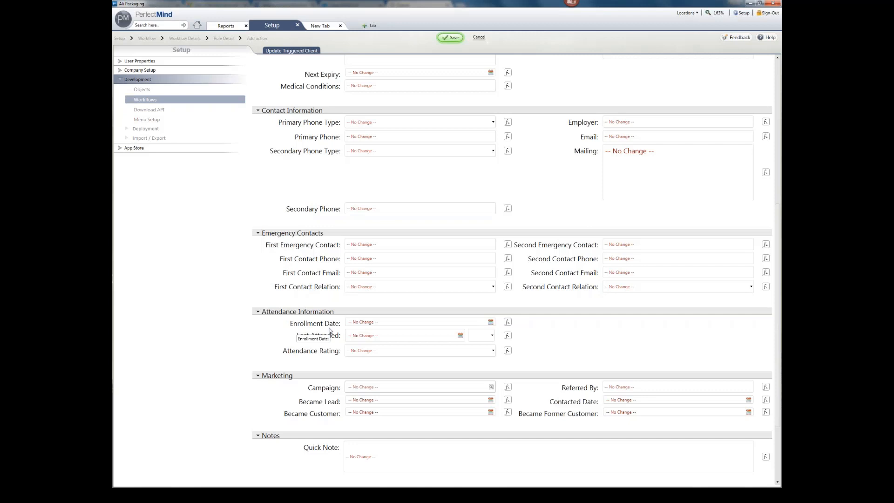
pyautogui.scroll(-3, 329, 330)
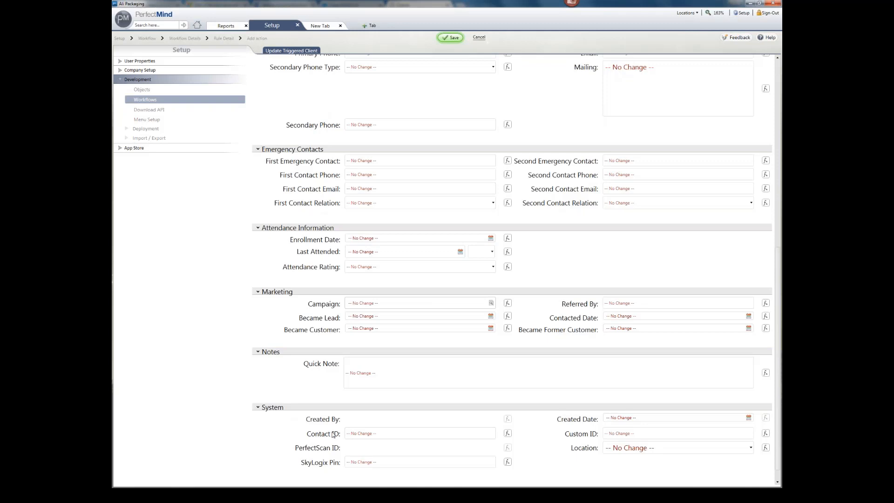
# Step: Fill Contact ID with {Trigger.RecordName} and save the Client update action
pyautogui.click(360, 436)
pyautogui.click(507, 433)
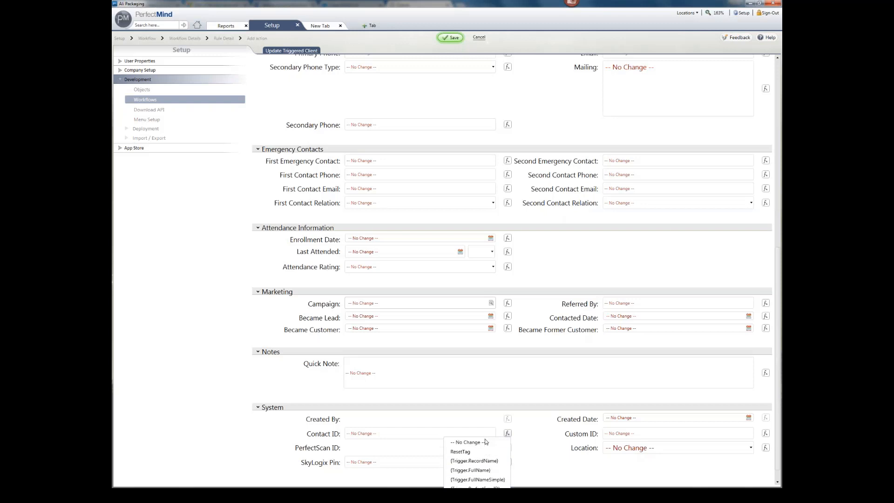
pyautogui.click(472, 461)
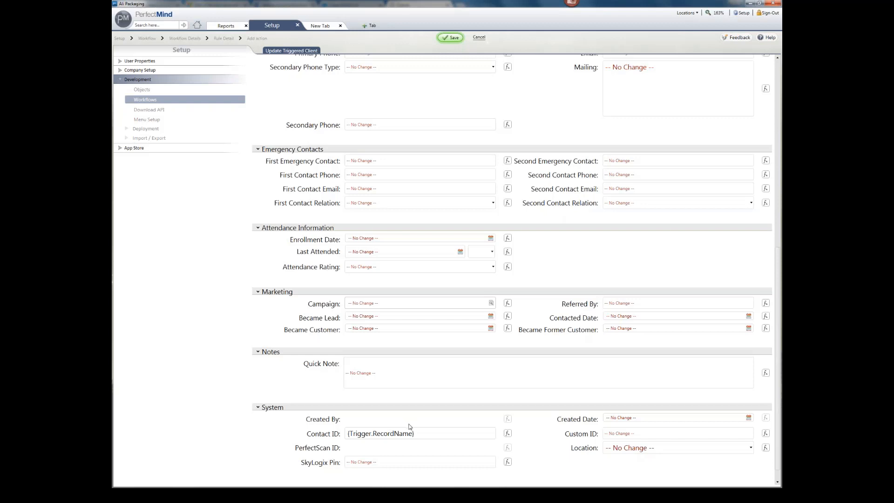
pyautogui.scroll(5, 409, 427)
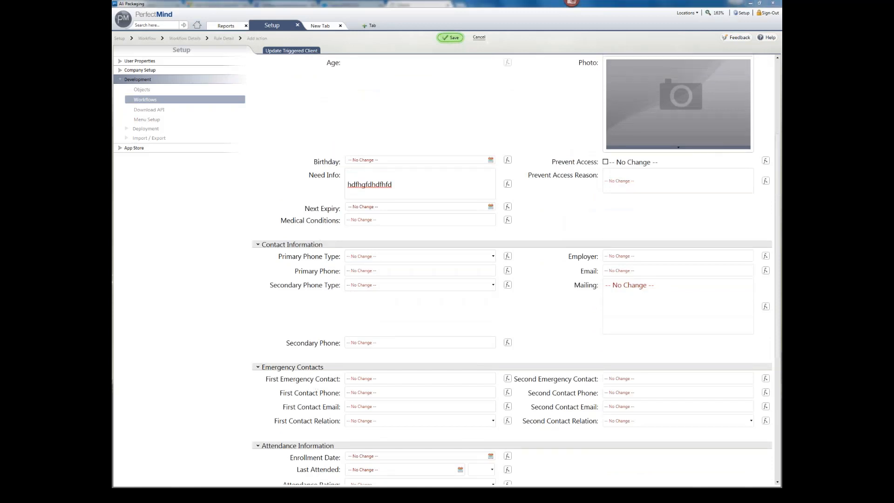
pyautogui.click(451, 37)
pyautogui.click(487, 276)
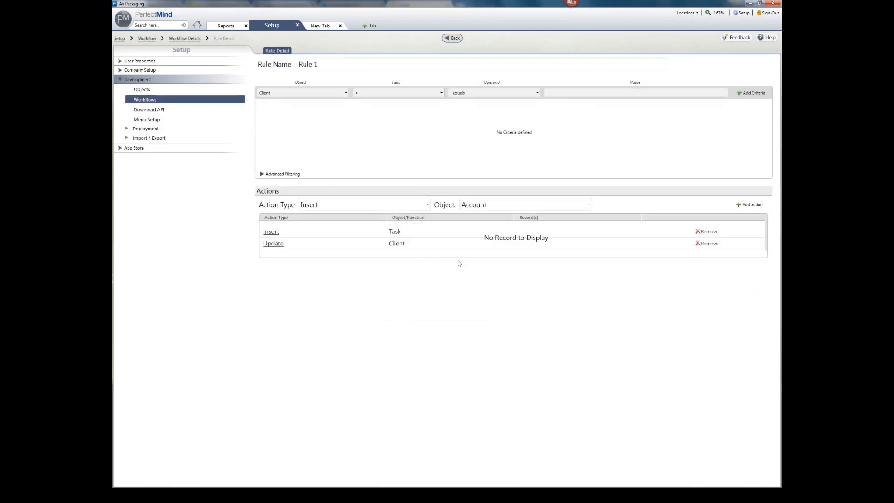
# Step: Add an Email action to FirstEmergencyContactEmail through the Bulk Email SMTP account
pyautogui.click(315, 205)
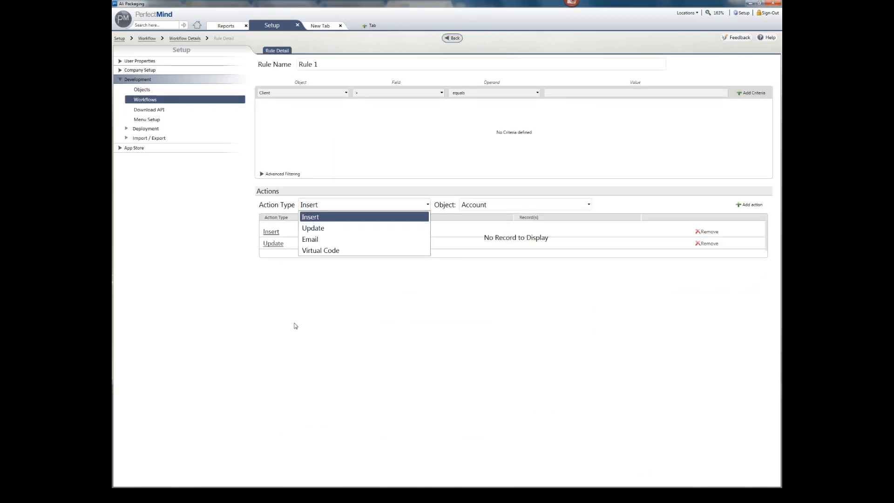
pyautogui.click(317, 240)
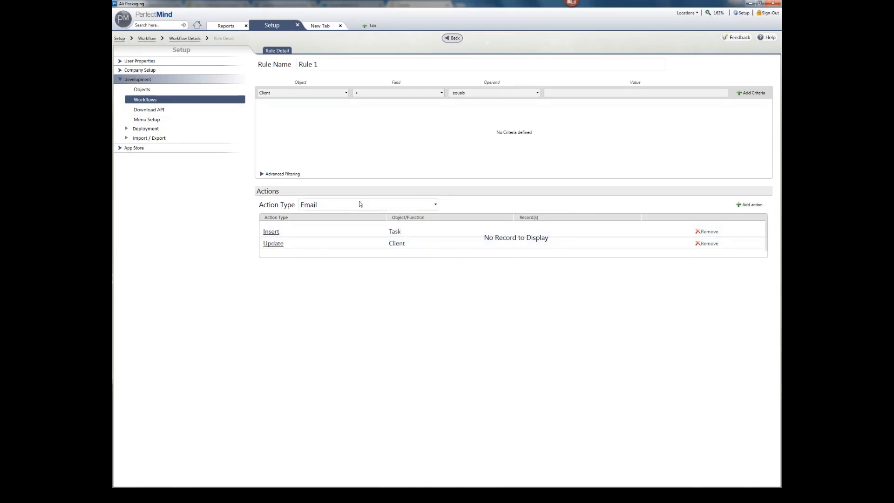
pyautogui.click(749, 205)
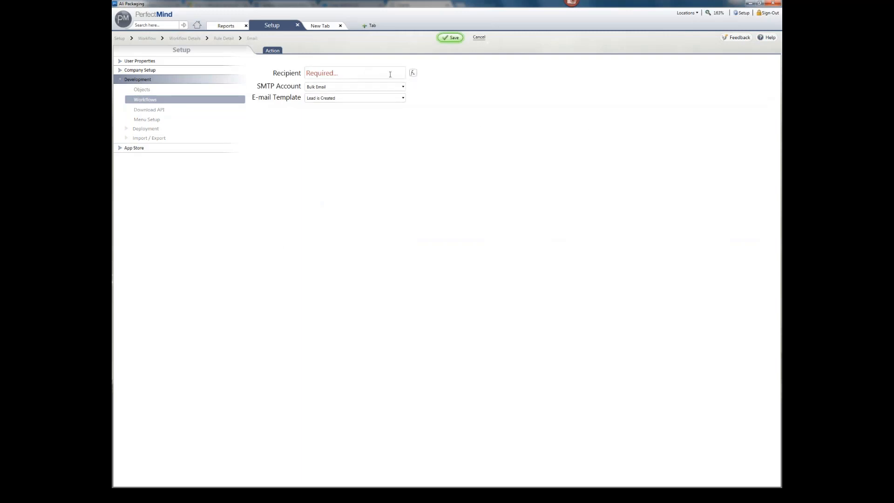
pyautogui.click(413, 73)
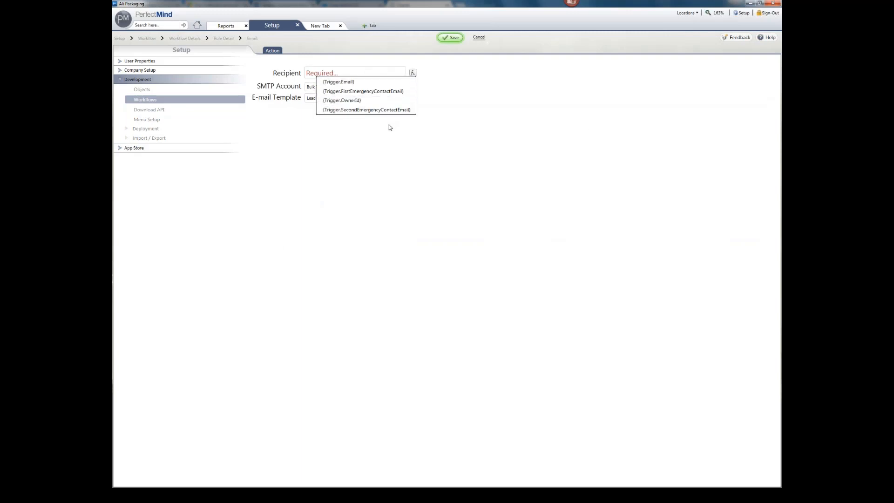
pyautogui.click(368, 93)
pyautogui.click(361, 88)
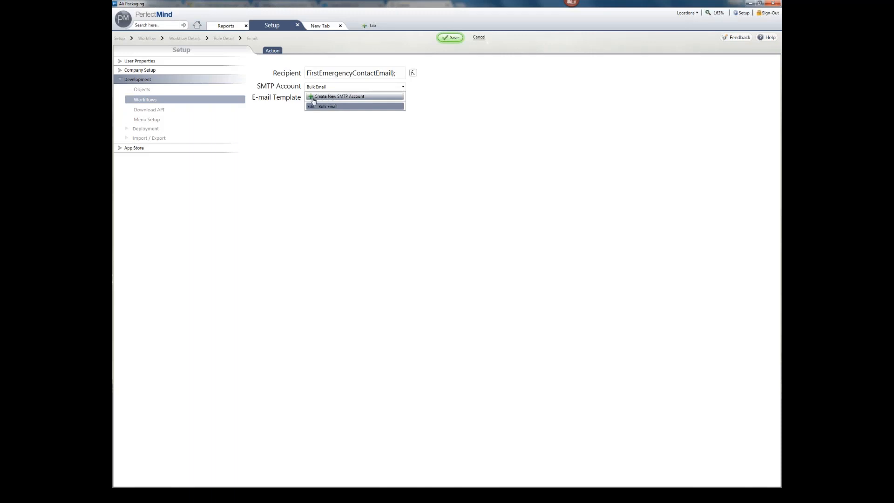
# Step: Save the email action using Bulk Email and the Lead is Created template
pyautogui.click(314, 137)
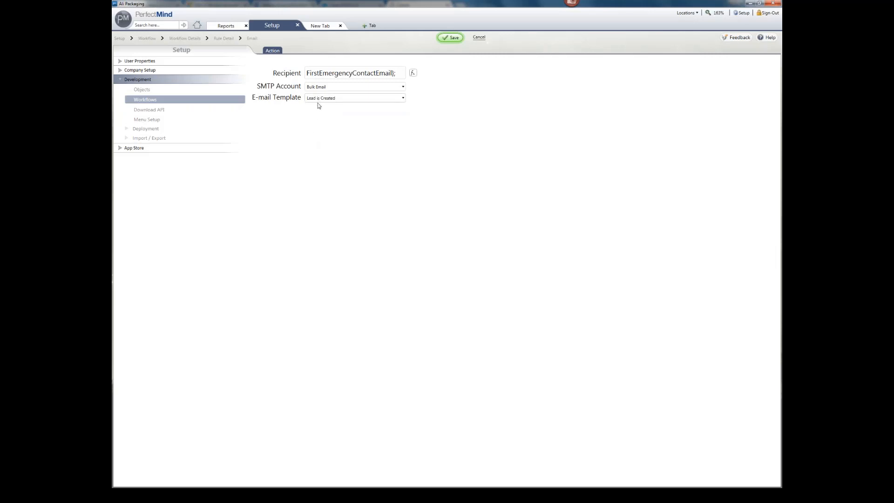
pyautogui.click(319, 99)
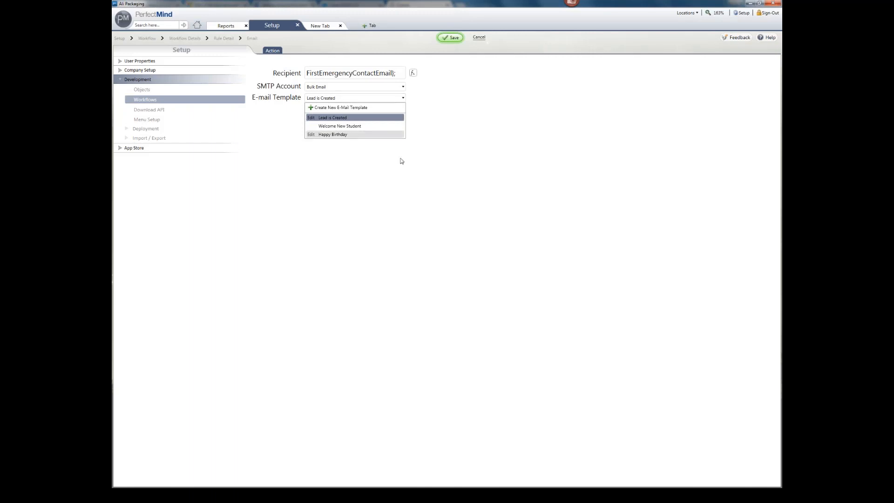
pyautogui.click(384, 181)
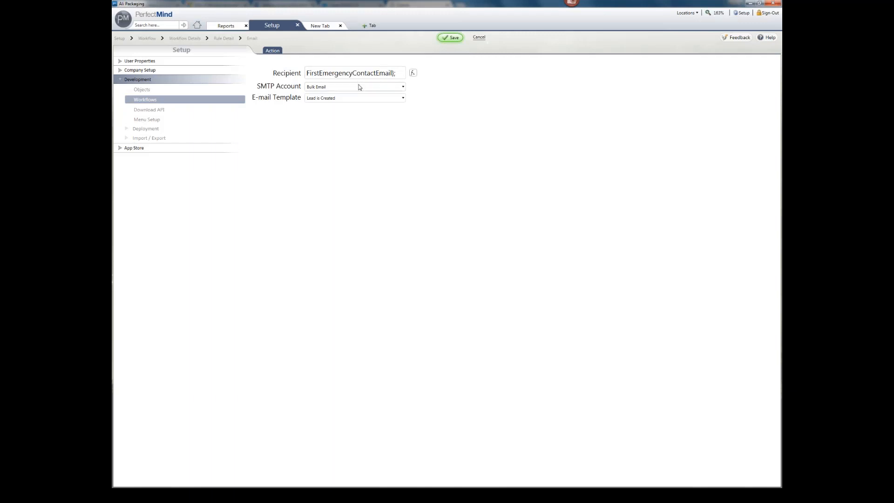
pyautogui.click(449, 42)
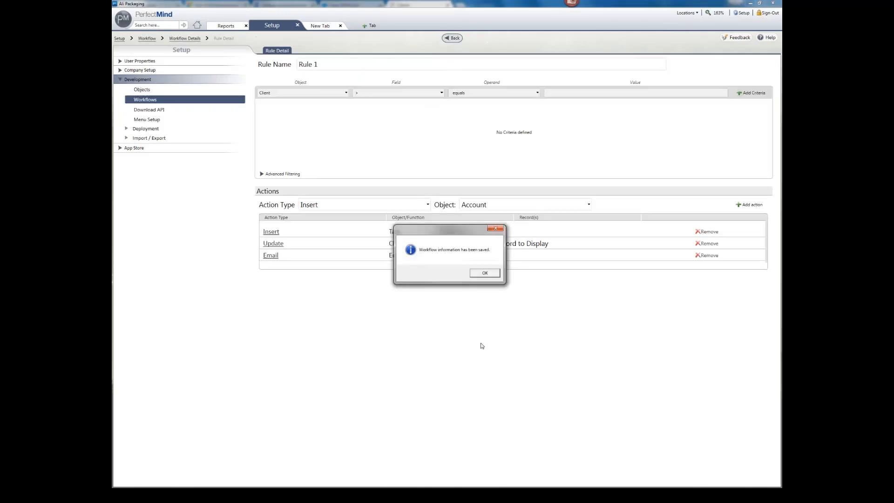
pyautogui.click(487, 274)
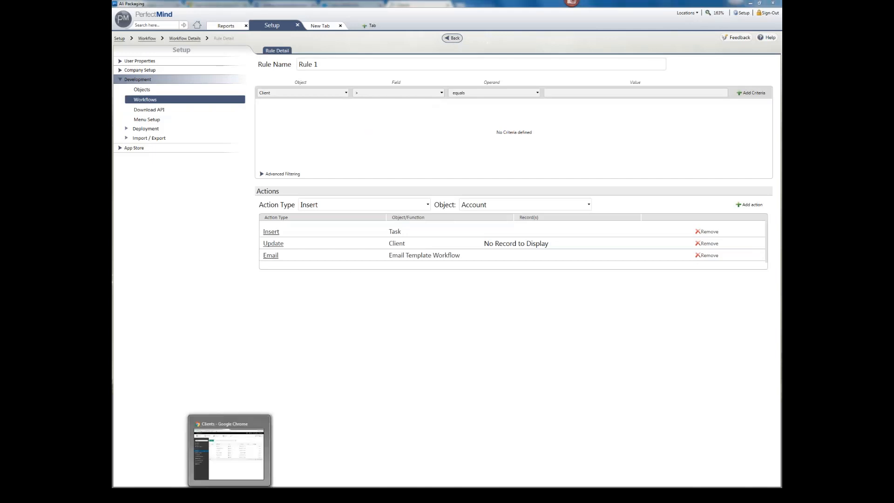
# Step: Reload the client list in Chrome and log out of the web client
pyautogui.click(229, 495)
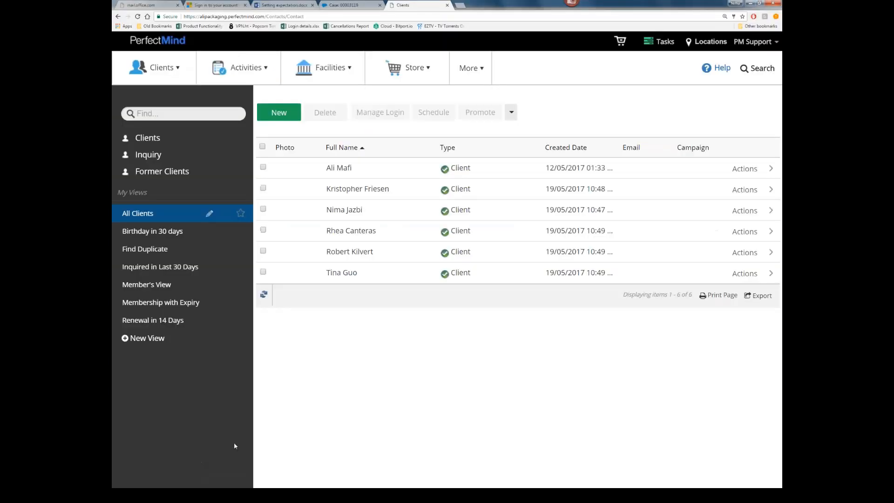
pyautogui.click(137, 16)
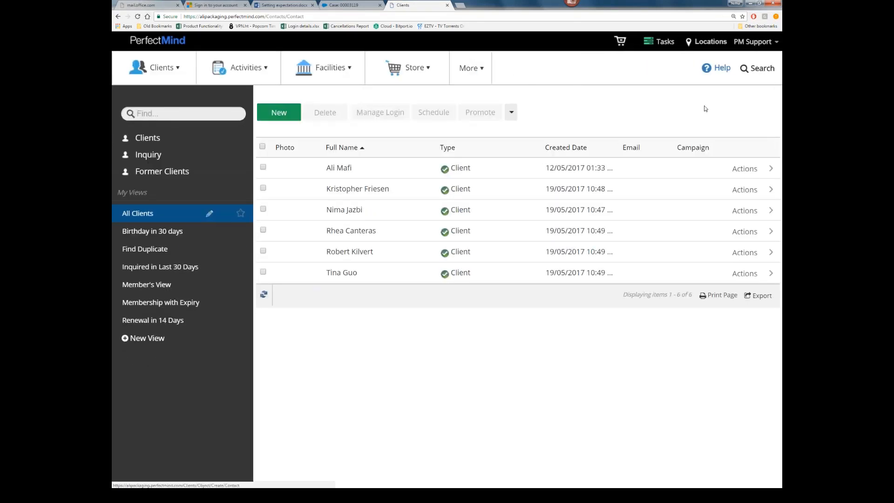
pyautogui.click(753, 42)
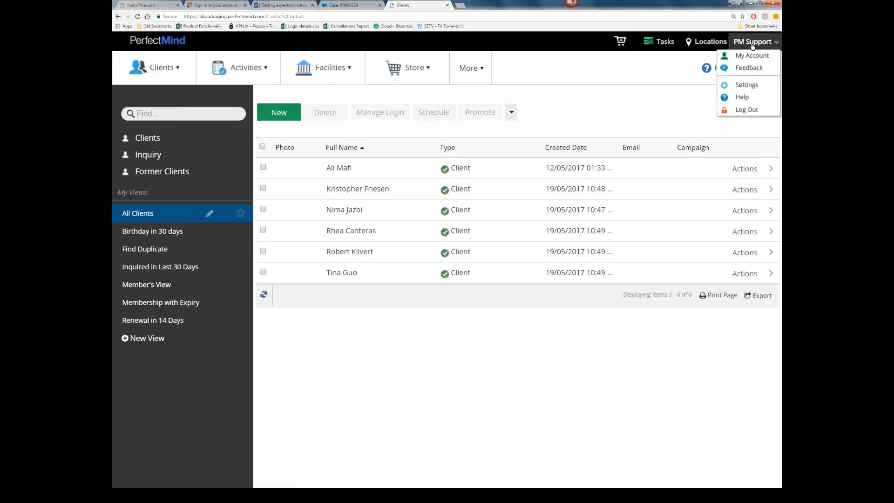
pyautogui.click(746, 110)
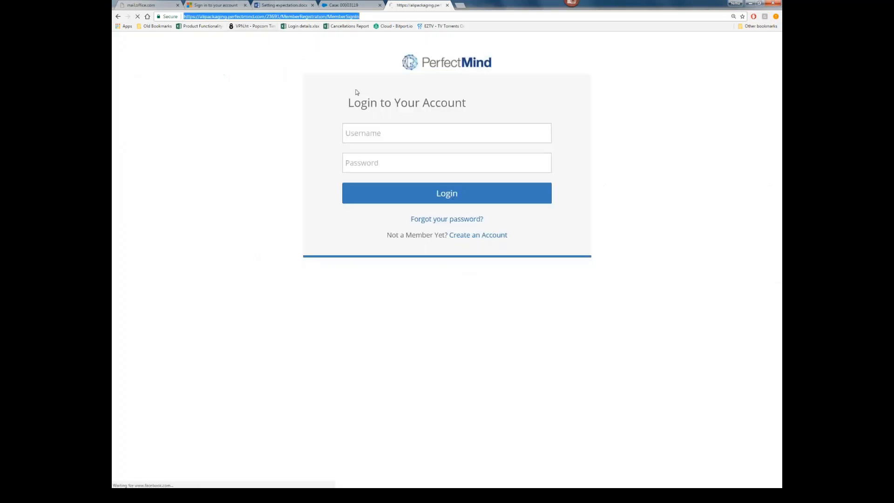
# Step: Sign back in with the account username and password, retrying after the first failed attempt
pyautogui.click(399, 139)
pyautogui.write('a')
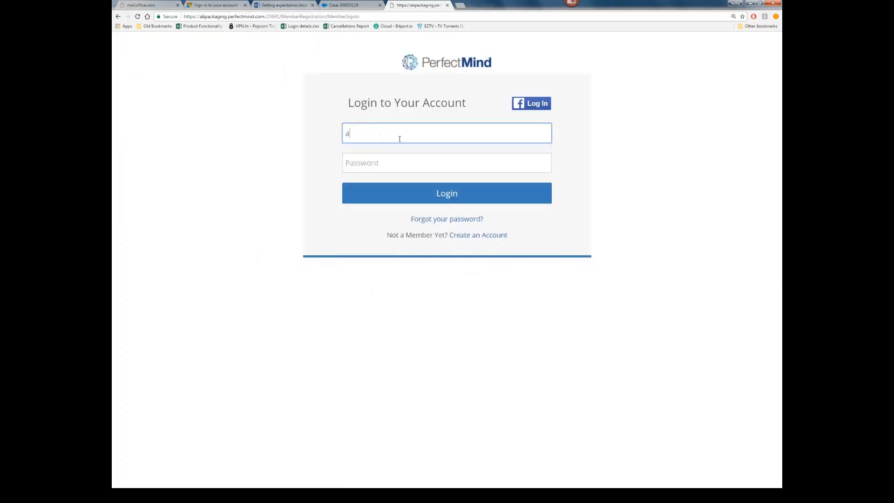
pyautogui.write('lipackaging')
pyautogui.press('Tab')
pyautogui.write('******')
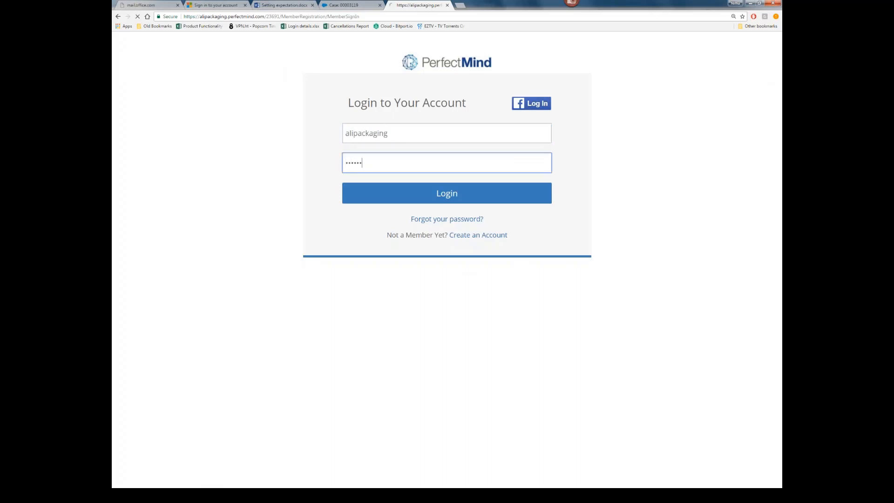
pyautogui.click(390, 177)
pyautogui.write('a')
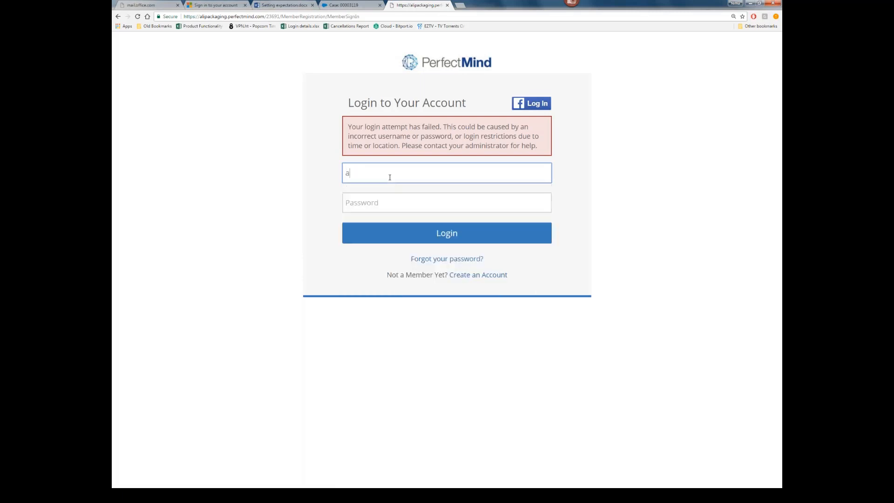
pyautogui.write('lipackaging')
pyautogui.press('Tab')
pyautogui.write('*******')
pyautogui.press('Return')
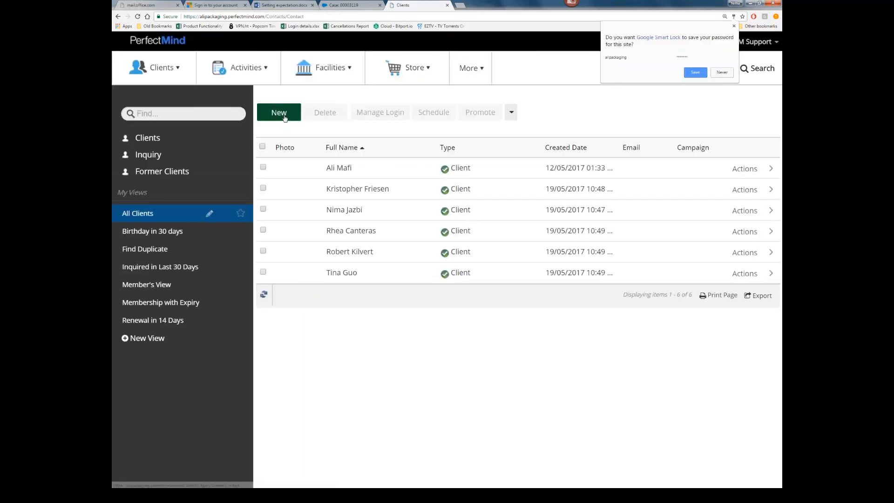
pyautogui.click(753, 41)
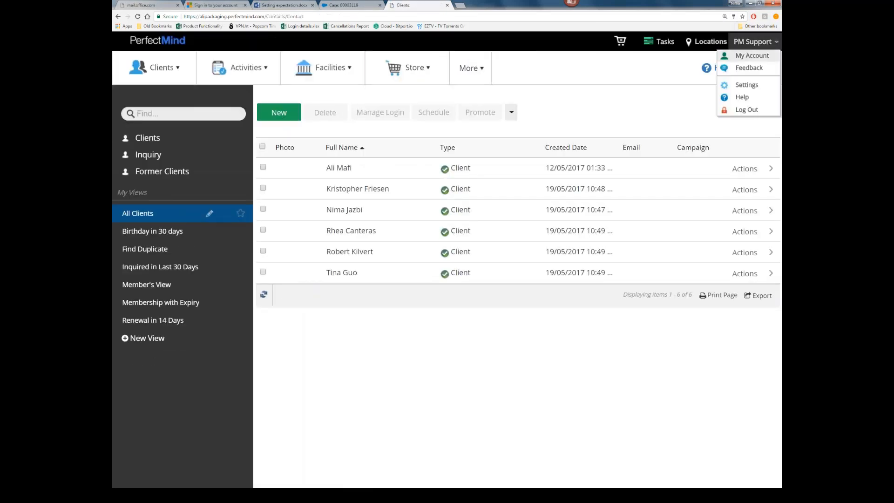
pyautogui.click(746, 84)
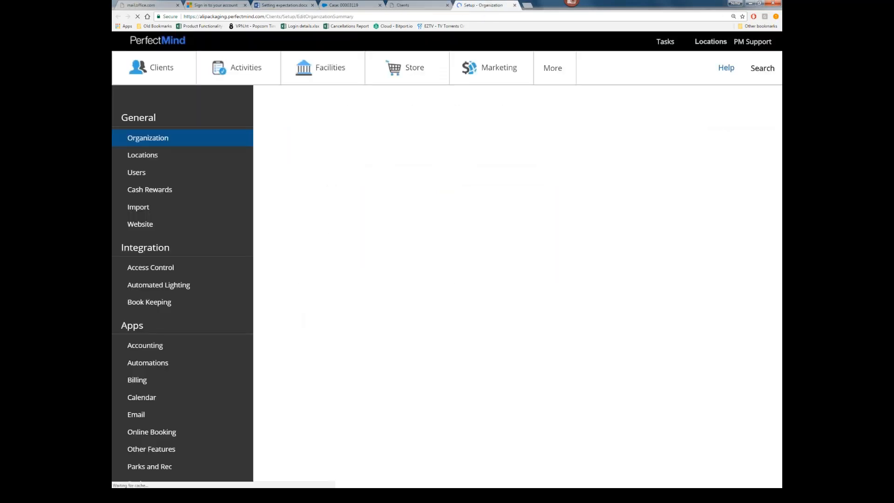
pyautogui.click(147, 363)
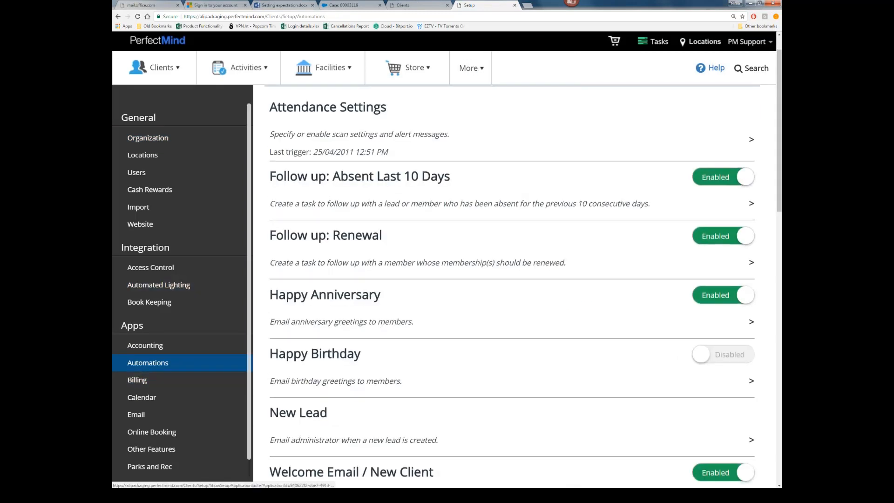
pyautogui.scroll(-2, 405, 419)
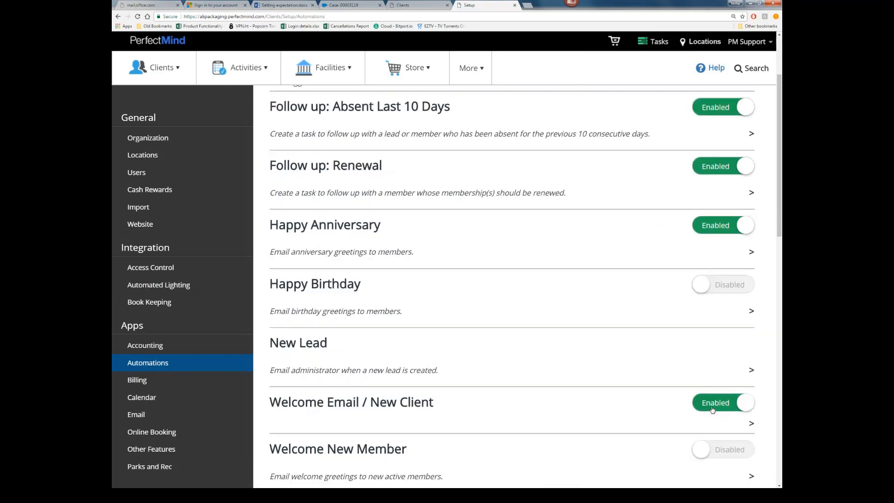
pyautogui.click(558, 409)
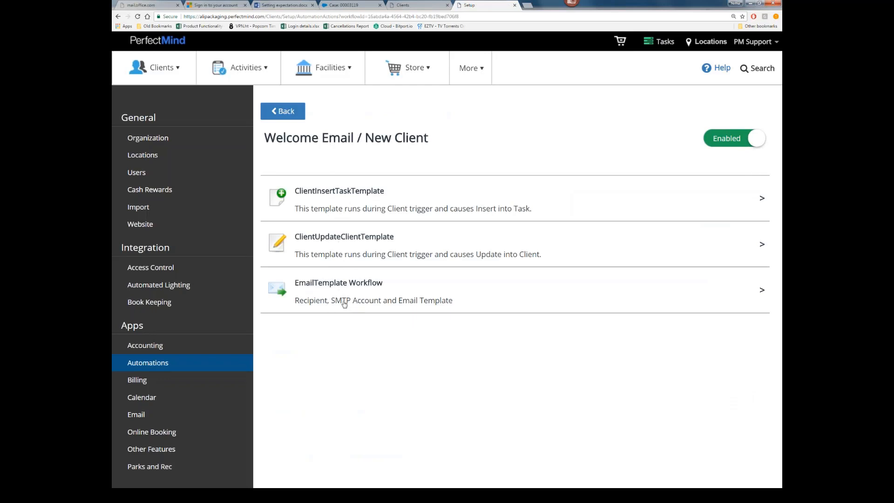
pyautogui.click(333, 247)
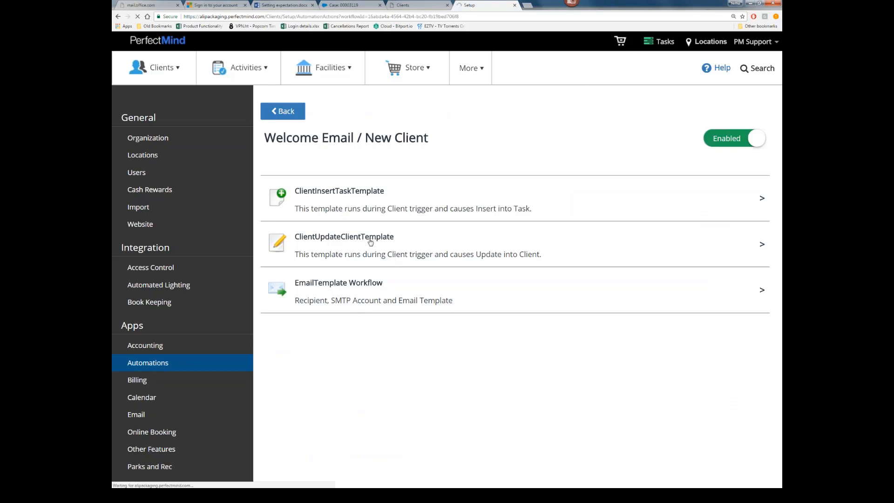
pyautogui.click(117, 17)
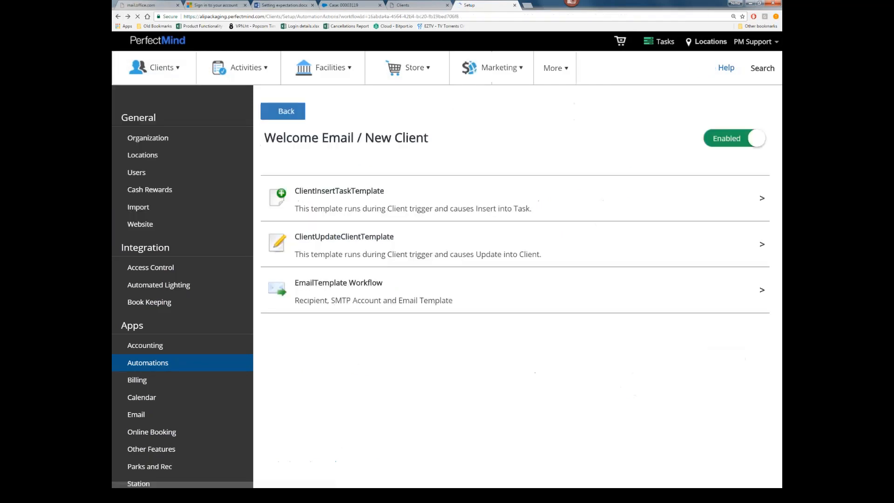
pyautogui.click(367, 286)
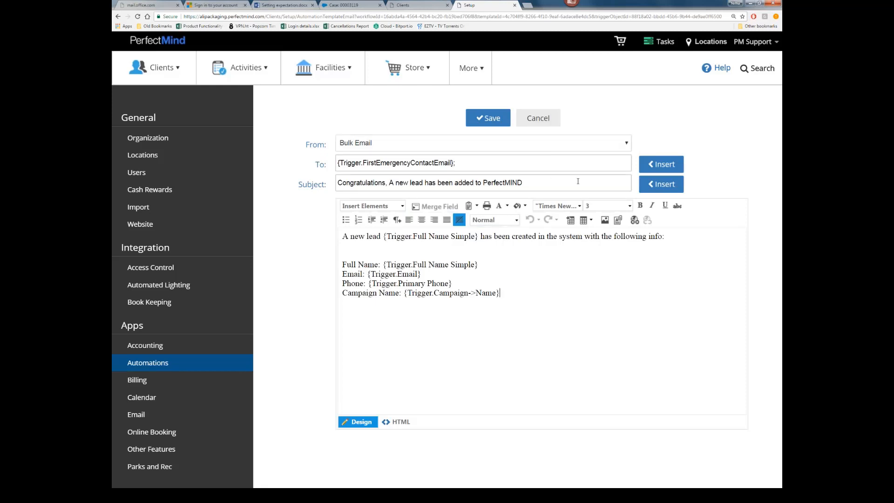
pyautogui.click(660, 166)
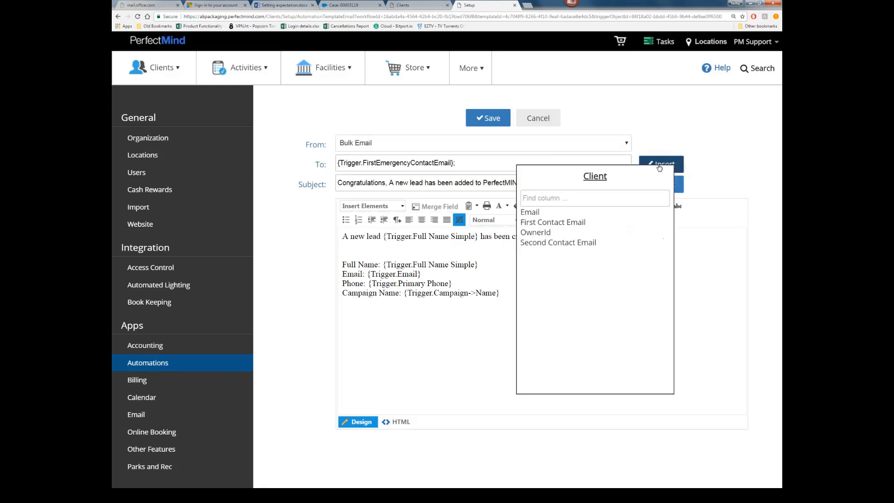
pyautogui.click(661, 164)
pyautogui.click(594, 177)
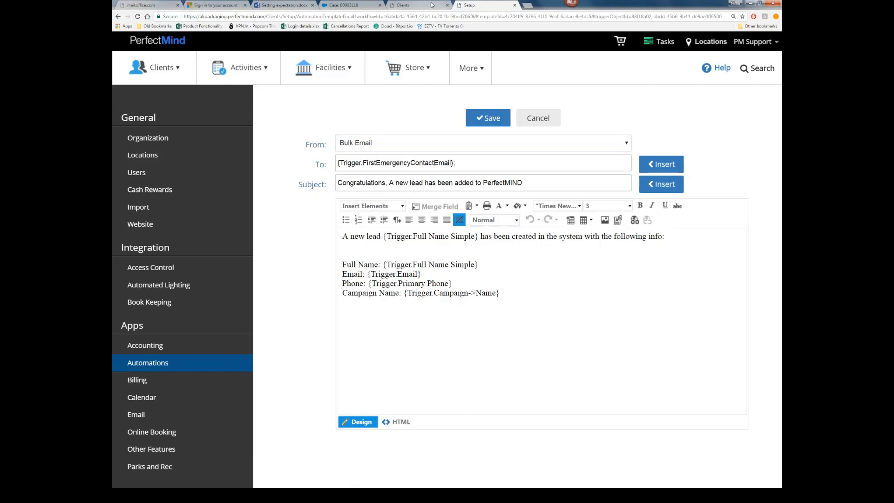
pyautogui.click(415, 5)
pyautogui.moveTo(242, 68)
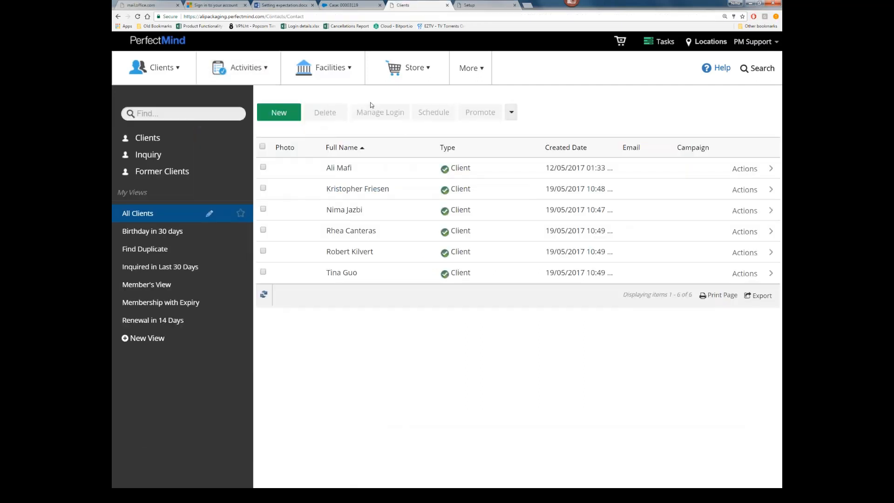
# Step: Create and save a new client with last name 'New Customer'
pyautogui.click(284, 113)
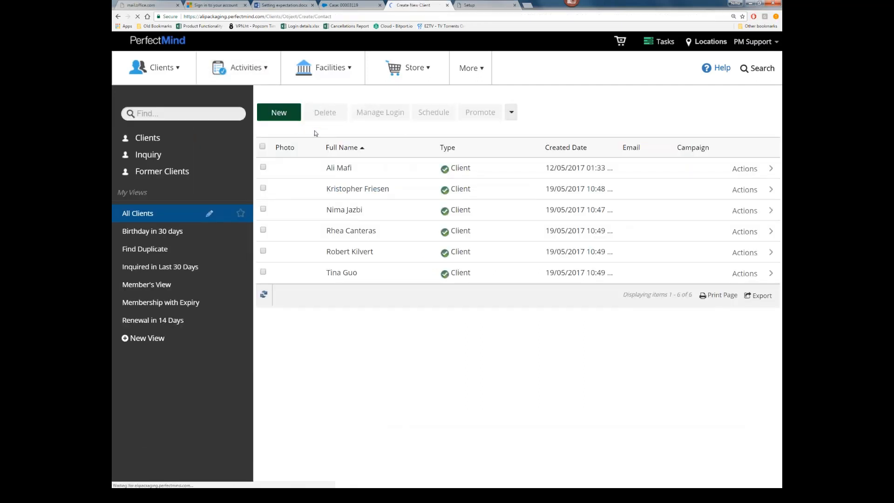
pyautogui.click(325, 240)
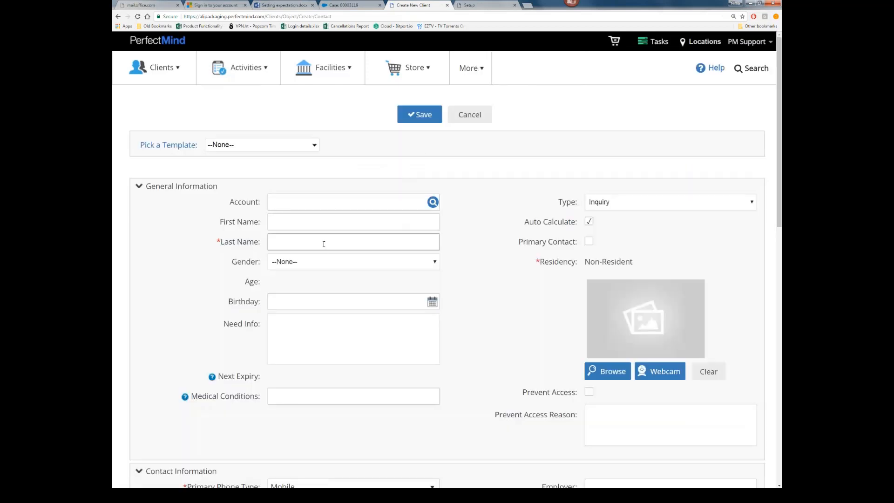
pyautogui.write('New Customer')
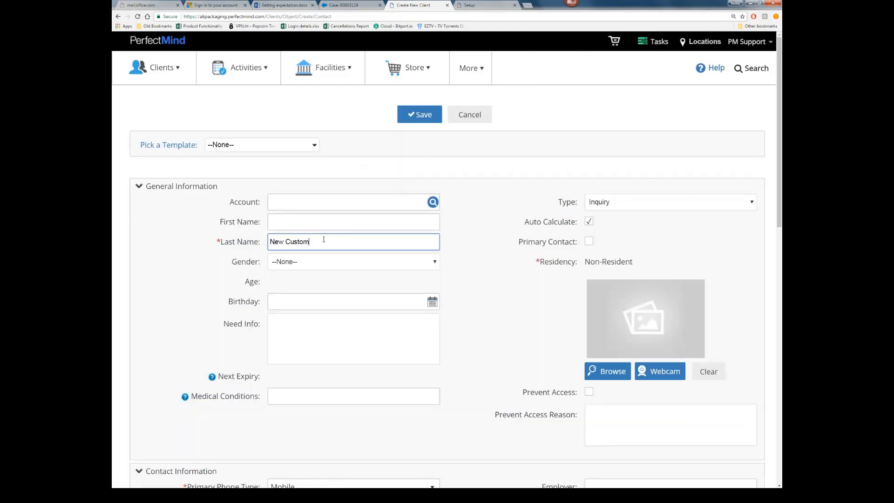
pyautogui.press('Tab')
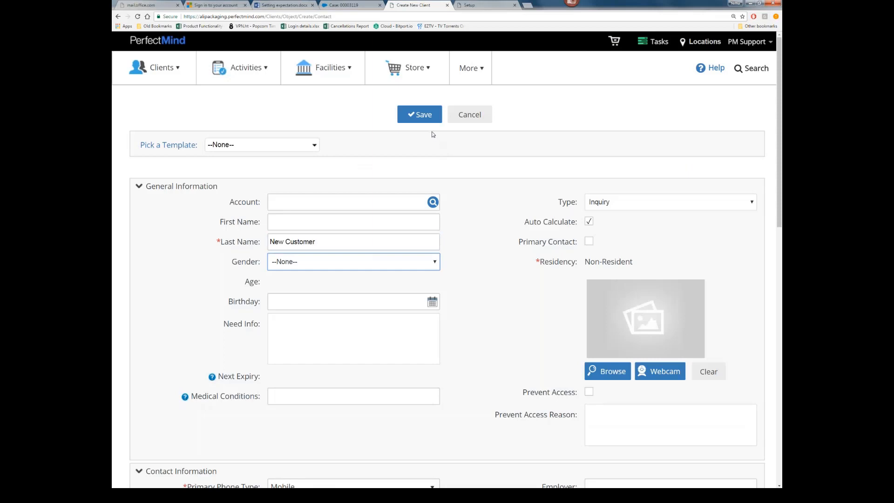
pyautogui.click(424, 120)
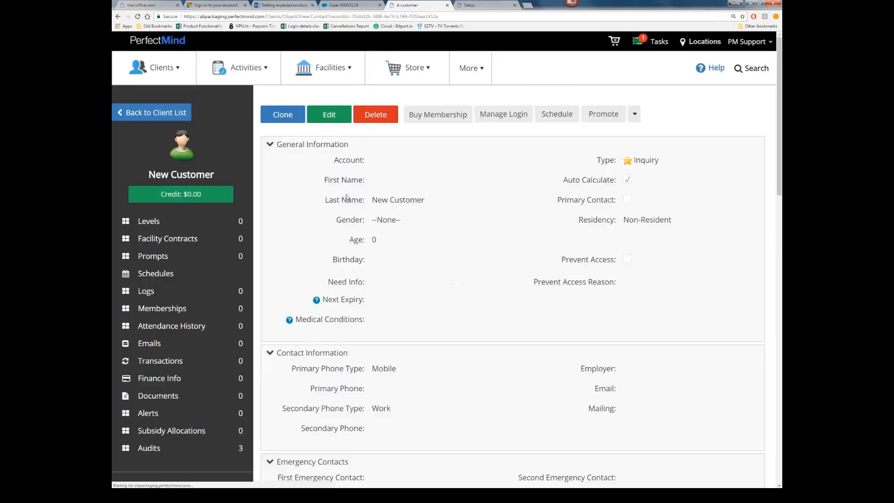
# Step: Reload the page and check My Tasks for the new Welcome the new member task
pyautogui.click(138, 17)
pyautogui.click(641, 43)
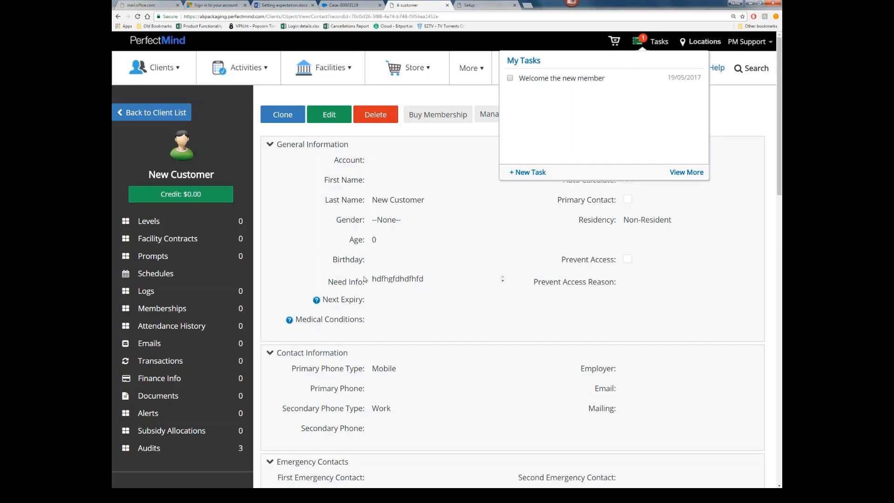
pyautogui.moveTo(389, 280); pyautogui.dragTo(438, 287)
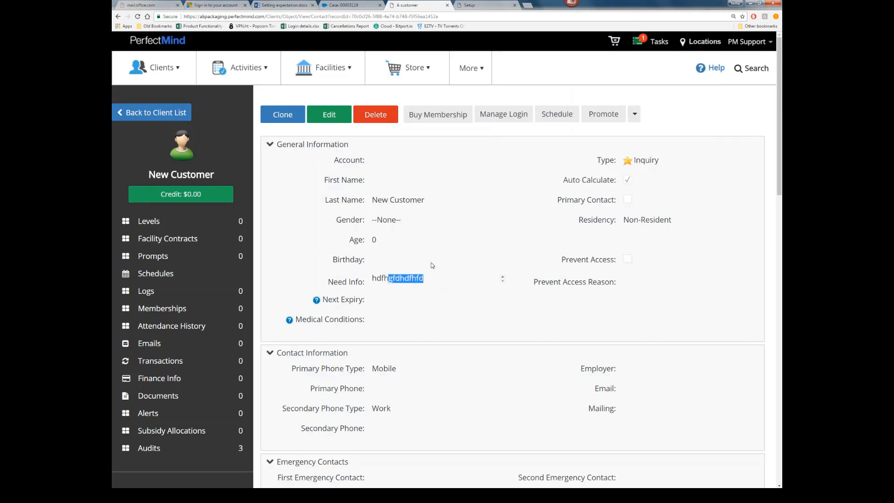
pyautogui.click(418, 246)
pyautogui.scroll(-5, 418, 246)
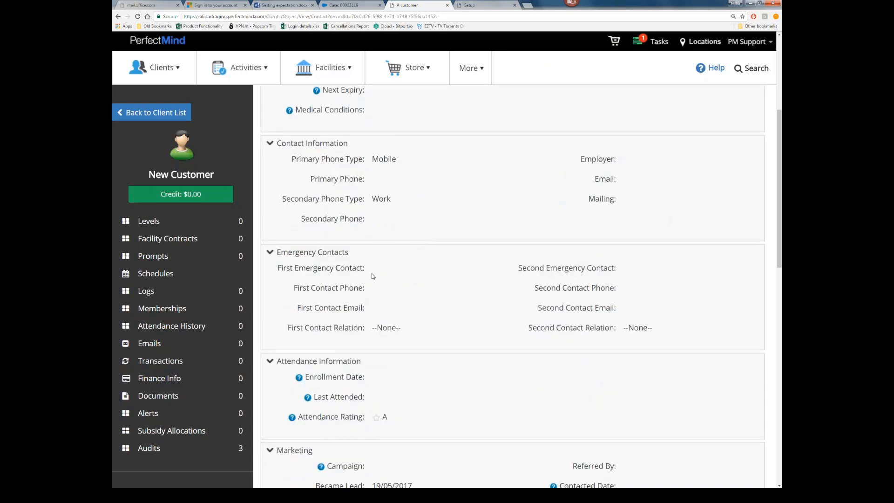
pyautogui.scroll(3, 372, 276)
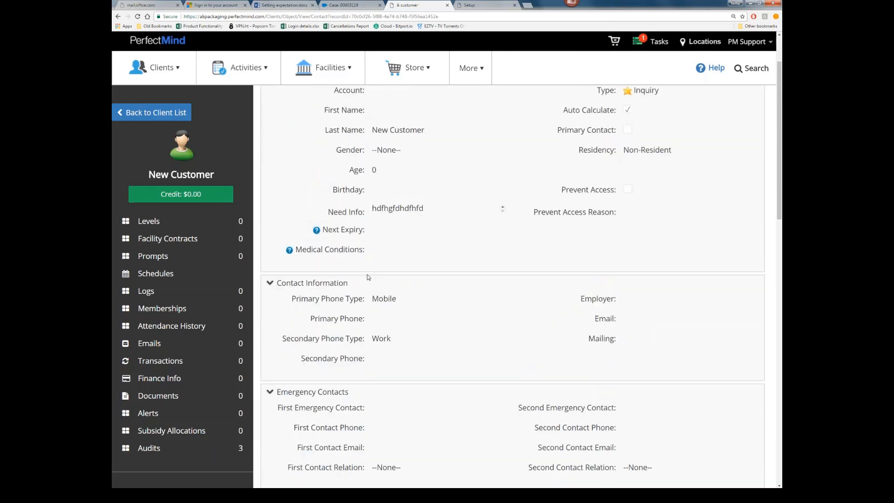
pyautogui.scroll(2, 368, 290)
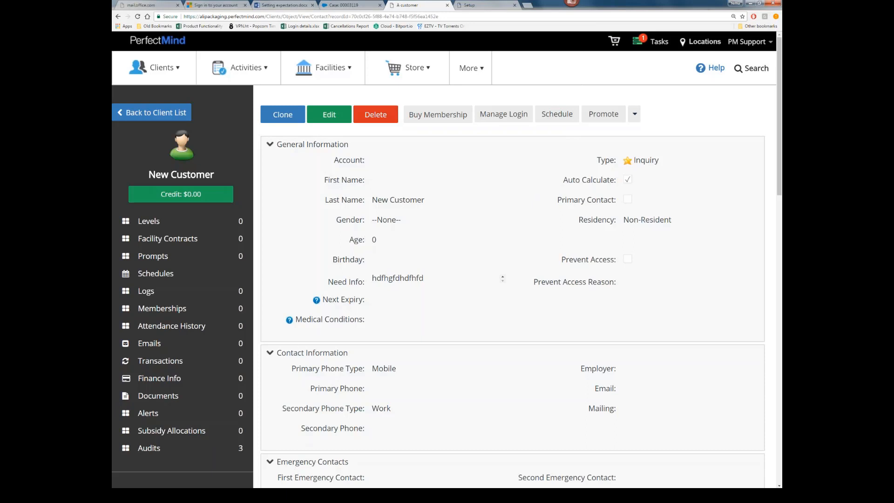
pyautogui.click(303, 495)
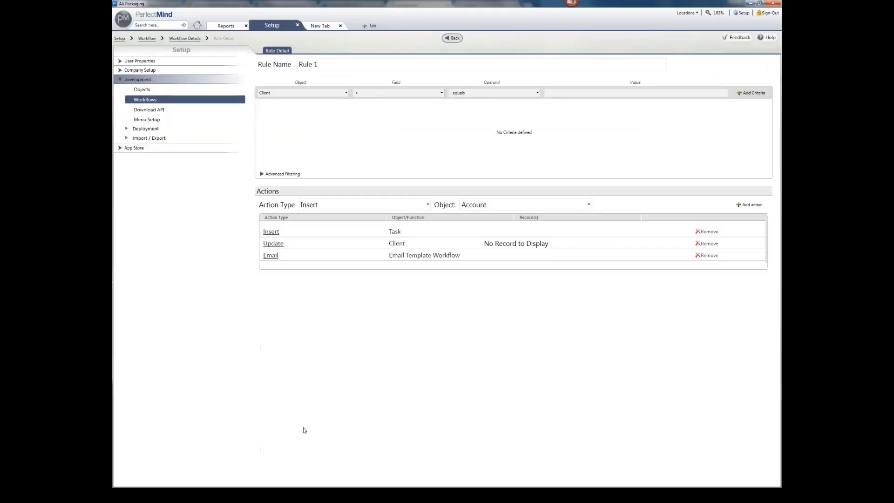
# Step: Return to the workflow's rule list and open Rule 1 for editing
pyautogui.click(447, 37)
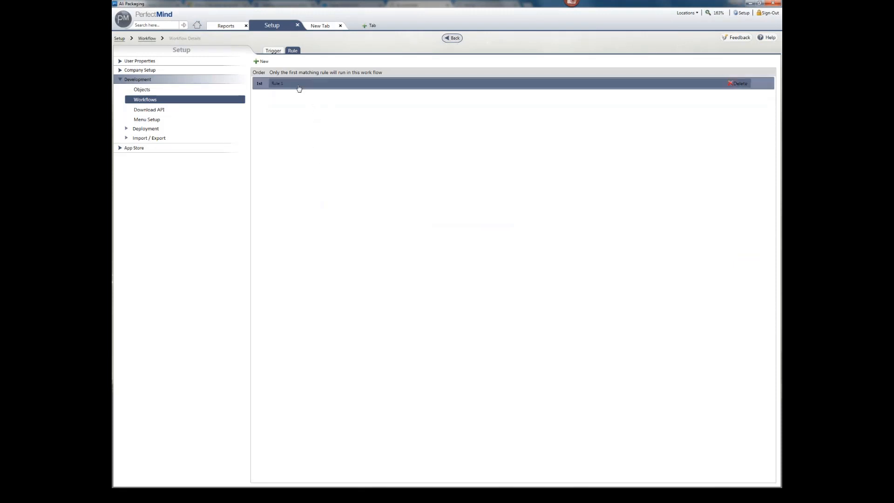
pyautogui.click(299, 88)
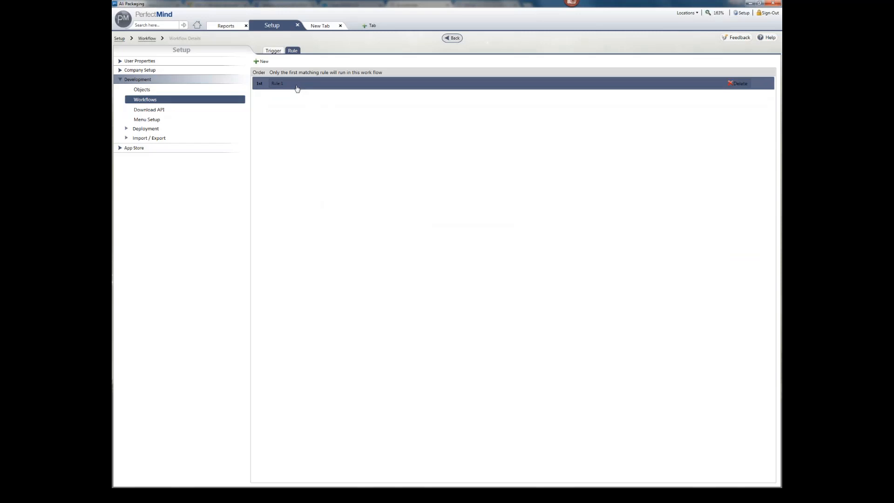
pyautogui.click(292, 92)
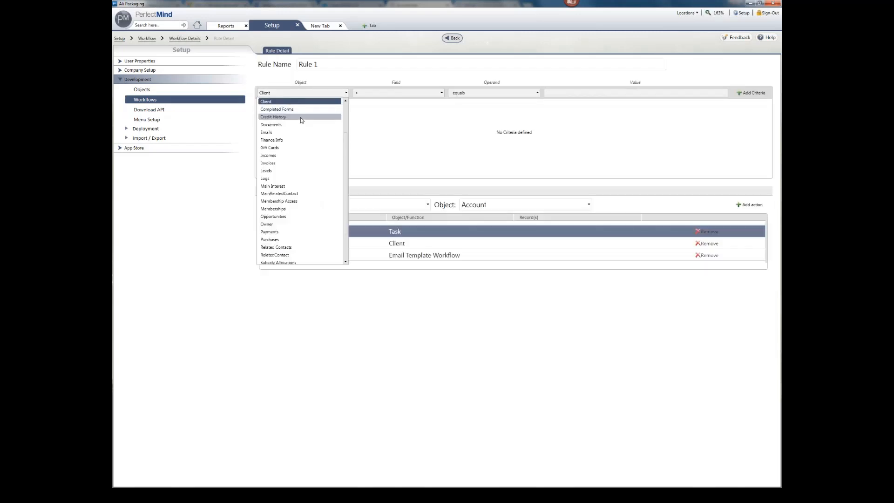
pyautogui.scroll(1, 301, 120)
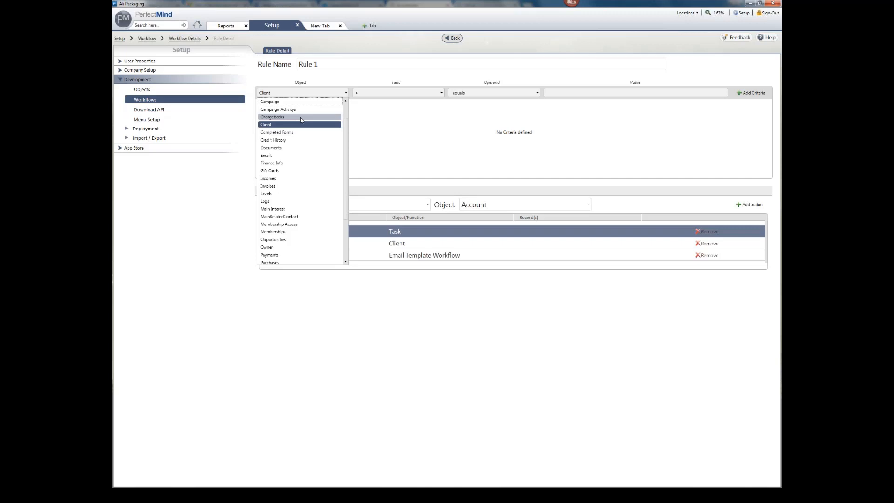
pyautogui.scroll(1, 301, 120)
# Step: Add a criterion: Client Age greater than 15
pyautogui.click(305, 101)
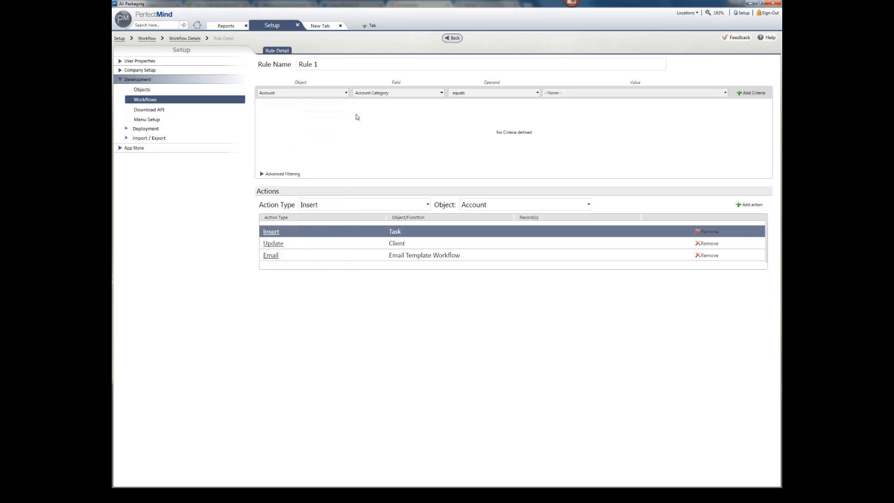
pyautogui.click(336, 92)
pyautogui.write('cl')
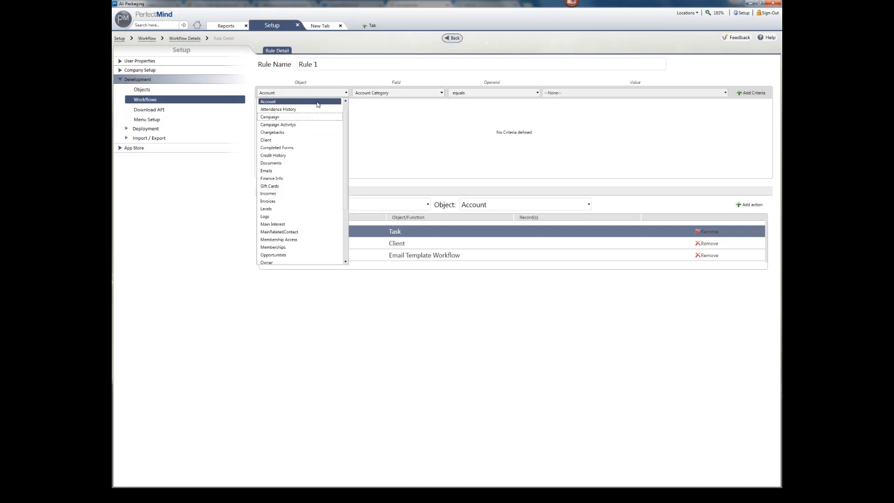
pyautogui.press('Return')
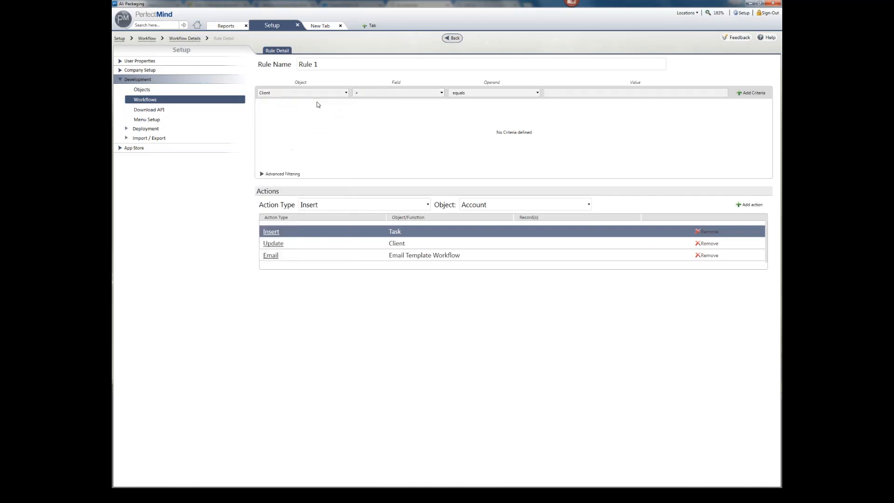
pyautogui.click(417, 96)
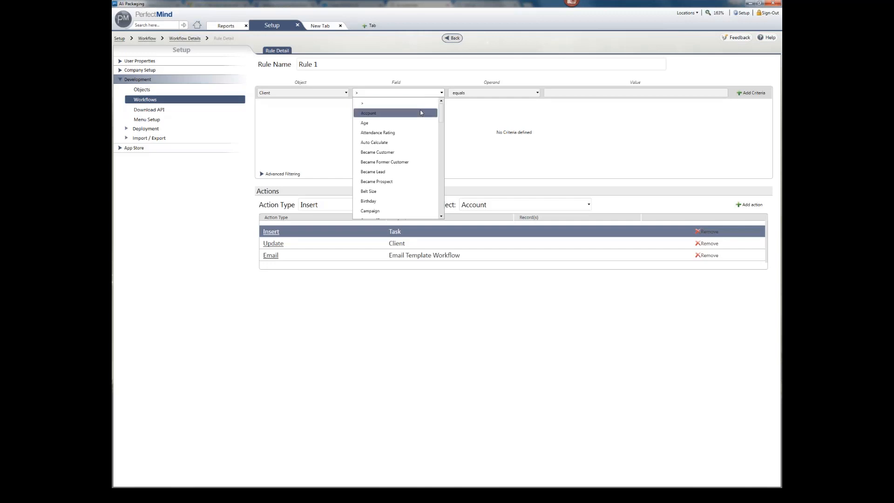
pyautogui.press('Down')
pyautogui.press('Return')
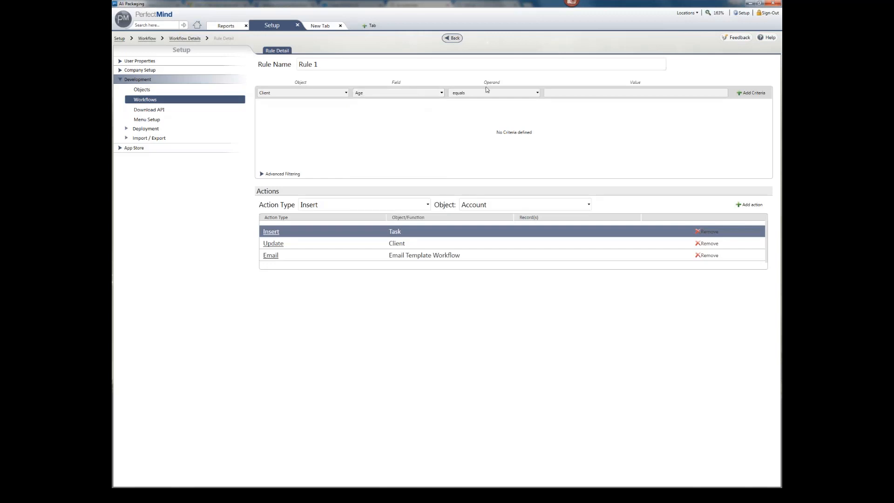
pyautogui.click(485, 92)
pyautogui.click(483, 118)
pyautogui.click(604, 93)
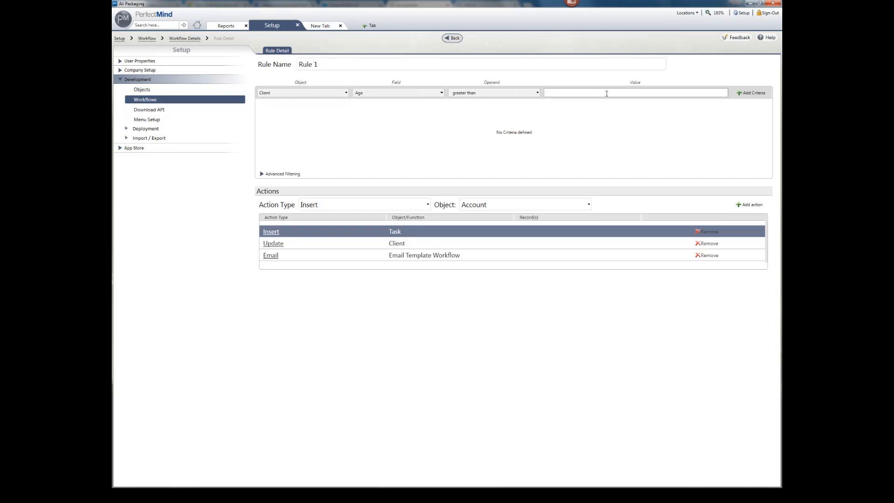
pyautogui.write('15')
pyautogui.click(738, 94)
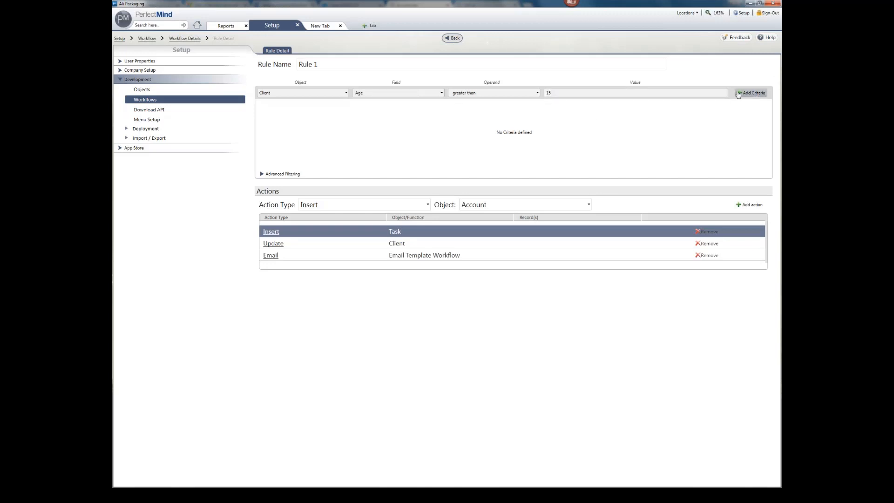
# Step: Rename the rule 'Greater than 15' and save it
pyautogui.click(415, 62)
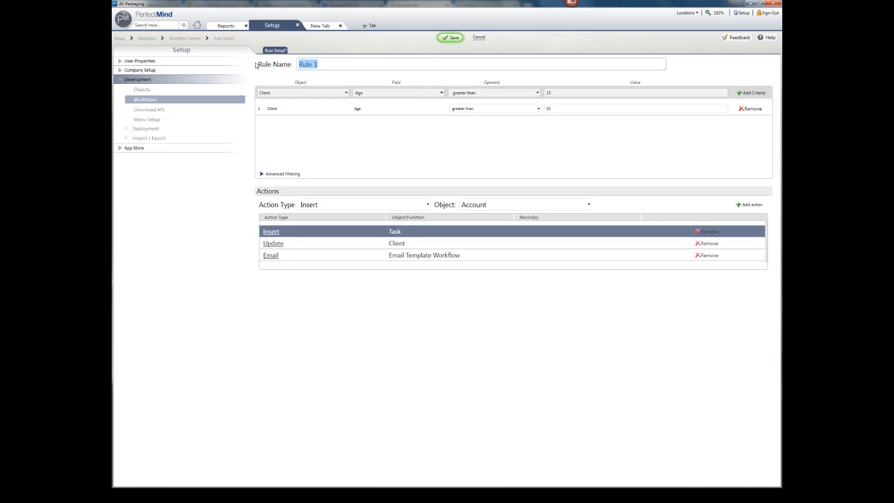
pyautogui.write('greater')
pyautogui.hotkey('ctrl', 'a')
pyautogui.write('Greater than 15')
pyautogui.click(450, 38)
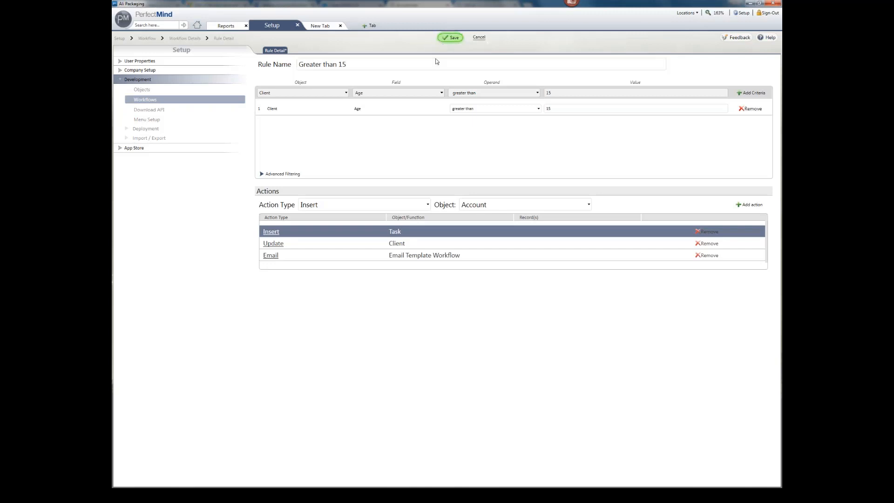
pyautogui.press('Return')
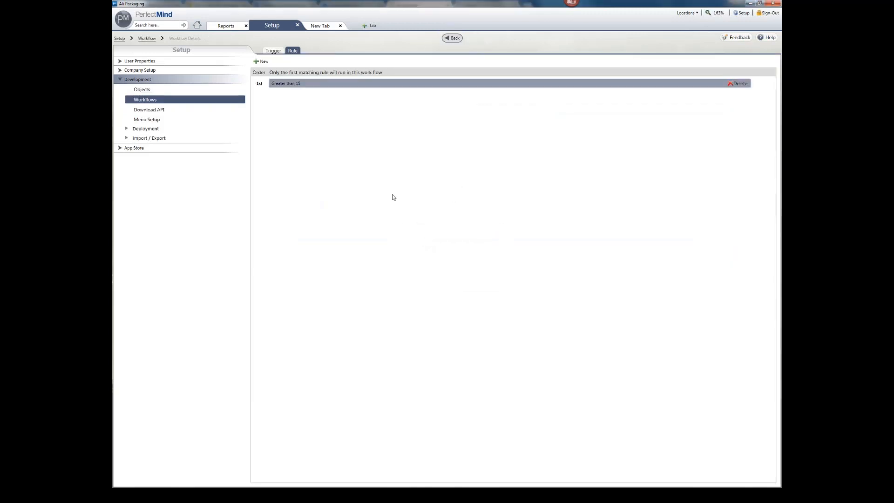
# Step: Create a new workflow rule named 'Rule 2' and save it
pyautogui.click(263, 64)
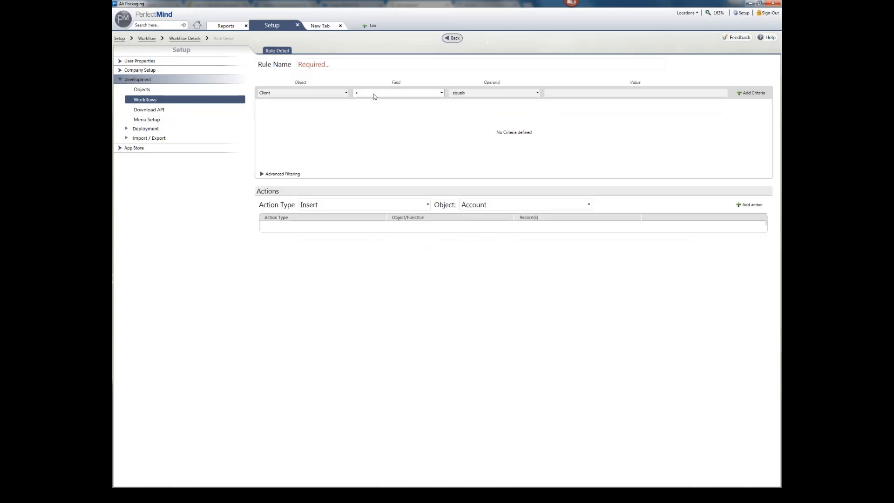
pyautogui.click(370, 61)
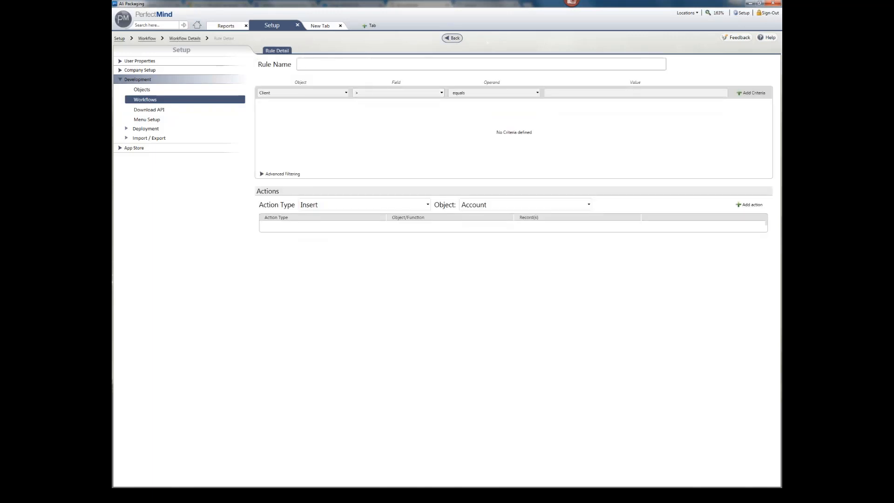
pyautogui.write('Rule 2')
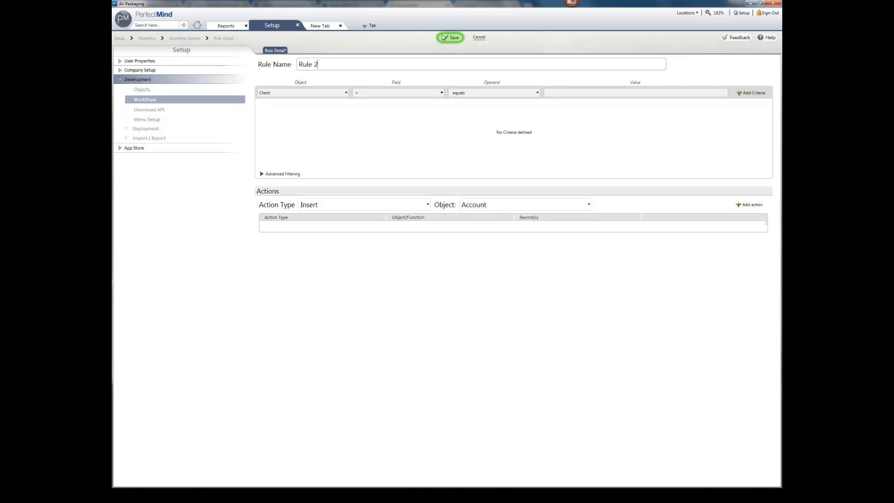
pyautogui.click(450, 37)
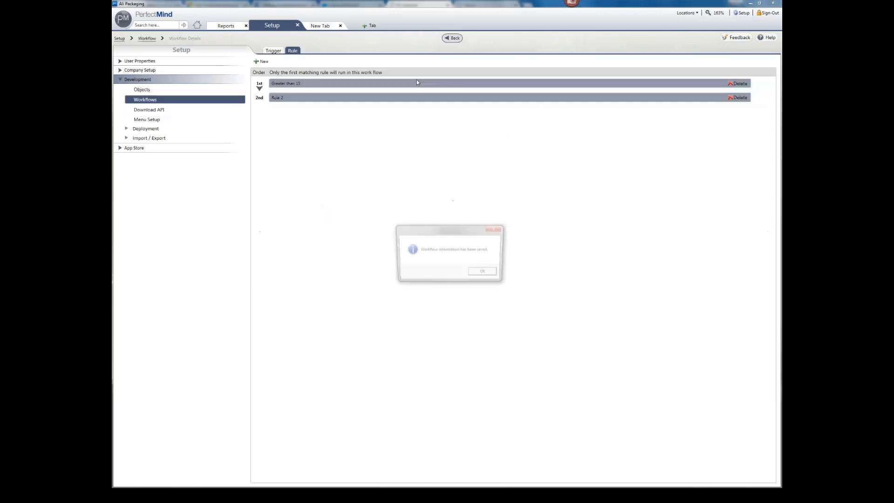
pyautogui.click(484, 273)
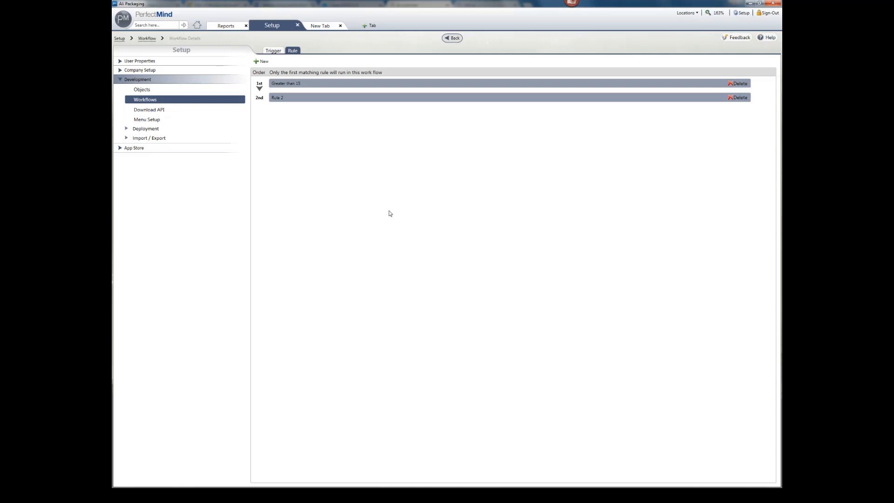
# Step: In the Greater than 15 rule's advanced filtering, add a Client Attendance Rating equals 'Hgfh' criterion
pyautogui.click(378, 84)
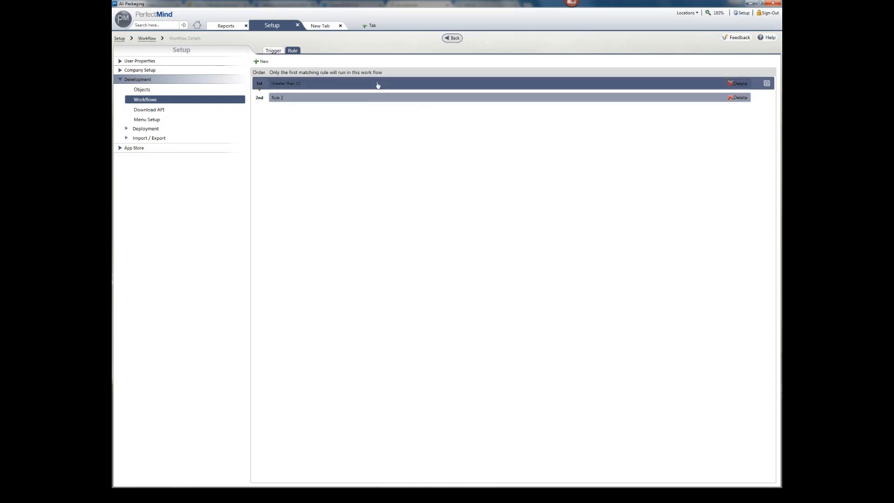
pyautogui.click(284, 175)
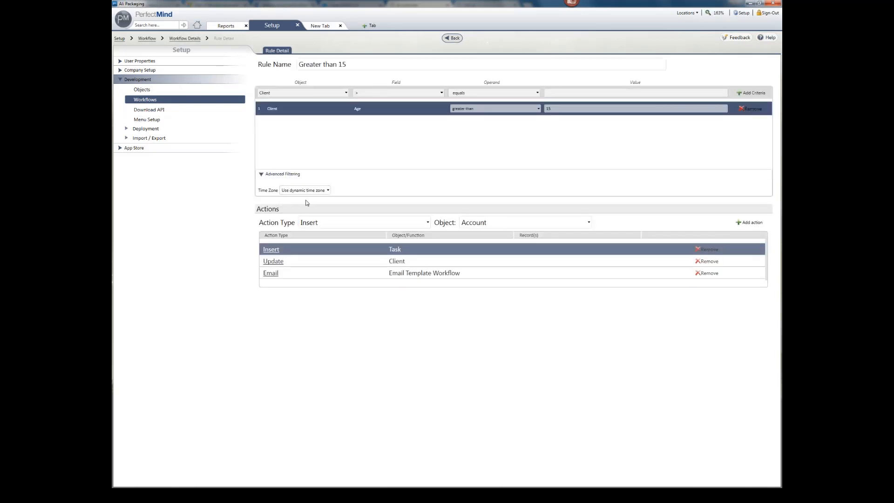
pyautogui.click(296, 93)
pyautogui.click(372, 94)
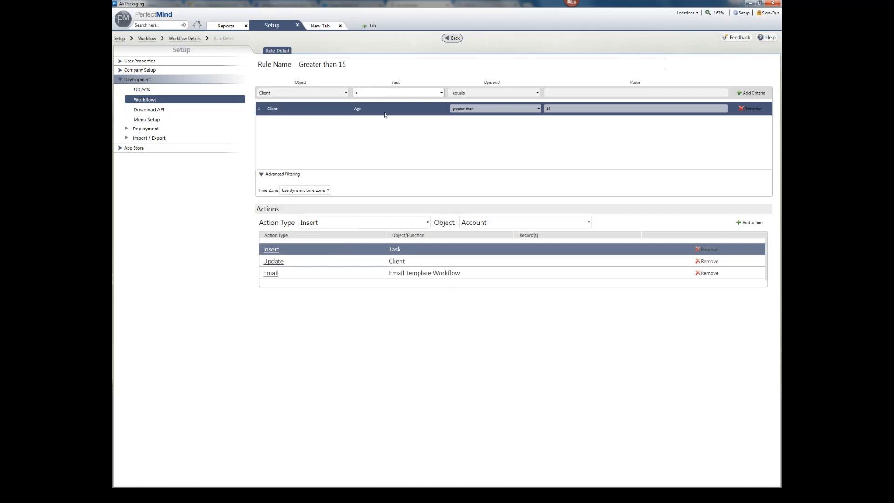
pyautogui.click(381, 92)
pyautogui.click(380, 131)
pyautogui.click(592, 92)
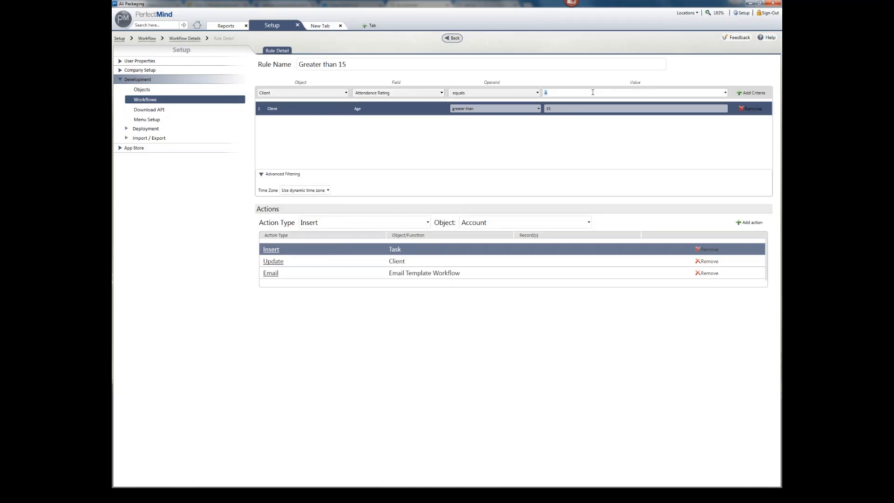
pyautogui.write('Hgfh')
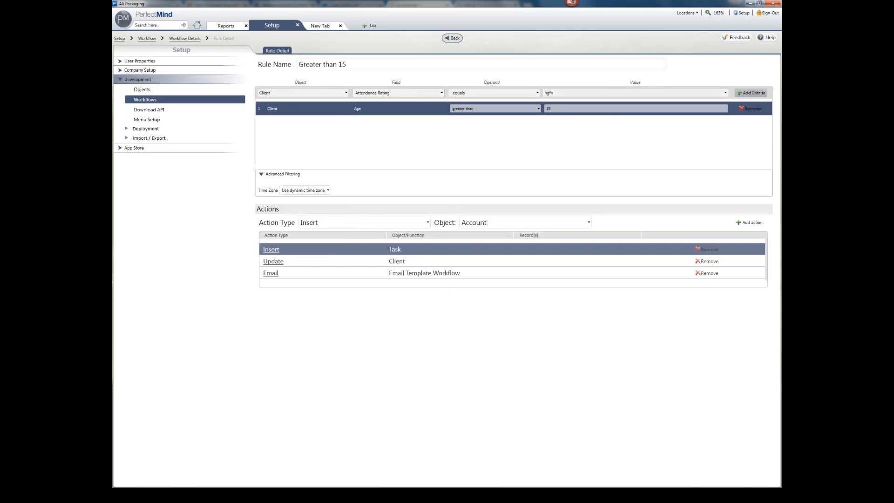
pyautogui.click(751, 92)
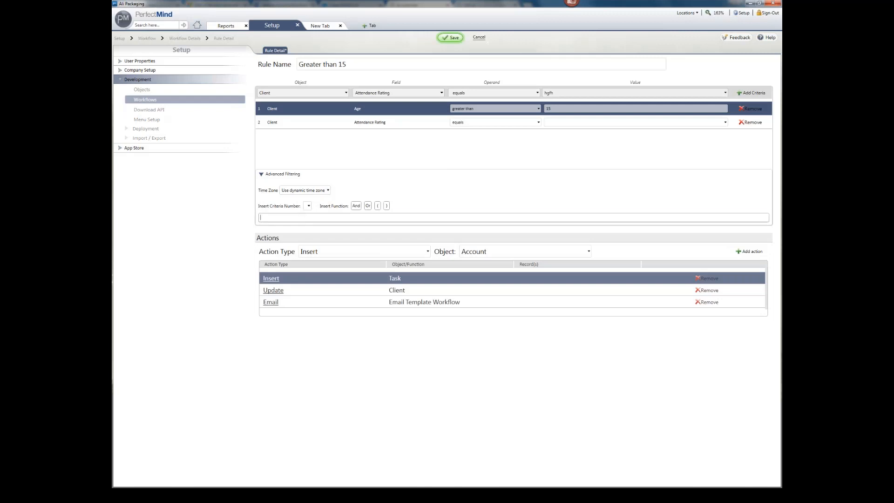
# Step: Delete the stray text from the filter logic and cancel editing the rule
pyautogui.write('gfd')
pyautogui.moveTo(271, 217); pyautogui.dragTo(226, 218)
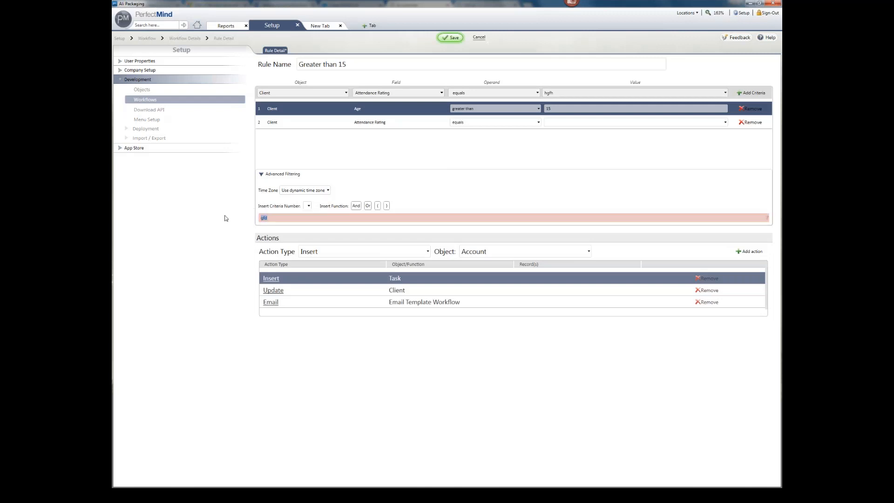
pyautogui.press('BackSpace')
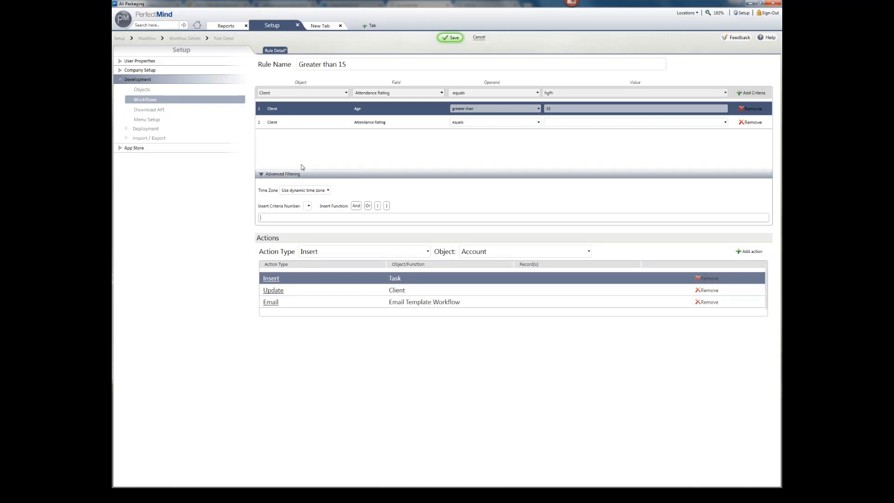
pyautogui.click(478, 37)
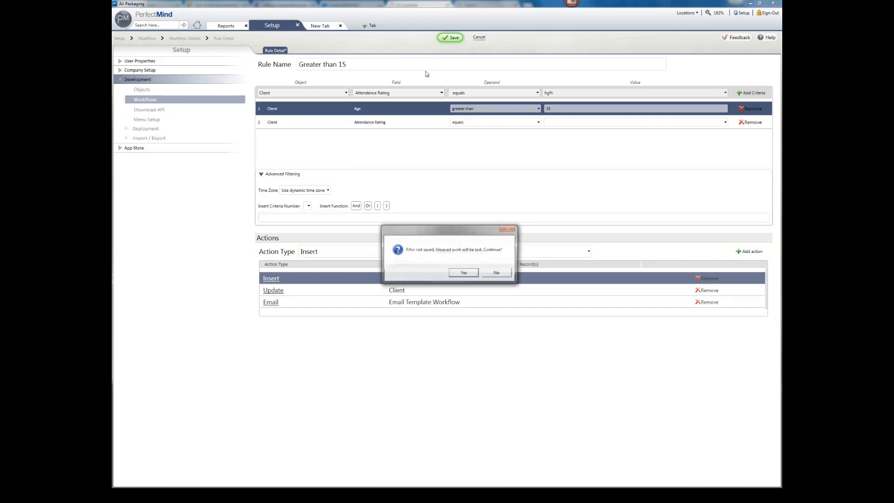
# Step: Discard the unsaved filter changes and bring up the web client's New Customer record
pyautogui.click(465, 272)
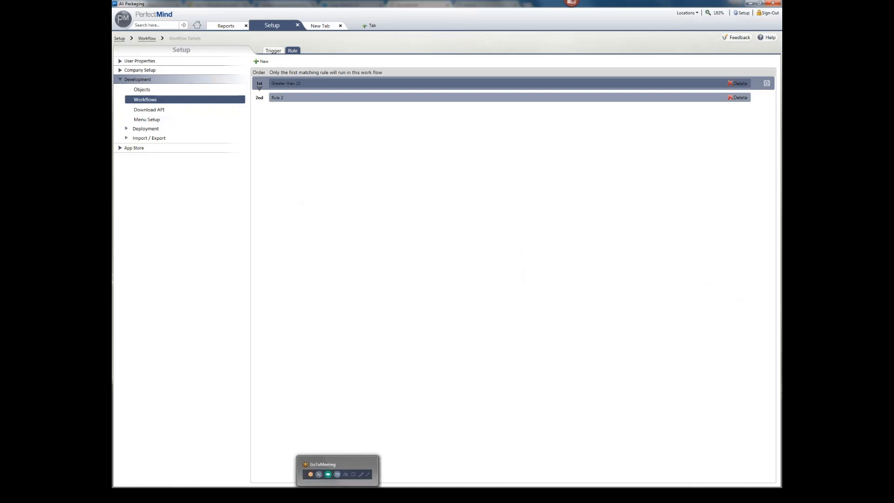
pyautogui.moveTo(229, 494)
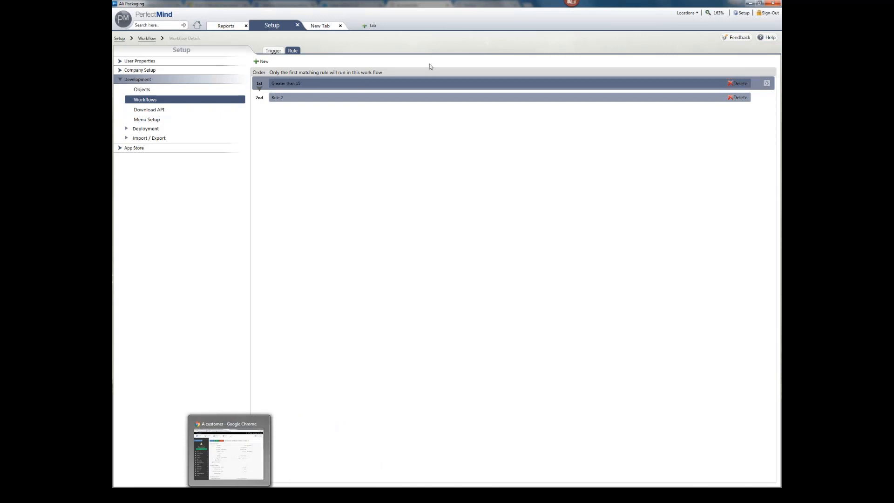
pyautogui.click(145, 90)
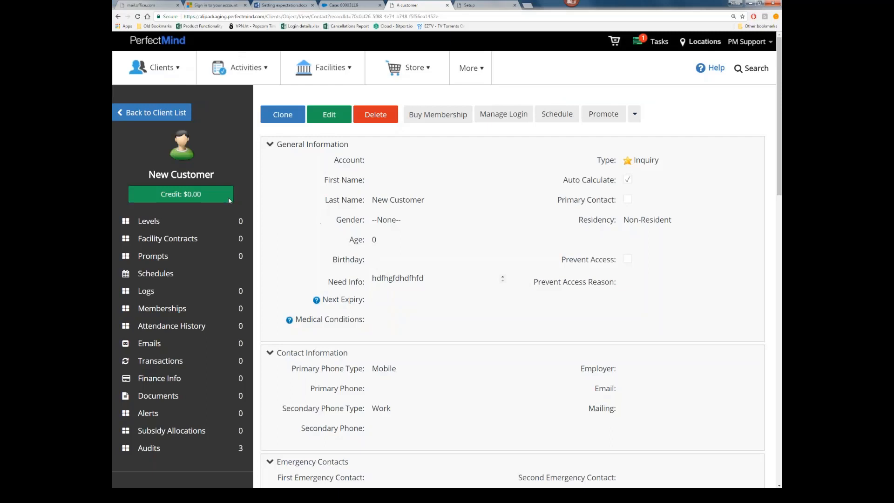
# Step: Go to View Activities and open the Adult Basketball - Waitlist event roster
pyautogui.click(243, 67)
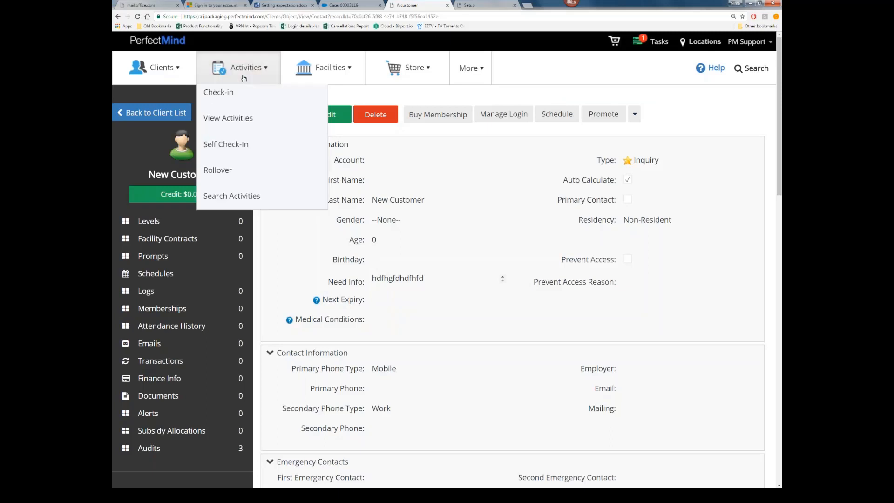
pyautogui.click(254, 125)
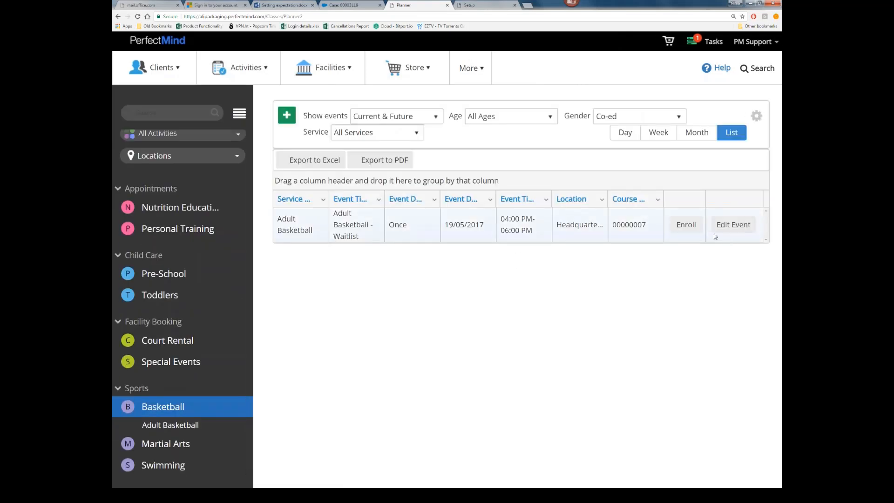
pyautogui.click(684, 227)
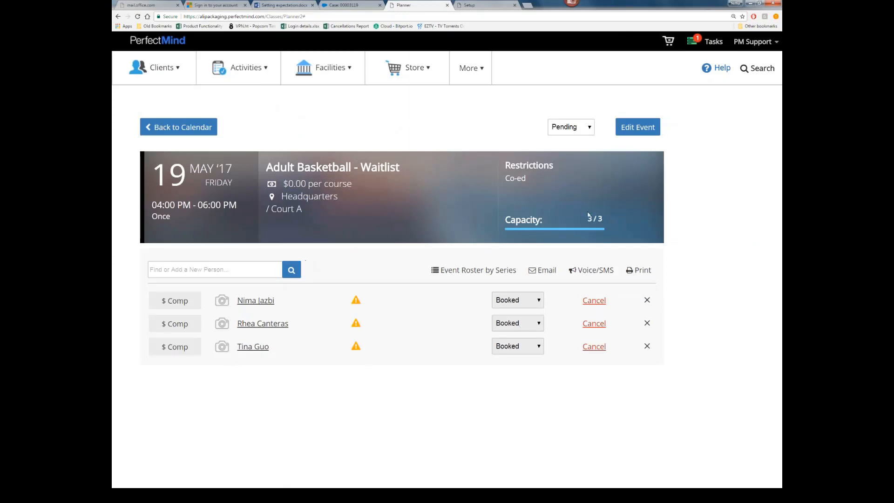
# Step: Create a new contact as an attendee and accept placing them on the Waiting List
pyautogui.click(529, 305)
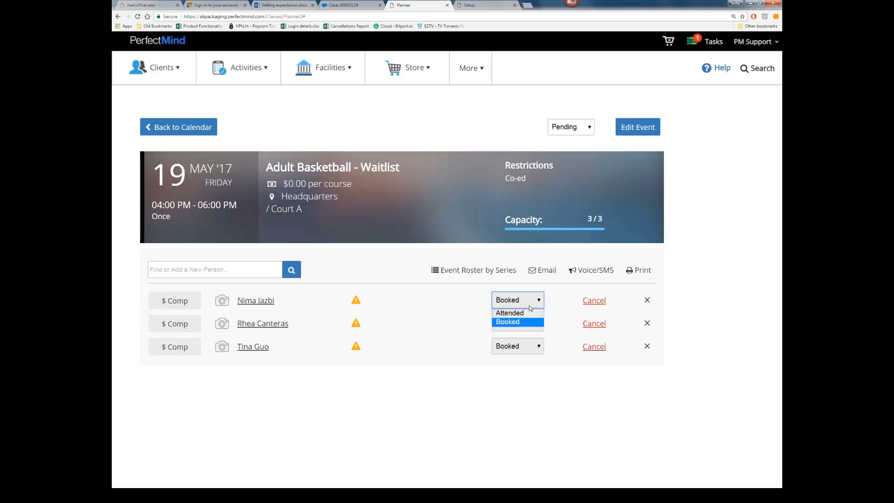
pyautogui.click(222, 272)
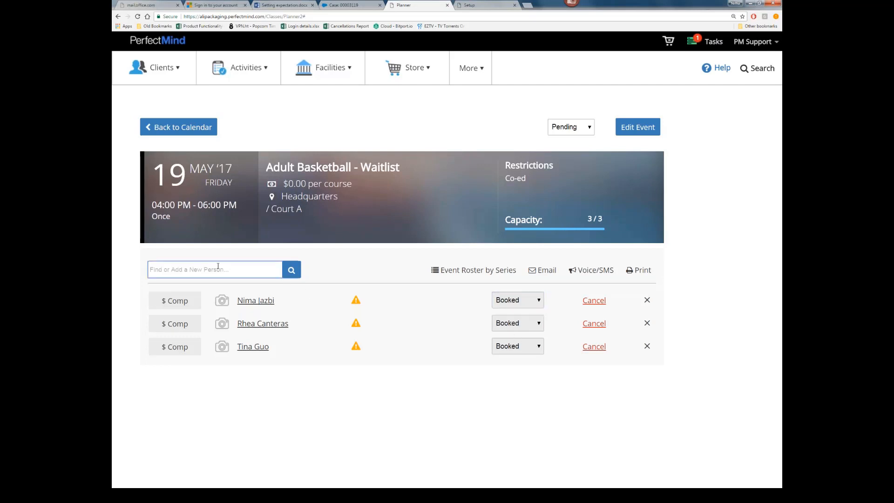
pyautogui.write('john smith')
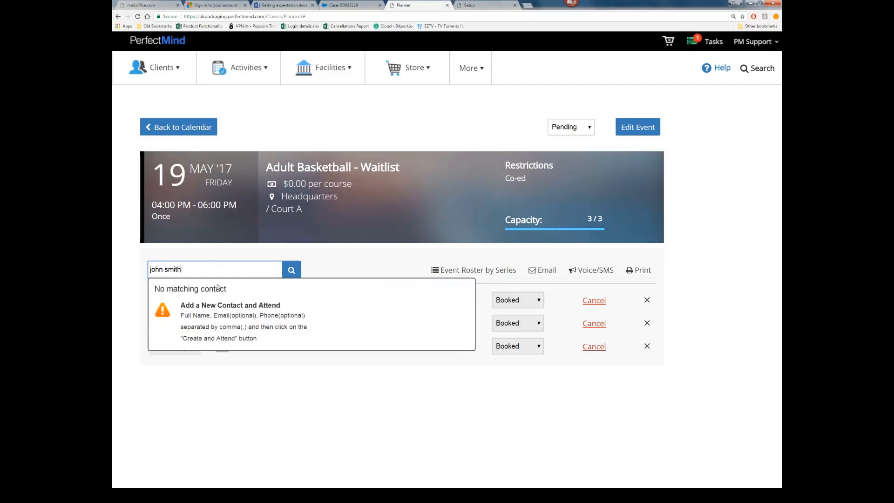
pyautogui.click(326, 270)
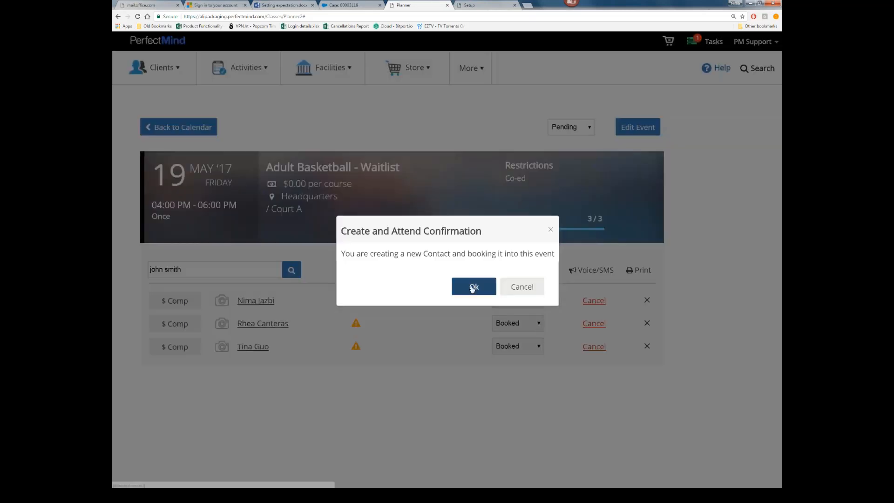
pyautogui.click(471, 285)
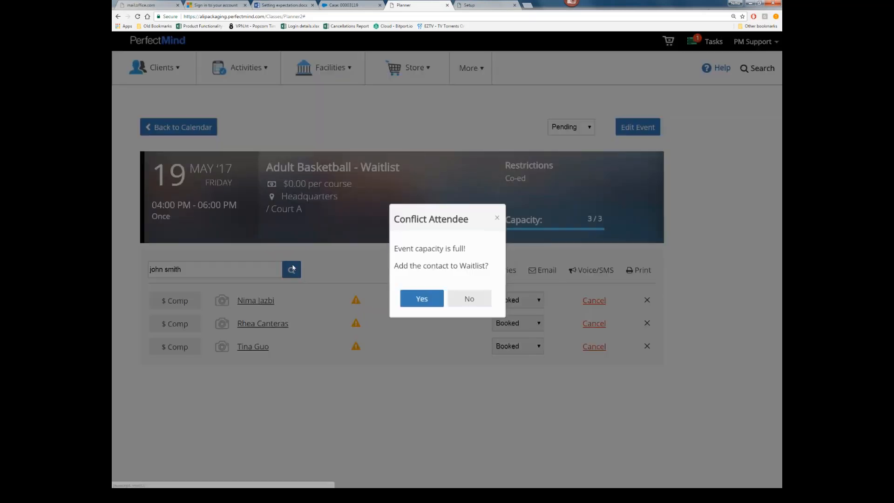
pyautogui.click(422, 298)
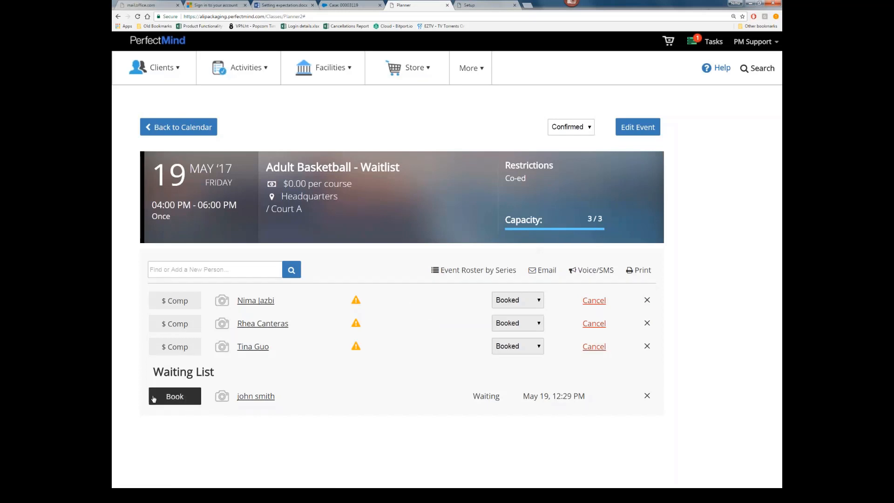
pyautogui.moveTo(473, 398); pyautogui.dragTo(501, 398)
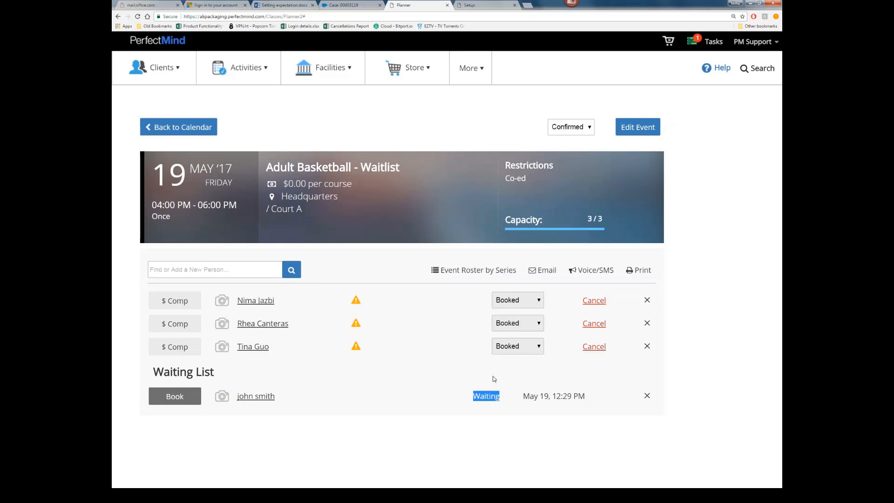
pyautogui.click(505, 350)
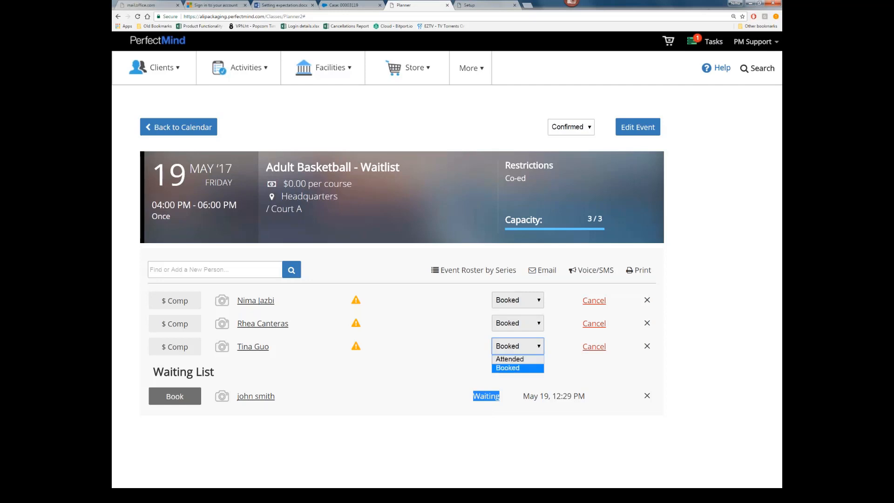
pyautogui.click(503, 368)
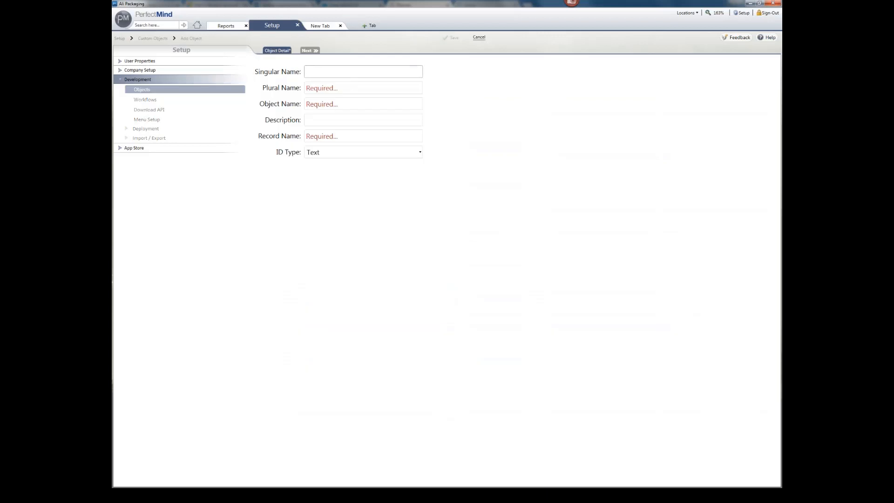
# Step: Start a new workflow on the Attendance object named 'Waitlist'
pyautogui.click(480, 37)
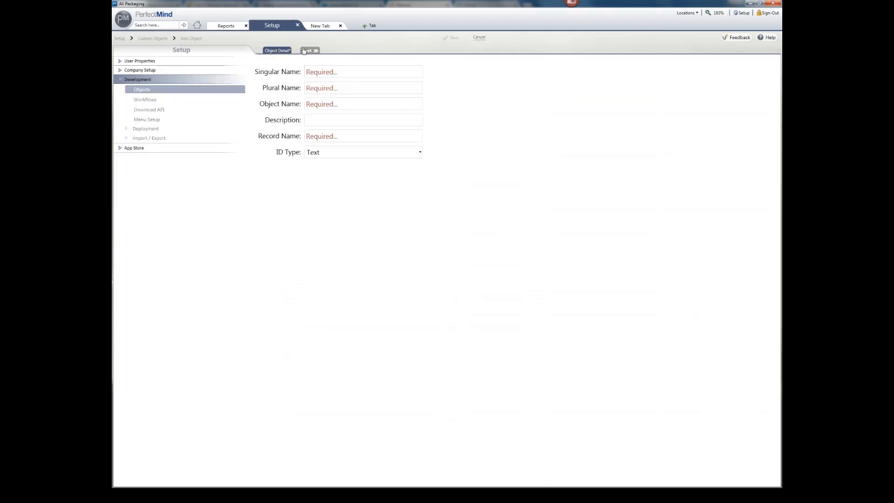
pyautogui.click(175, 88)
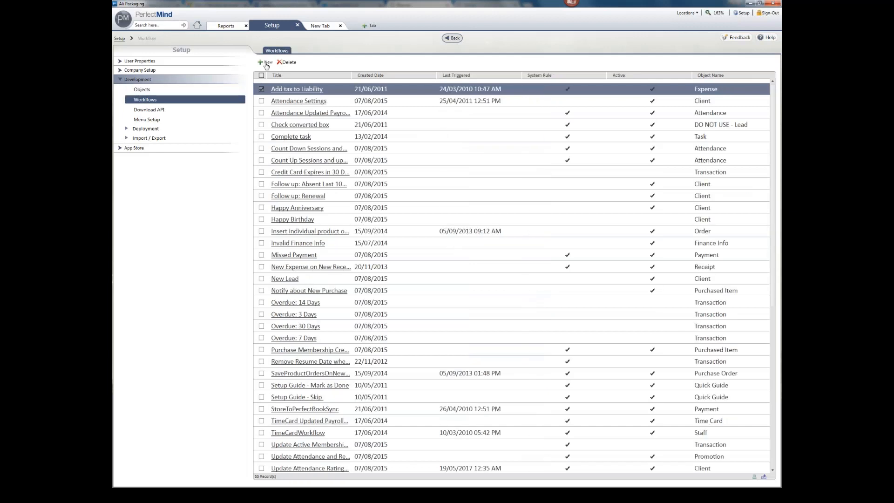
pyautogui.click(265, 62)
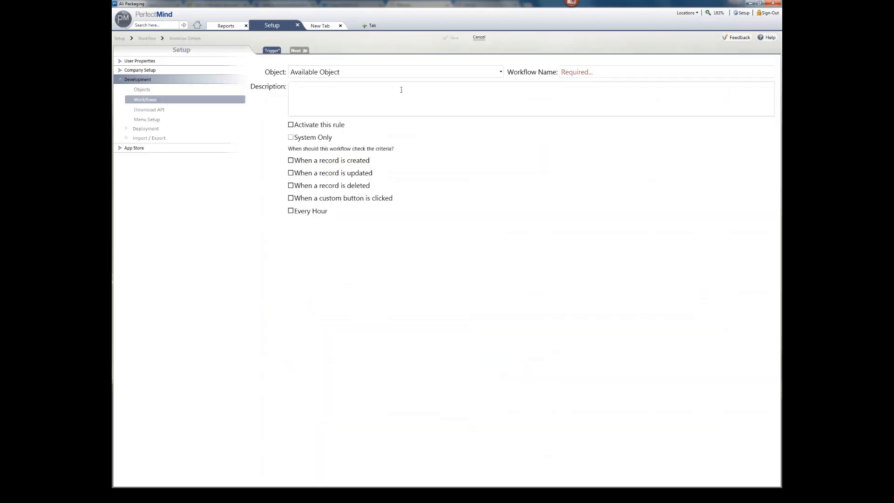
pyautogui.click(365, 73)
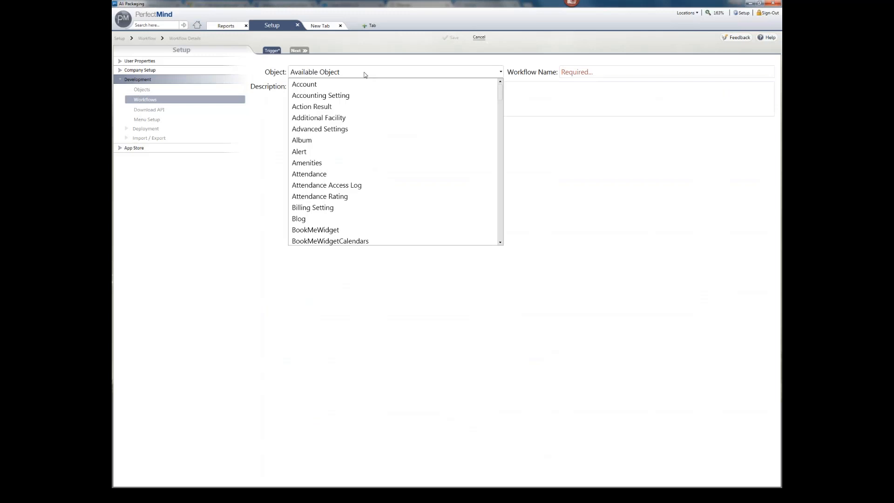
pyautogui.click(325, 174)
pyautogui.click(597, 72)
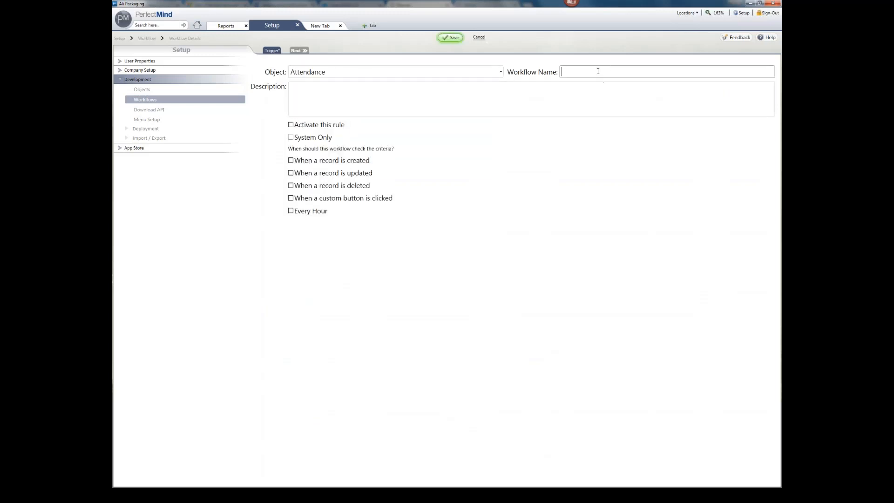
pyautogui.write('Atten')
pyautogui.hotkey('ctrl', 'a')
pyautogui.write('Waitlist')
# Step: Activate the rule and trigger it only when a record is created, not updated
pyautogui.click(228, 495)
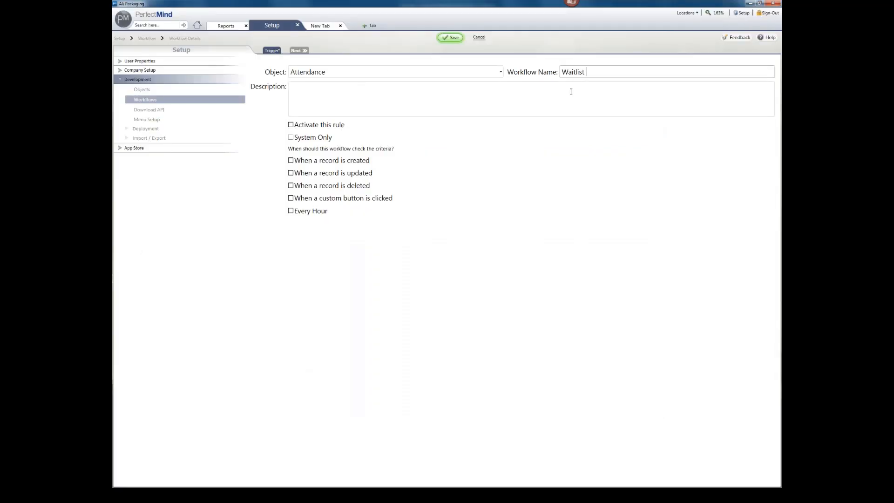
pyautogui.click(324, 124)
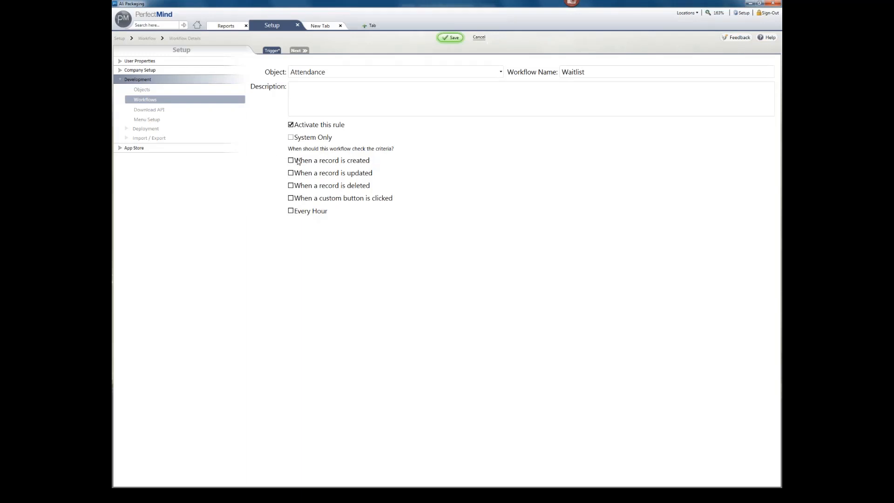
pyautogui.click(291, 172)
pyautogui.click(291, 160)
pyautogui.click(291, 173)
# Step: Continue to the rule details and name the new rule Waitlist
pyautogui.click(302, 53)
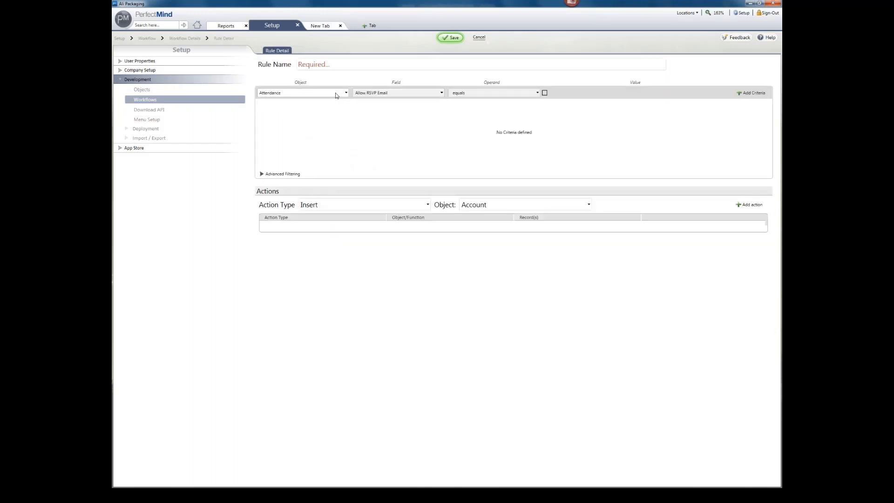
pyautogui.click(340, 65)
pyautogui.write('Waitlist')
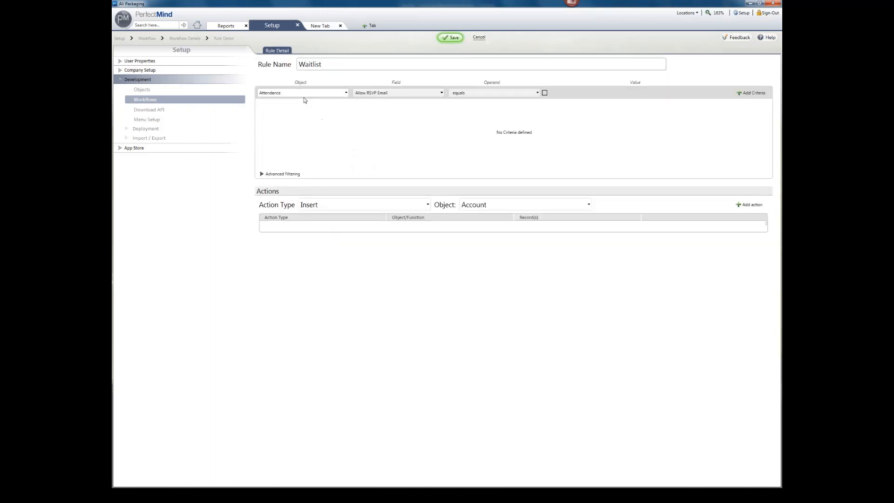
# Step: Add the criterion Attendance Status equals Waiting to the rule
pyautogui.click(411, 97)
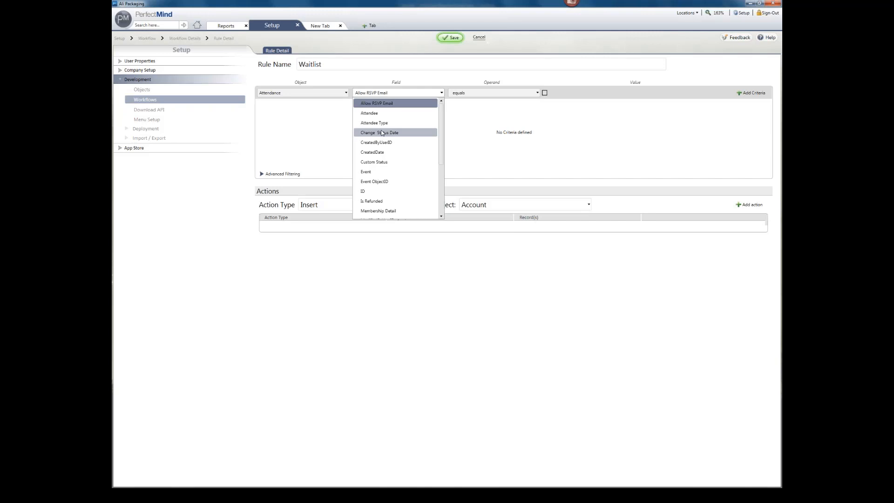
pyautogui.scroll(-3, 381, 140)
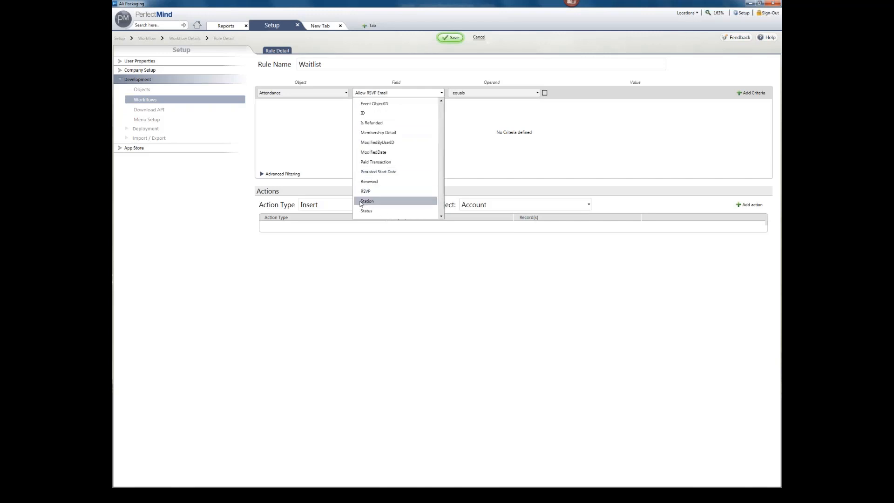
pyautogui.click(385, 212)
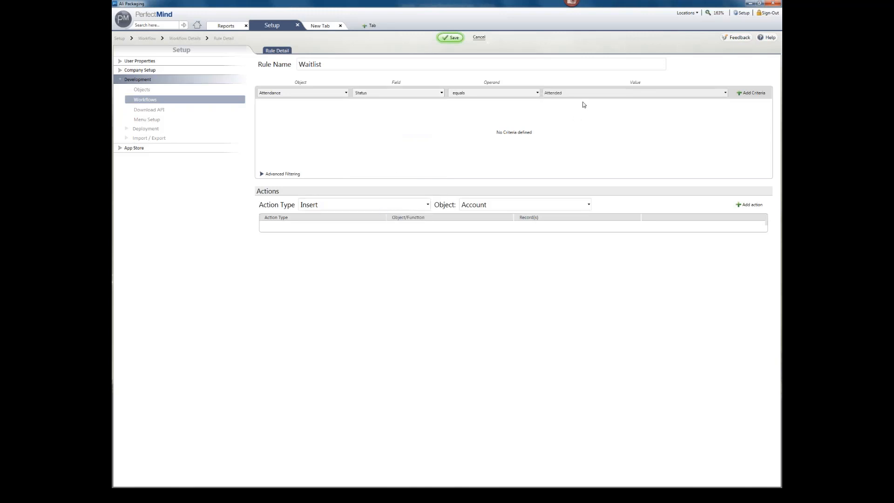
pyautogui.click(606, 94)
pyautogui.click(725, 93)
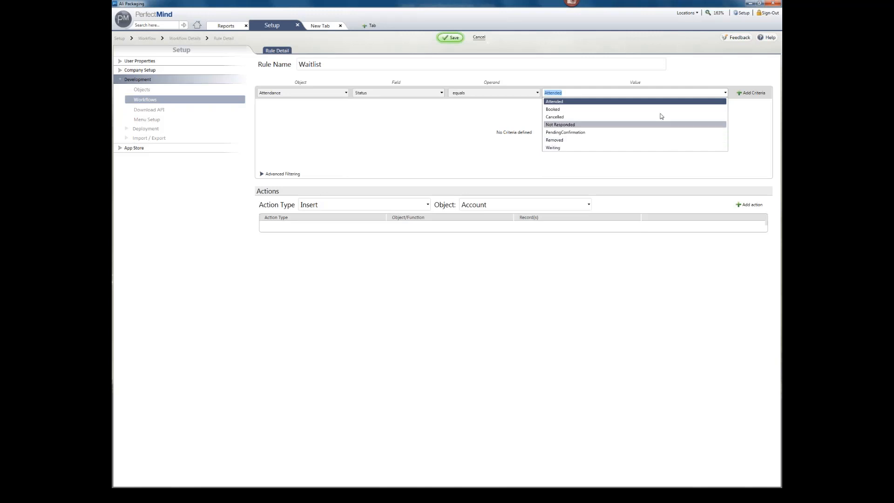
pyautogui.click(652, 147)
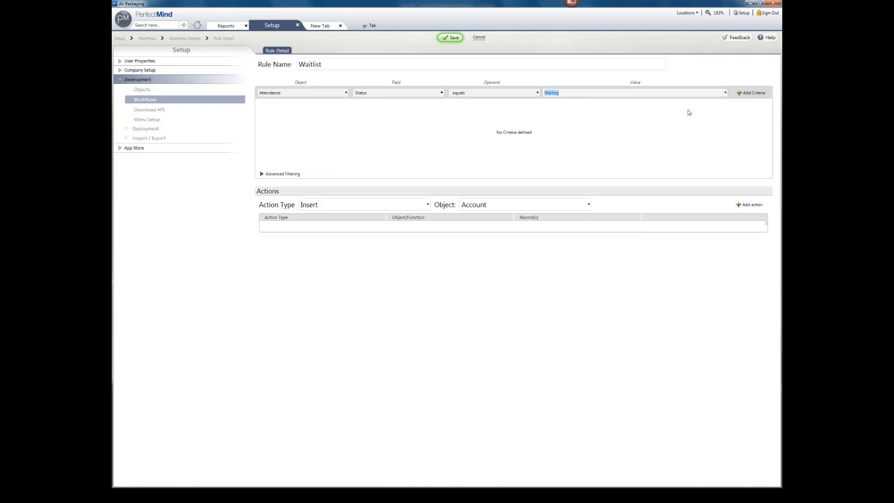
pyautogui.click(744, 95)
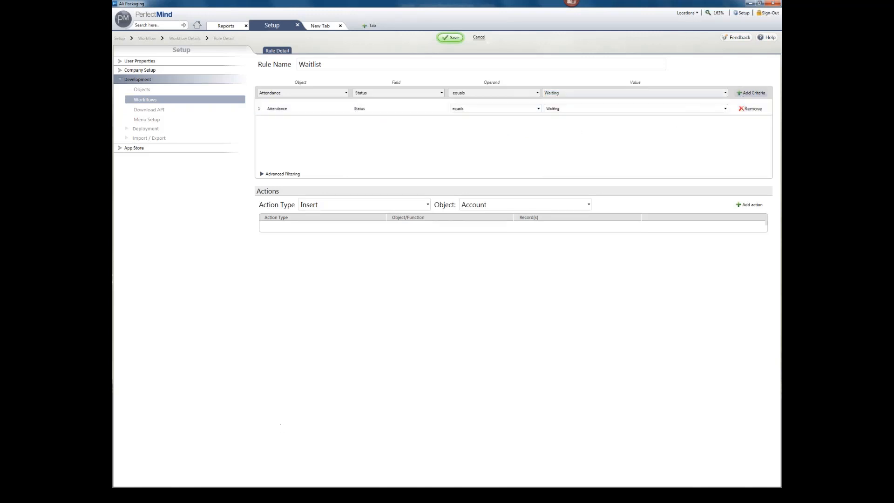
# Step: Check the Adult Basketball waitlist event in the browser, then return to the rule's action settings
pyautogui.click(281, 495)
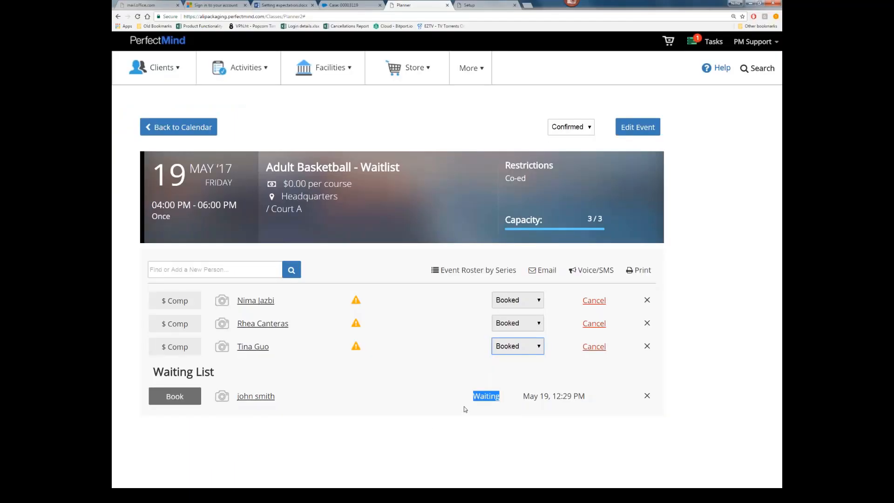
pyautogui.click(272, 494)
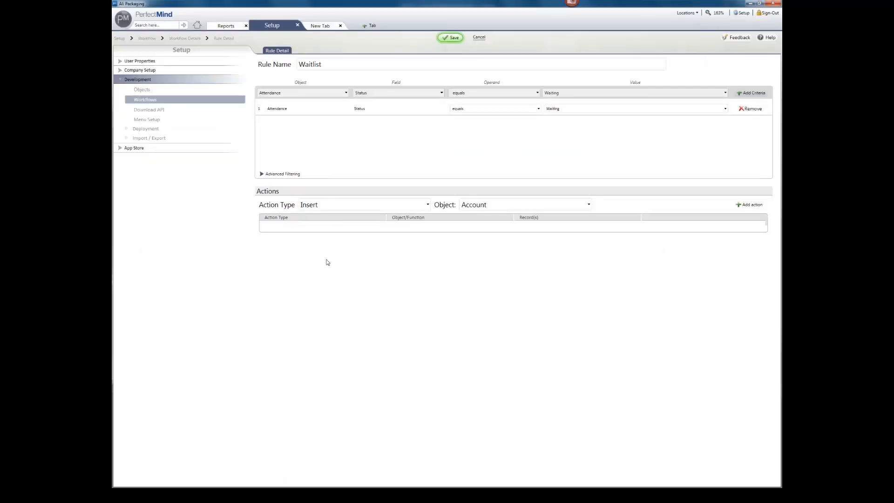
pyautogui.click(336, 206)
# Step: Add an Email action to the Waitlist rule and enter the recipient's e-mail address
pyautogui.click(343, 236)
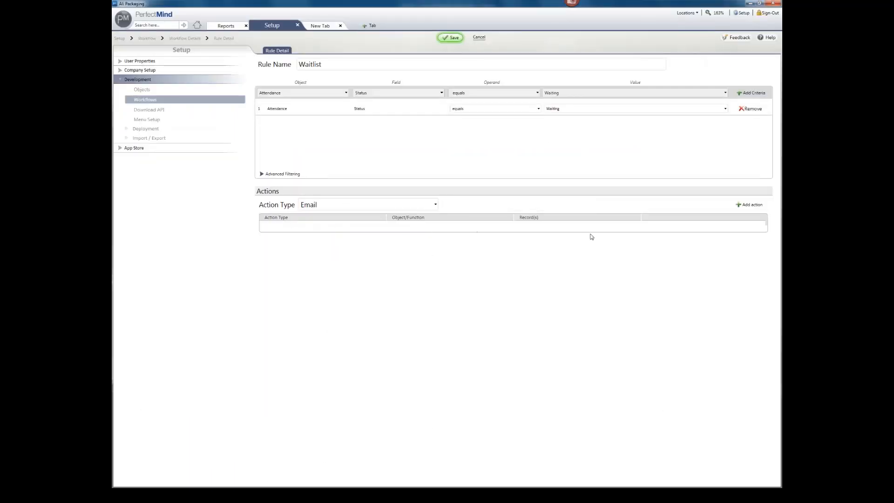
pyautogui.click(749, 205)
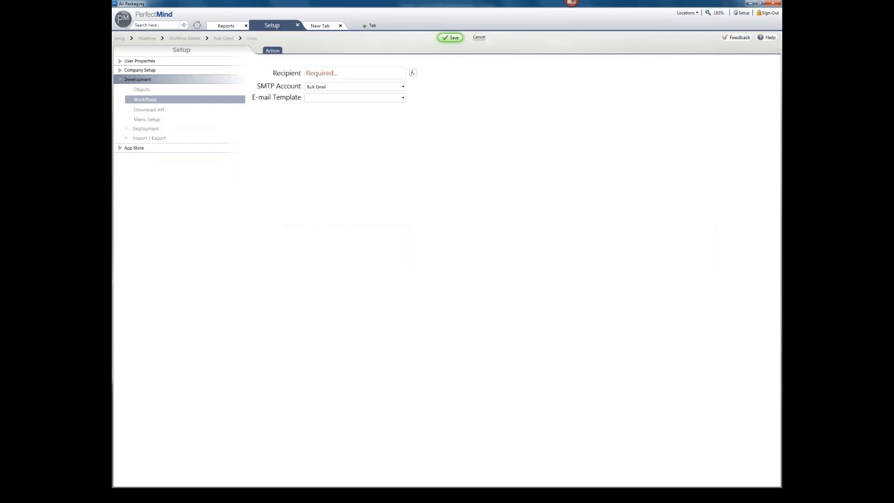
pyautogui.click(364, 70)
pyautogui.click(390, 74)
# Step: Start a new e-mail template with the subject 'Watilist Email'
pyautogui.click(353, 100)
pyautogui.click(355, 108)
pyautogui.click(409, 212)
pyautogui.write('dsa')
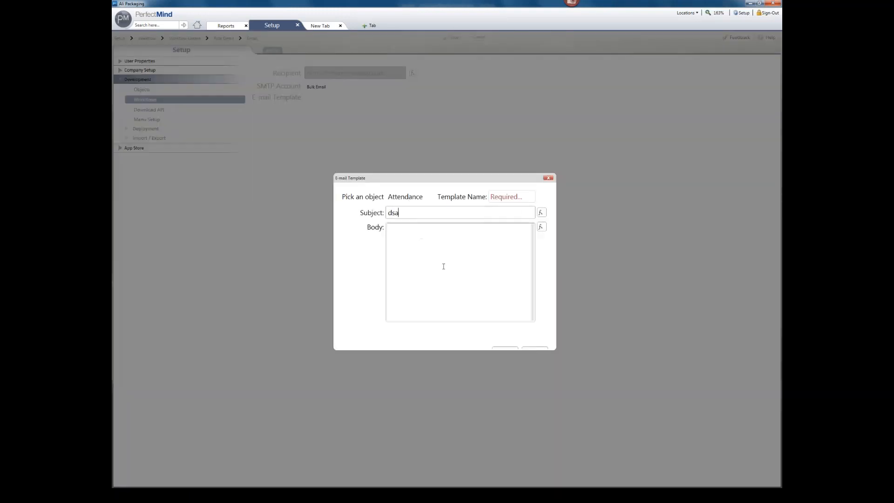
pyautogui.press('BackSpace')
pyautogui.hotkey('ctrl', 'a')
pyautogui.write('W')
pyautogui.press('BackSpace')
pyautogui.write('Watilist Email')
pyautogui.press('Tab')
# Step: Name the template 'Watilist Email', confirm it, and save the workflow
pyautogui.click(445, 210)
pyautogui.tripleClick(445, 211)
pyautogui.hotkey('ctrl', 'c')
pyautogui.click(446, 211)
pyautogui.click(505, 195)
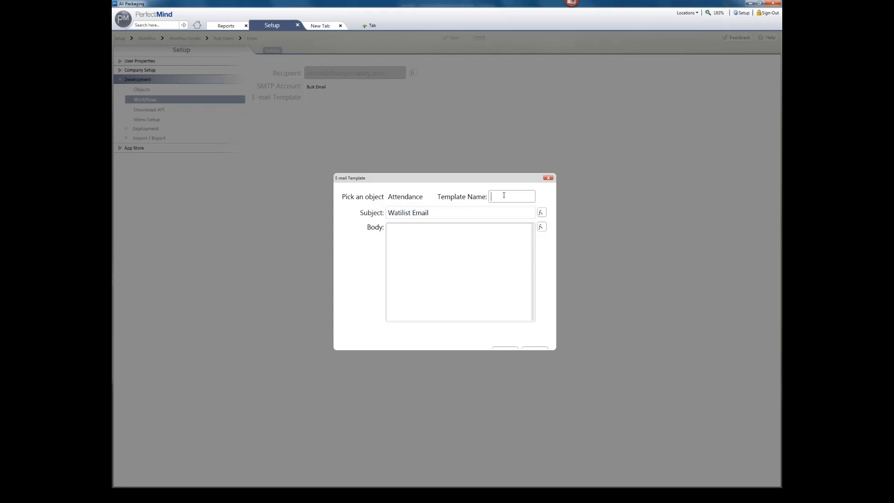
pyautogui.hotkey('ctrl', 'v')
pyautogui.click(423, 307)
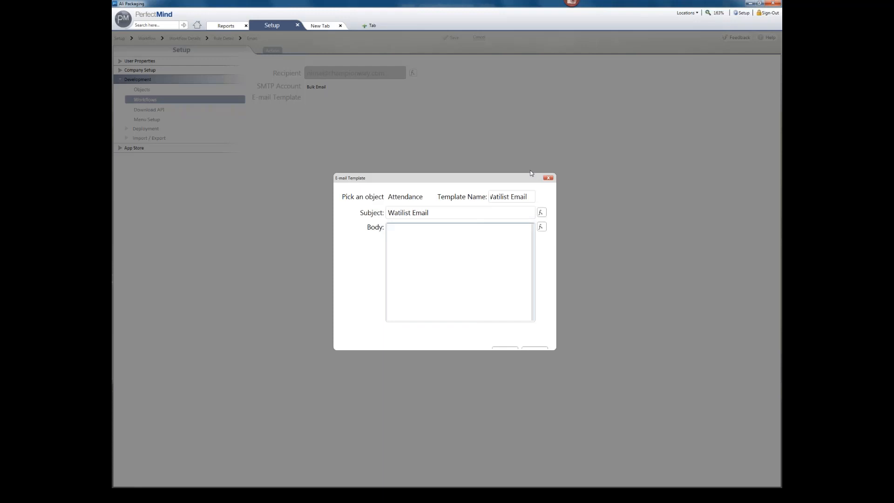
pyautogui.click(496, 347)
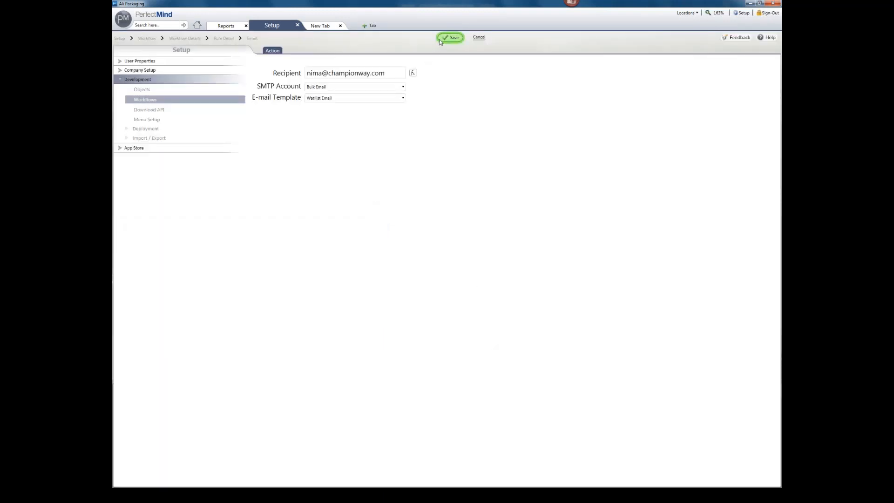
pyautogui.click(449, 38)
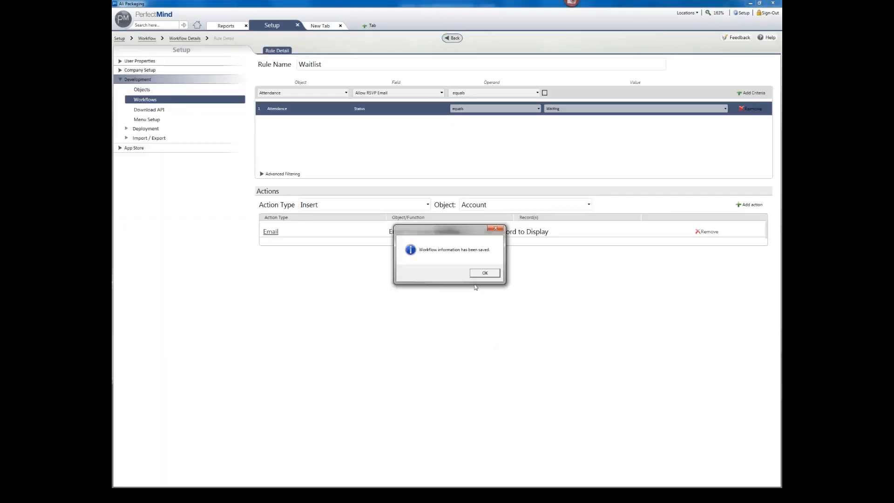
# Step: Return to the rule list and start a new rule named Pending Confirmation
pyautogui.click(483, 274)
pyautogui.click(452, 37)
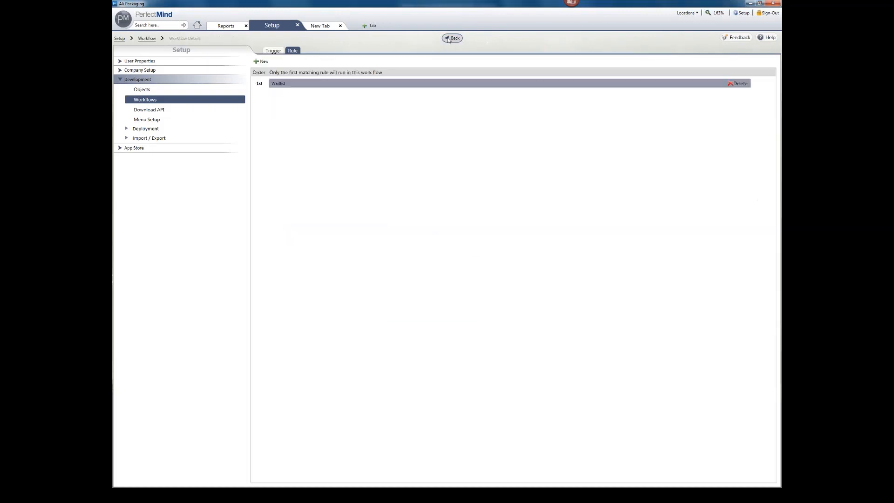
pyautogui.click(261, 62)
pyautogui.click(358, 65)
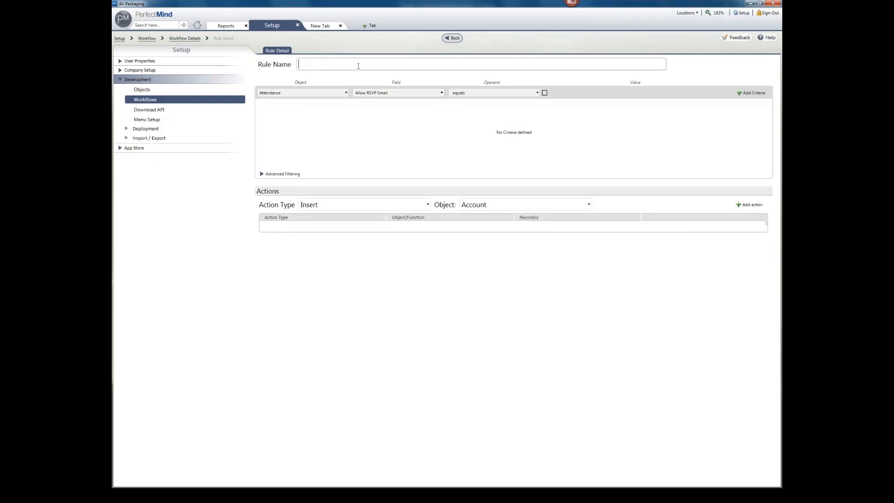
pyautogui.write('Pending Confirmation')
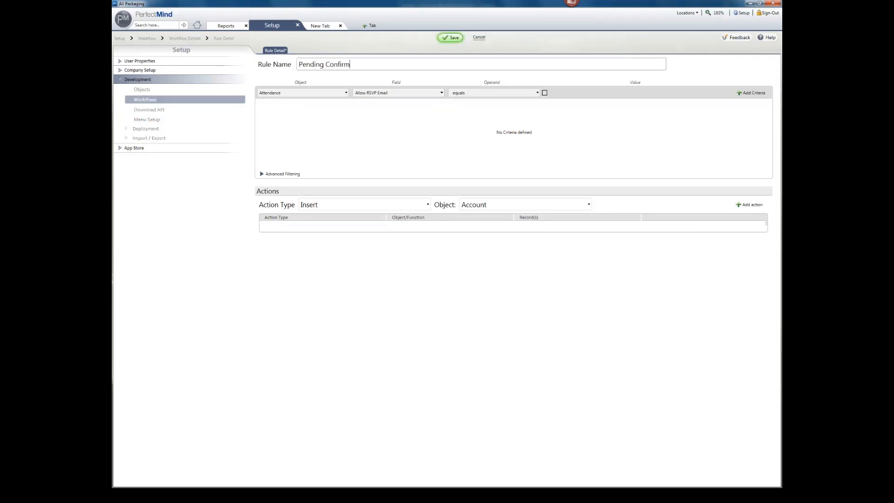
# Step: Add the criterion Attendance Status equals PendingConfirmation to the new rule
pyautogui.click(375, 93)
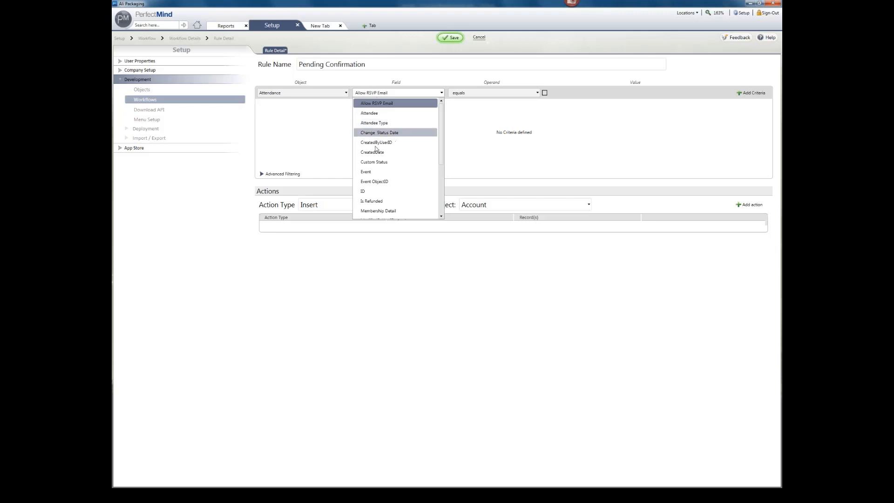
pyautogui.scroll(-3, 385, 179)
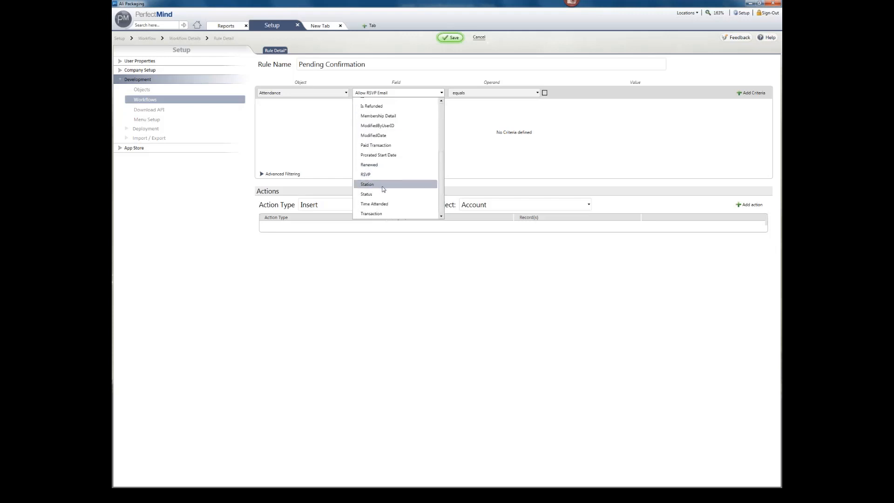
pyautogui.click(384, 185)
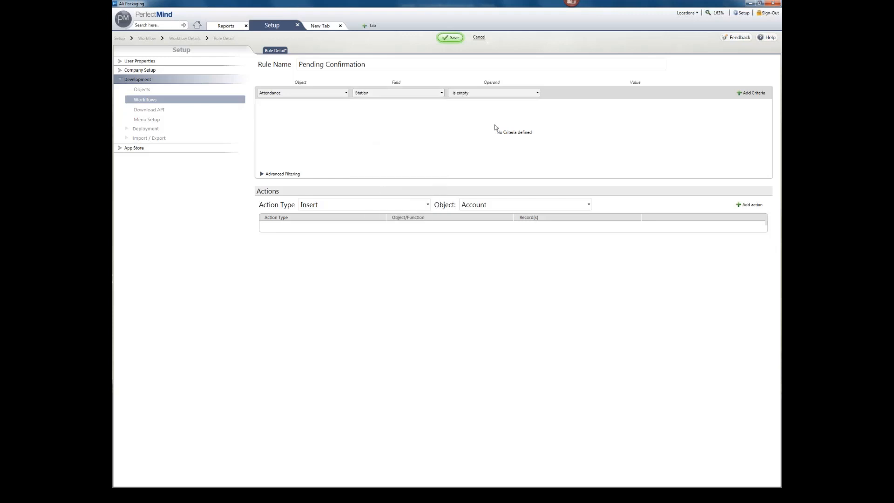
pyautogui.click(504, 93)
pyautogui.click(398, 92)
pyautogui.click(397, 93)
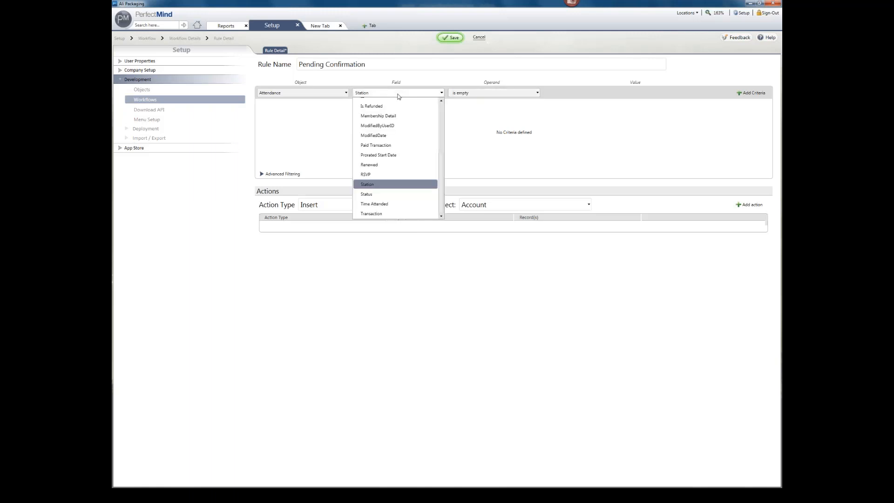
pyautogui.click(387, 197)
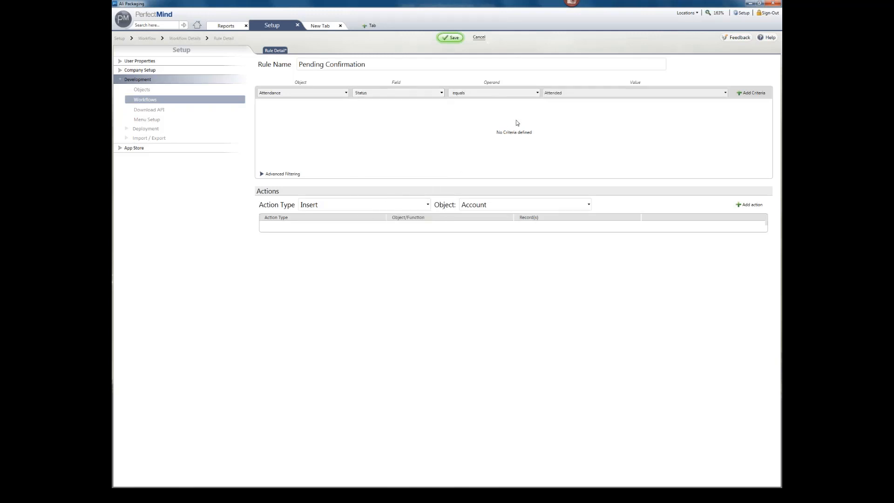
pyautogui.click(570, 97)
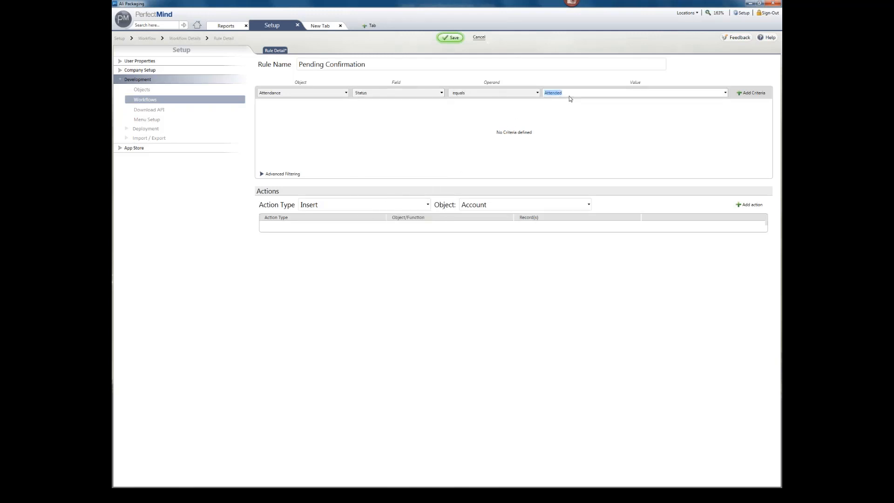
pyautogui.click(725, 93)
pyautogui.click(638, 134)
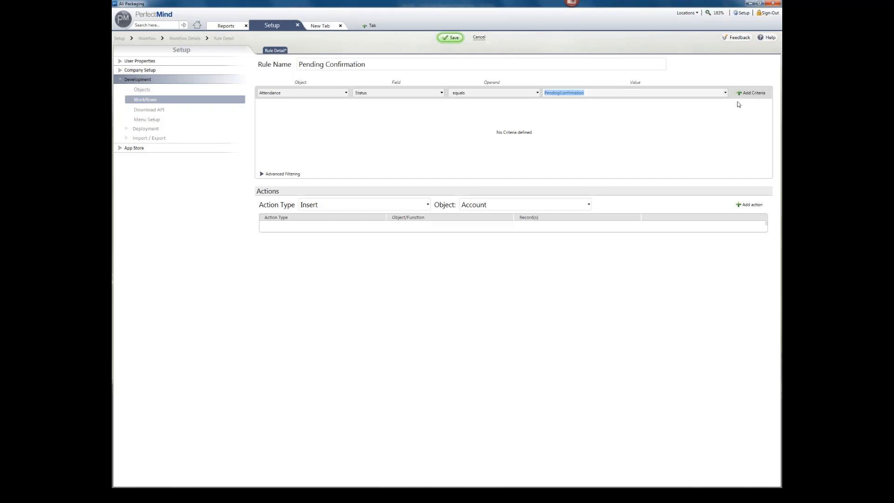
pyautogui.click(748, 94)
pyautogui.click(338, 203)
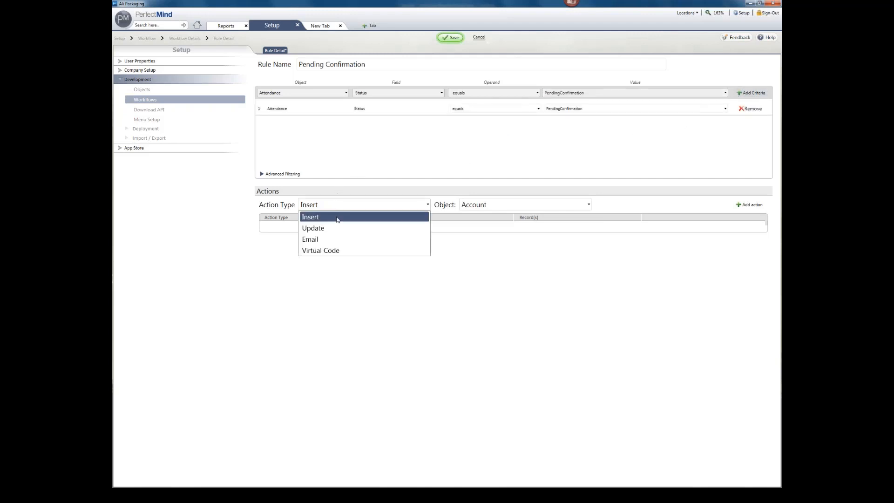
# Step: Give Pending Confirmation an Email action to the recipient's address, save it, and return to the rule list
pyautogui.click(330, 240)
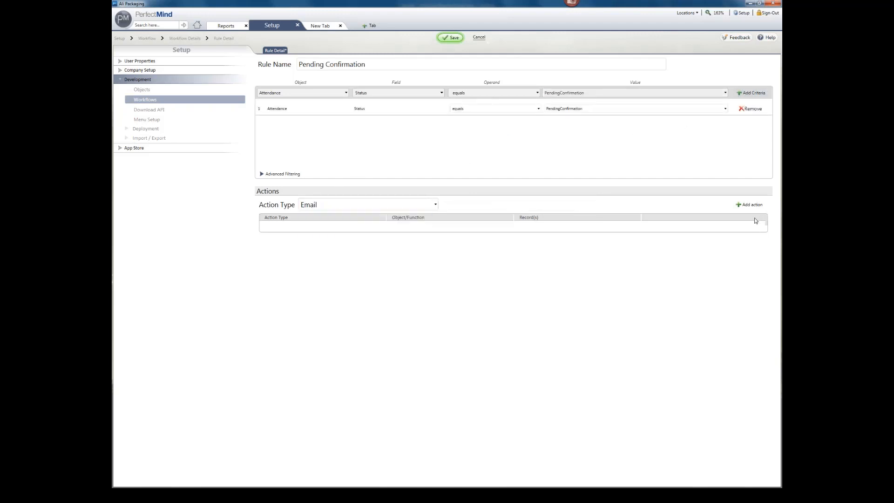
pyautogui.click(752, 205)
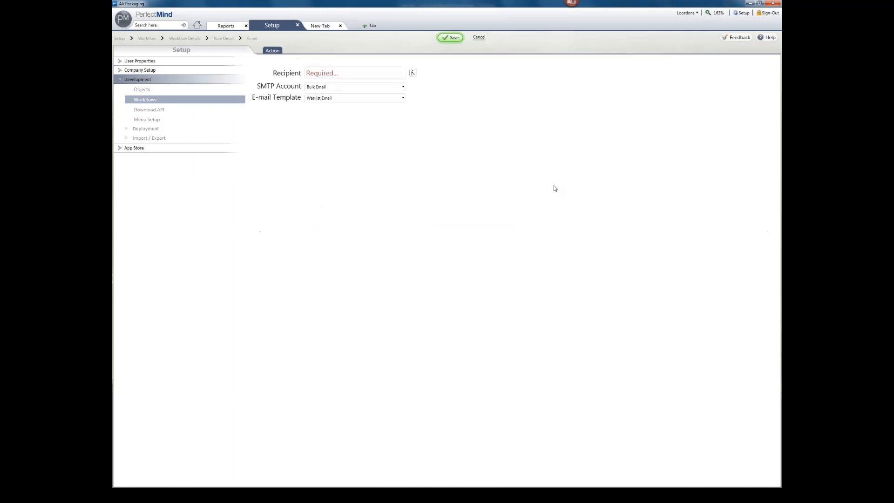
pyautogui.click(378, 73)
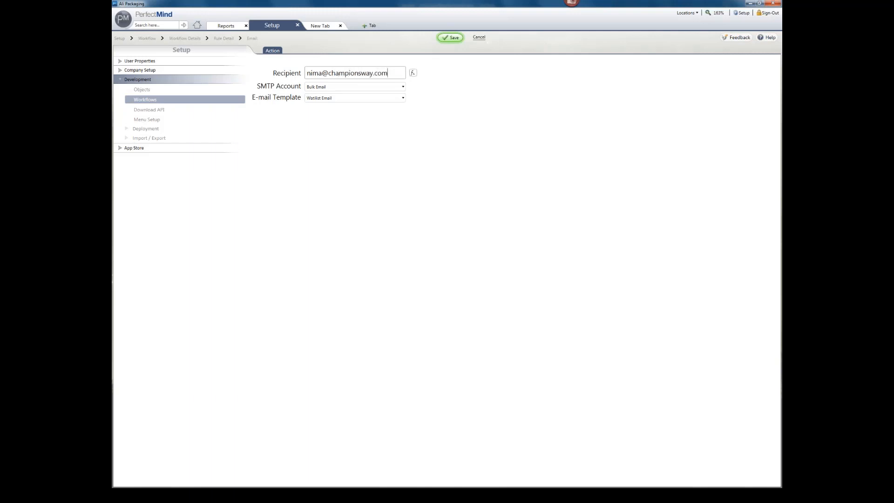
pyautogui.click(447, 38)
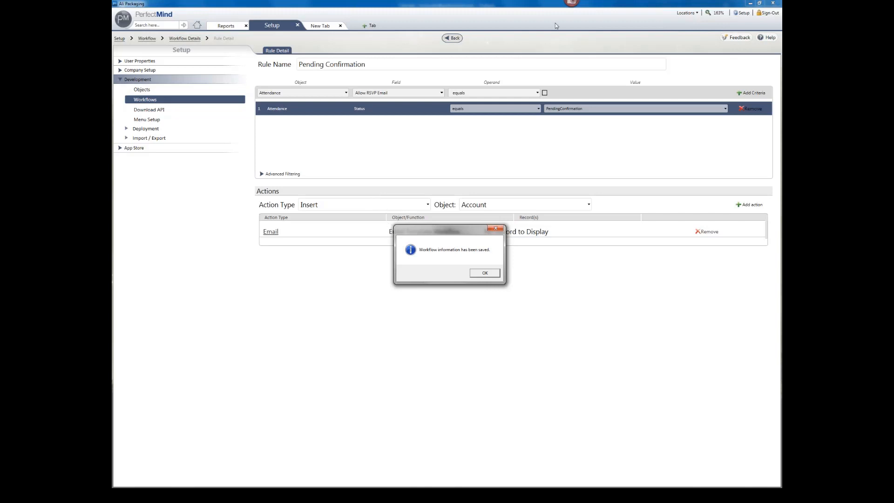
pyautogui.click(485, 273)
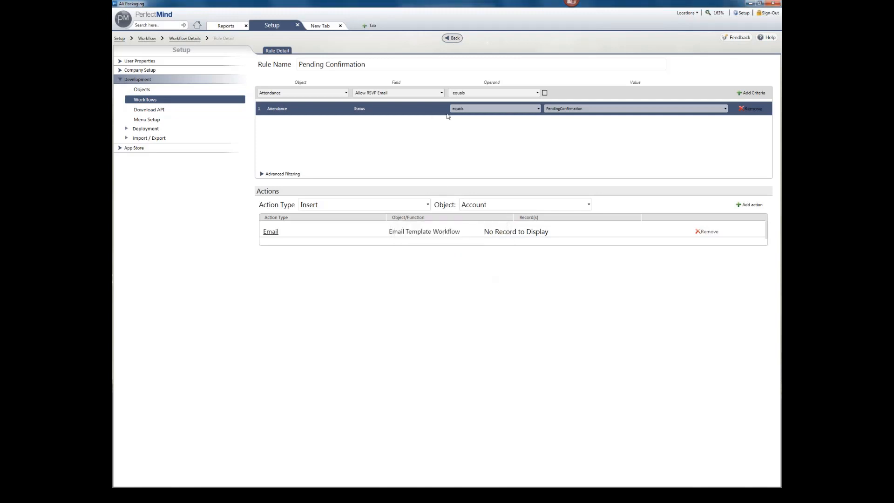
pyautogui.click(454, 39)
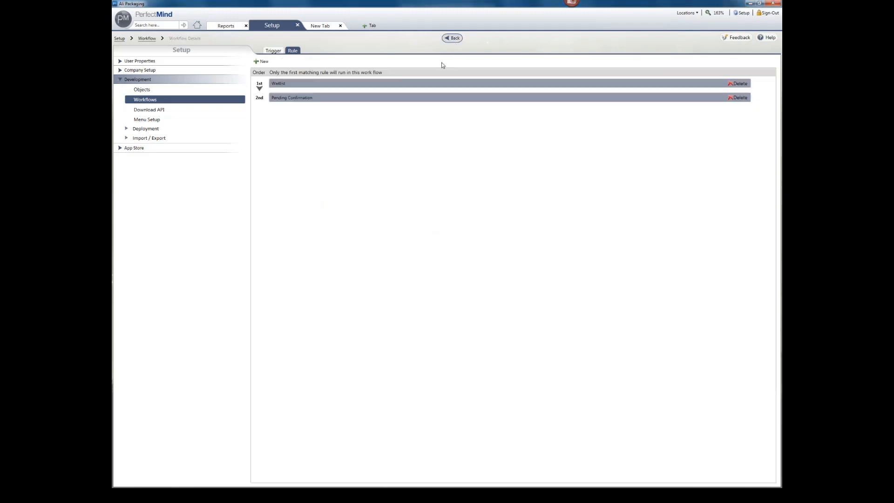
# Step: Reopen the Waitlist rule, start then cancel an extra Email action, and switch to the browser
pyautogui.doubleClick(385, 89)
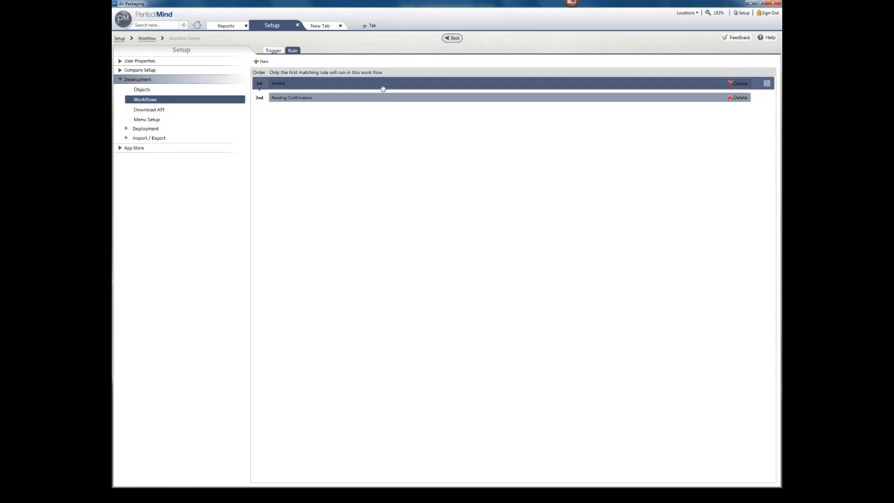
pyautogui.click(331, 205)
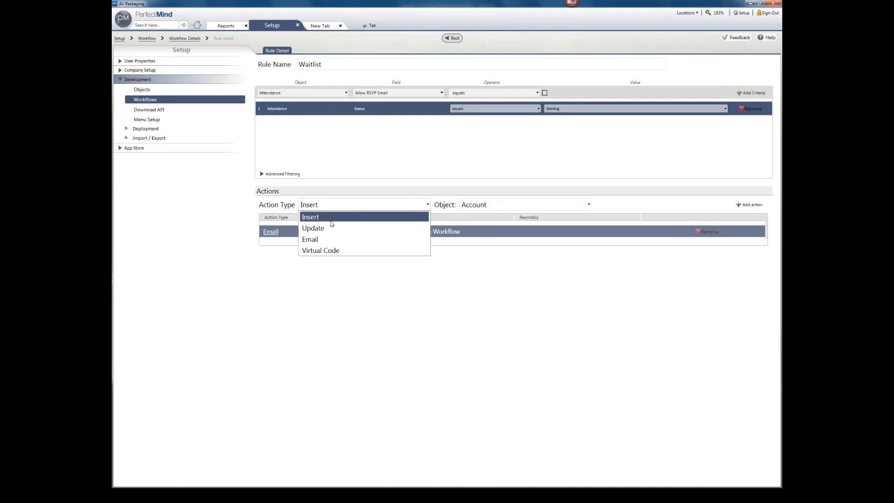
pyautogui.click(328, 239)
pyautogui.click(752, 205)
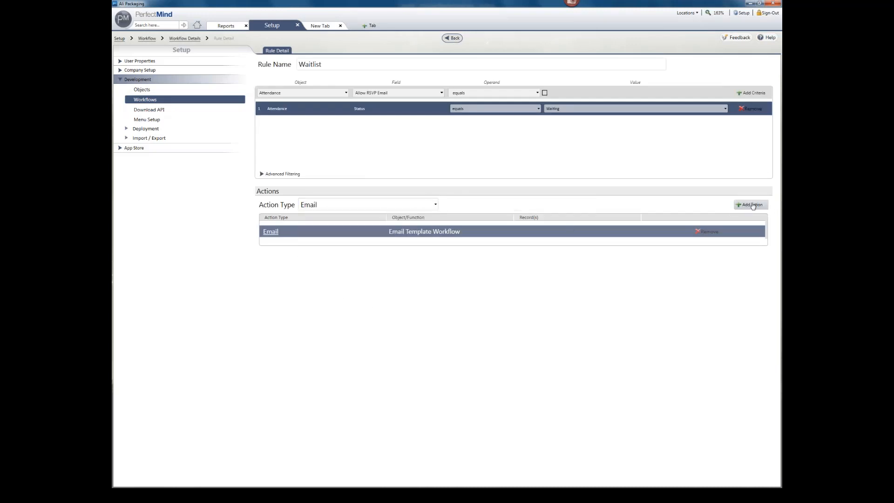
pyautogui.click(478, 38)
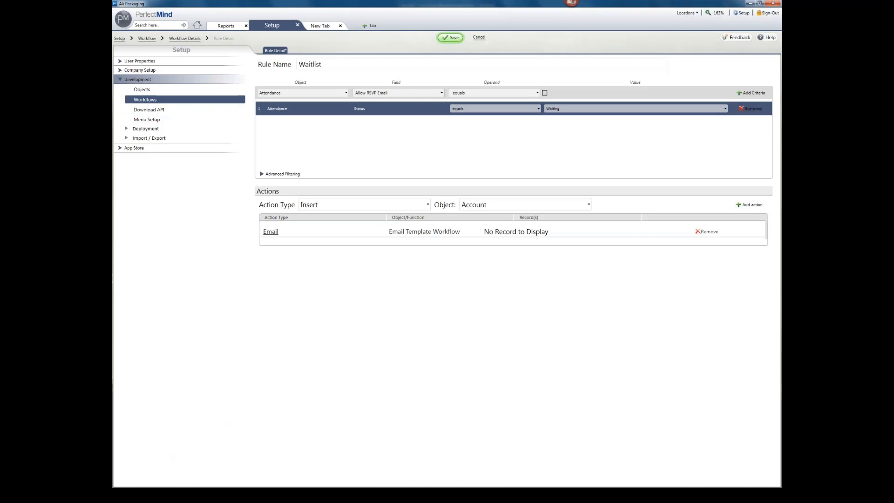
pyautogui.click(161, 495)
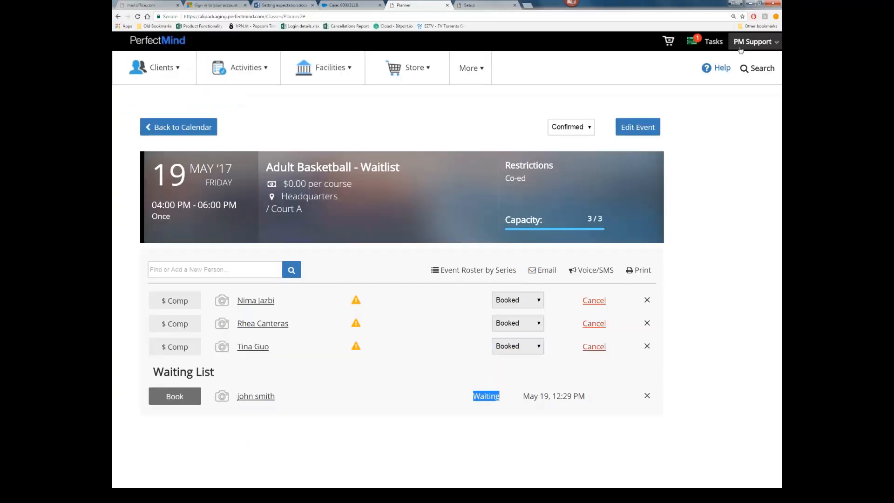
# Step: Cycle through the Setup, Google and Planner tabs, bringing one back to Setup > Automations
pyautogui.click(471, 6)
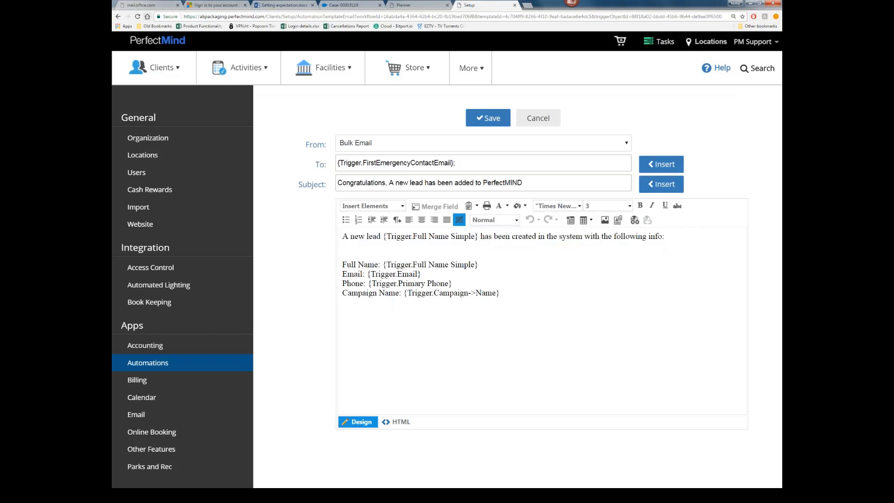
pyautogui.click(147, 16)
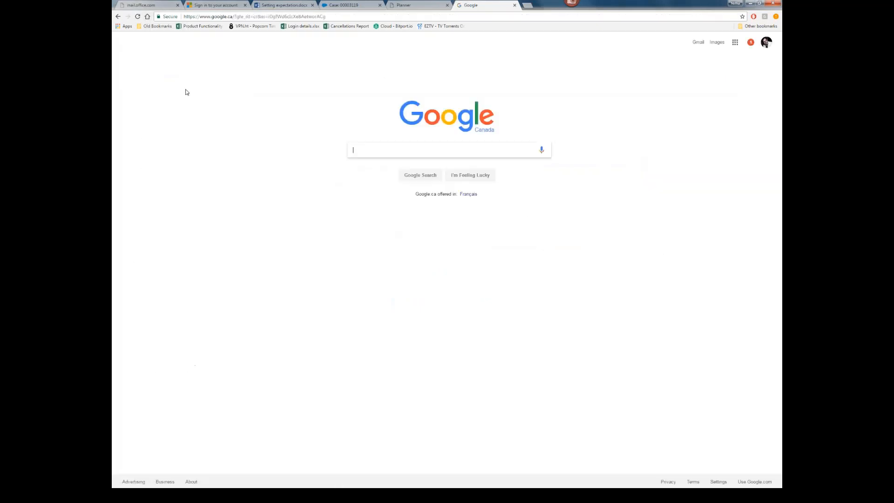
pyautogui.click(419, 5)
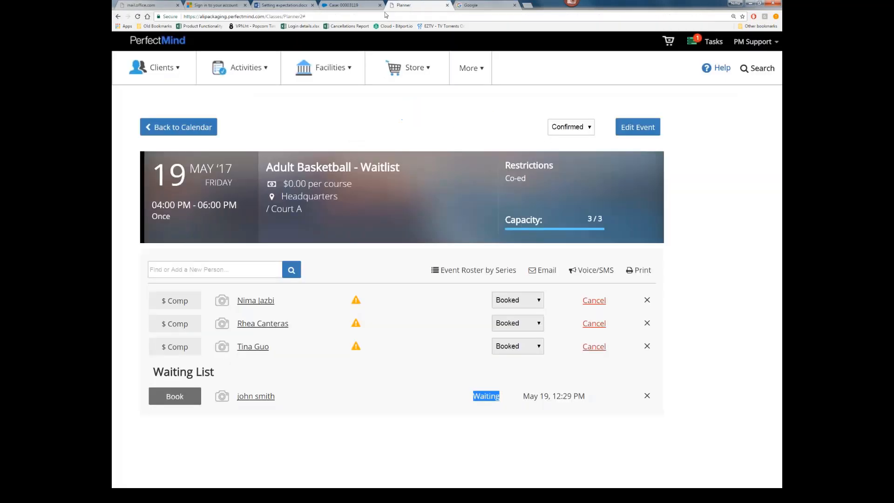
pyautogui.click(465, 4)
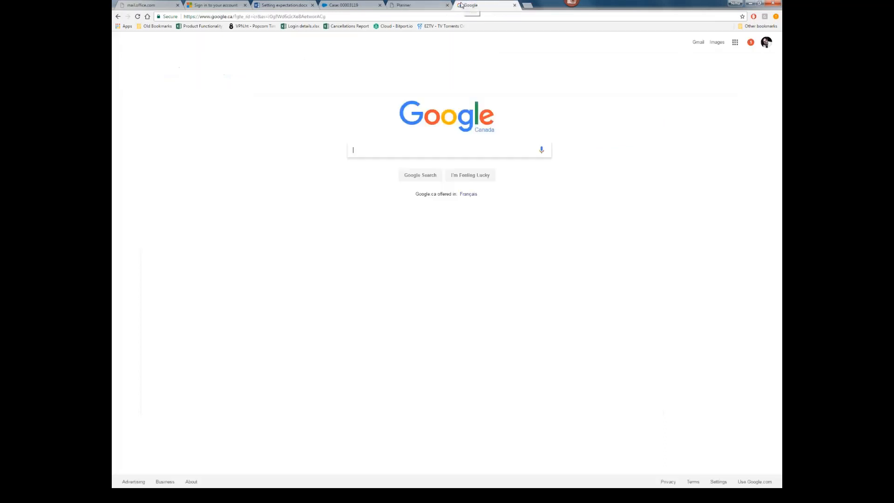
pyautogui.click(118, 16)
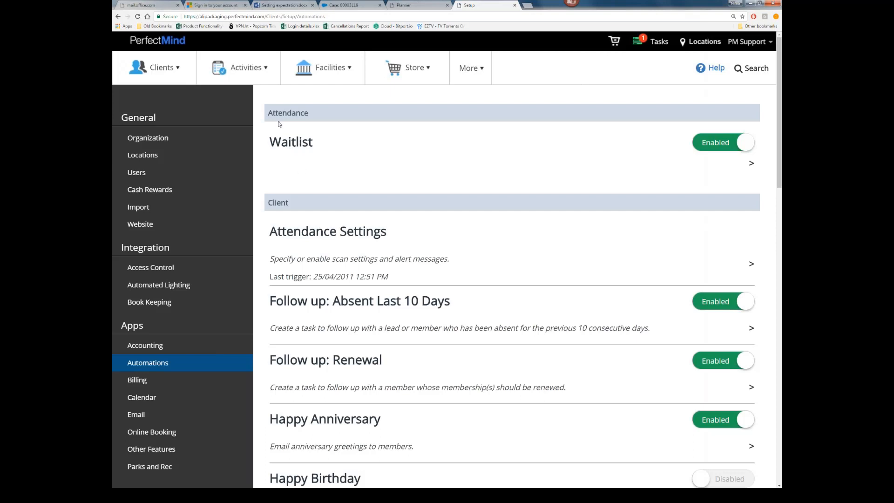
# Step: Open the Waitlist email template and replace the fixed recipient with the Client Email field
pyautogui.moveTo(270, 113); pyautogui.dragTo(309, 114)
pyautogui.click(295, 136)
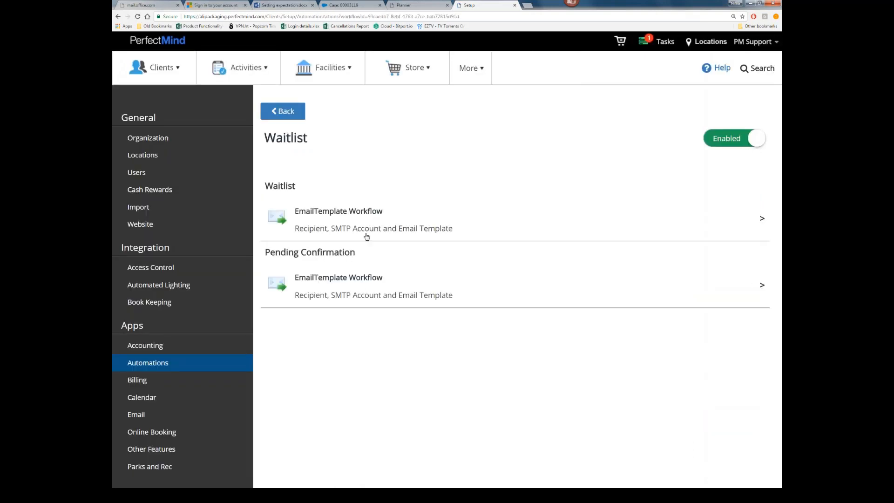
pyautogui.click(356, 211)
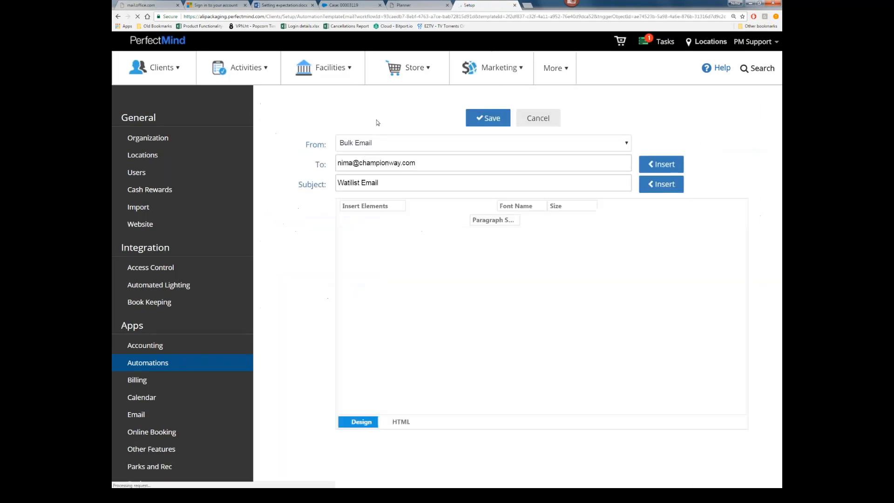
pyautogui.moveTo(437, 165); pyautogui.dragTo(321, 167)
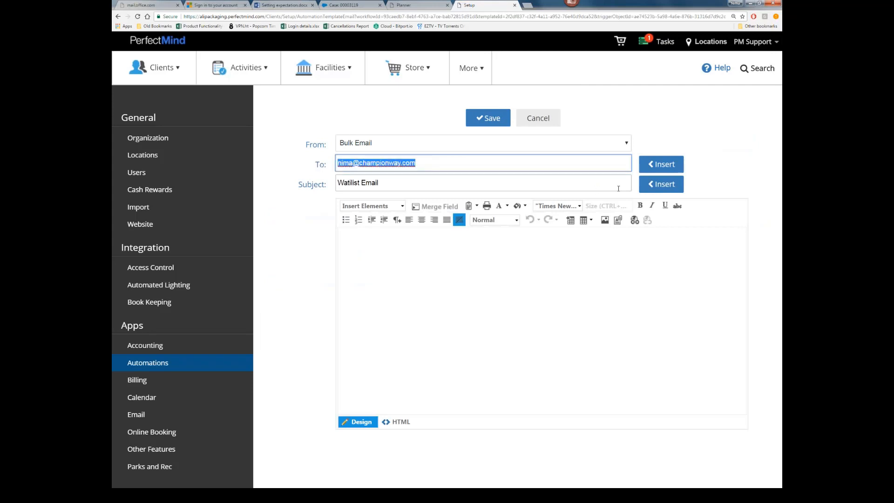
pyautogui.press('Delete')
pyautogui.click(659, 168)
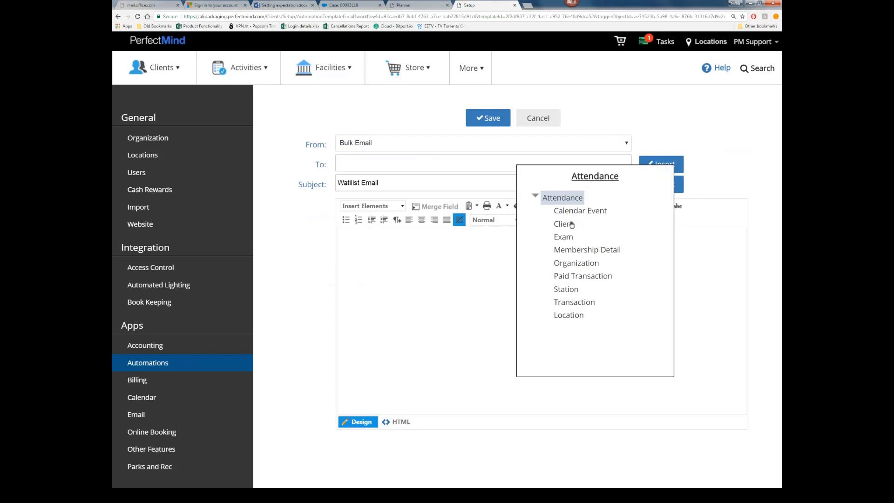
pyautogui.click(568, 227)
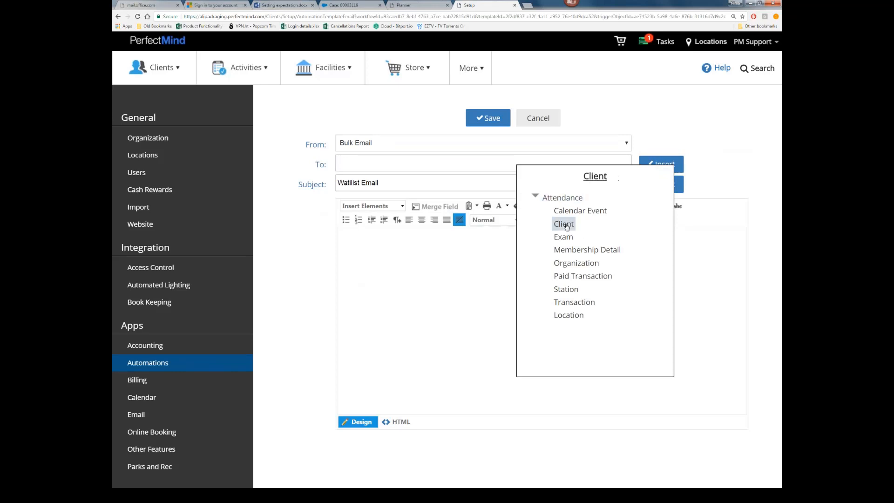
pyautogui.click(543, 213)
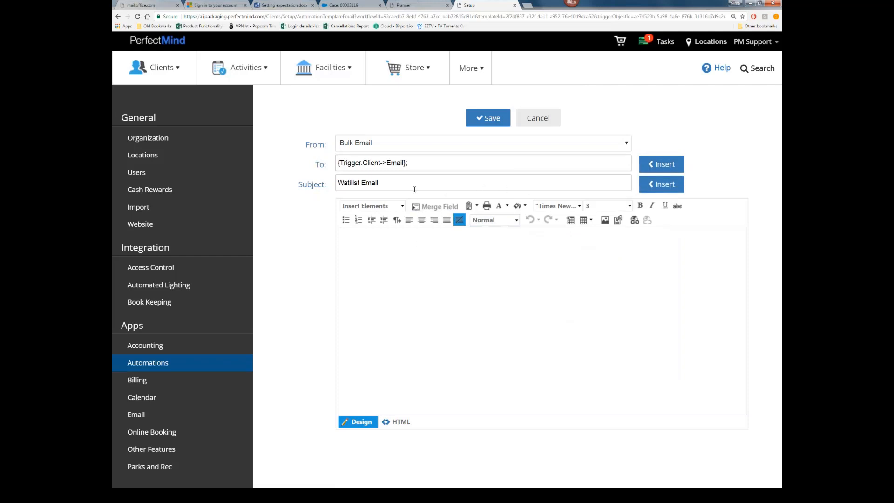
# Step: Save the Waitlist email template and open the Pending Confirmation email template
pyautogui.click(475, 186)
pyautogui.click(488, 329)
pyautogui.click(481, 122)
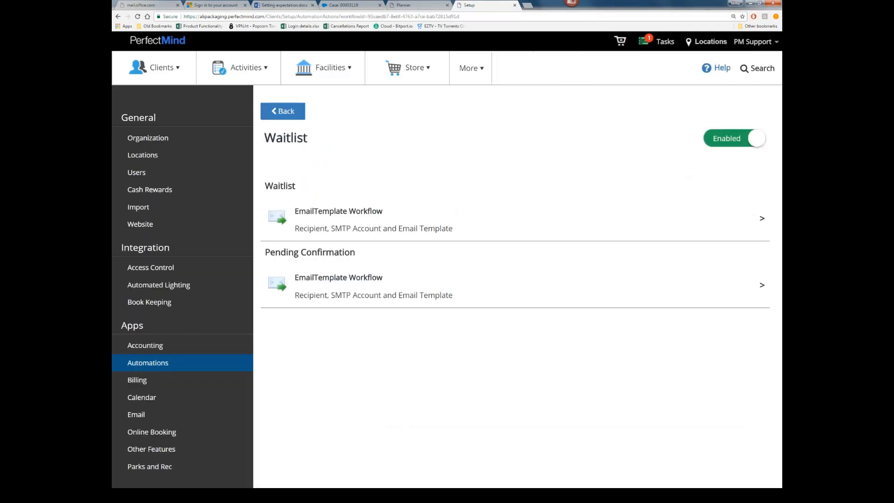
pyautogui.click(372, 294)
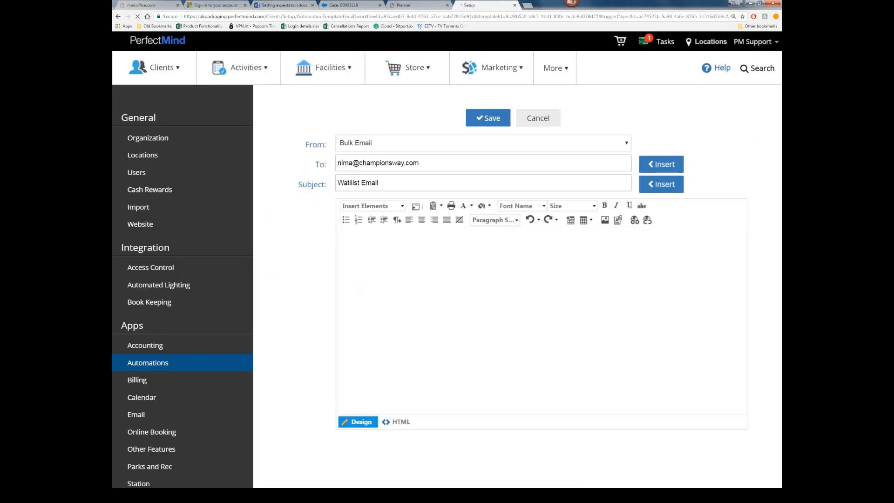
# Step: Open More > Marketing > Website Setting in a new browser tab
pyautogui.click(376, 207)
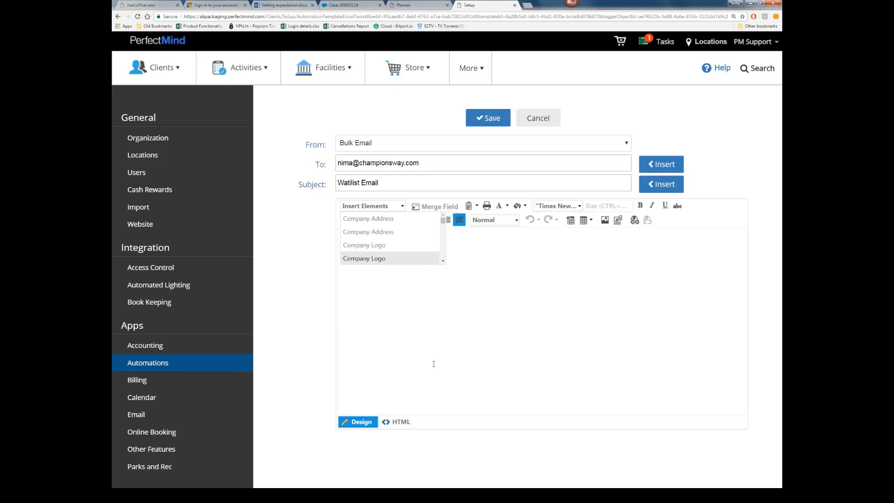
pyautogui.click(445, 282)
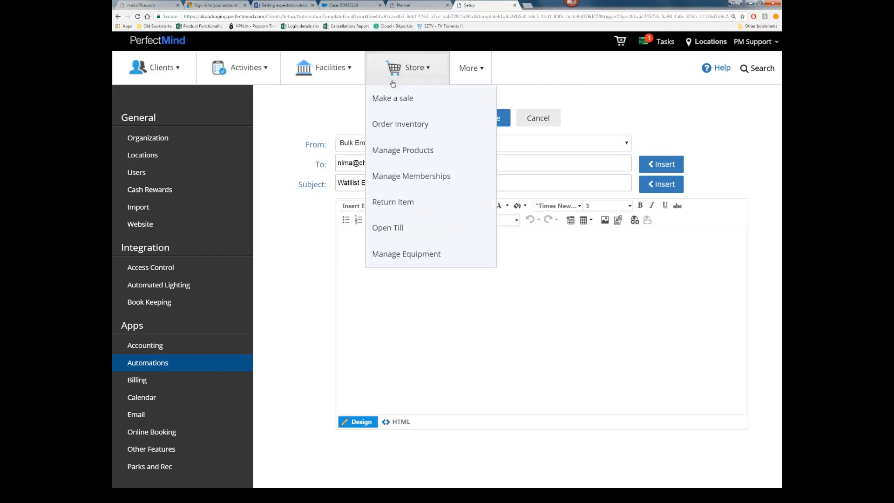
pyautogui.moveTo(461, 82)
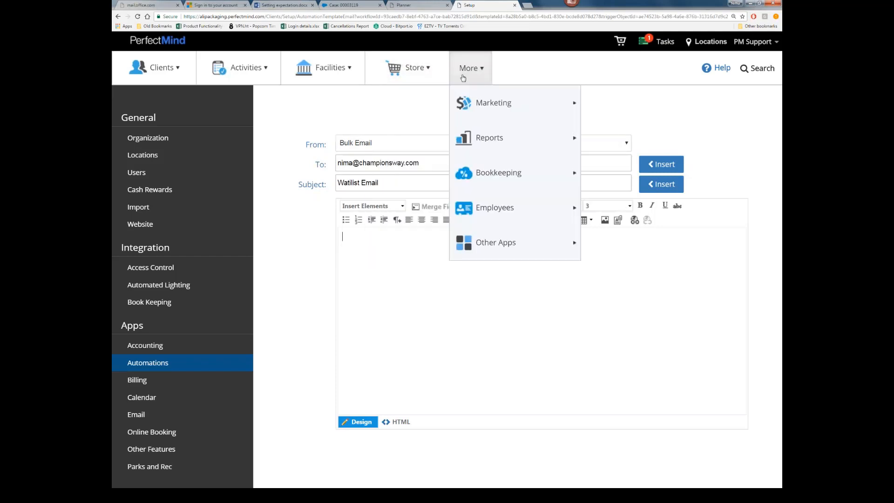
pyautogui.moveTo(486, 108)
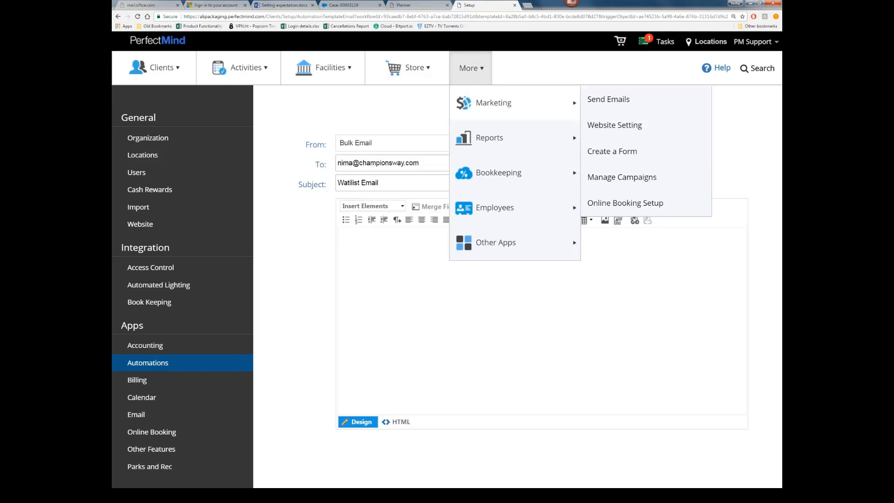
pyautogui.rightClick(613, 134)
pyautogui.click(624, 139)
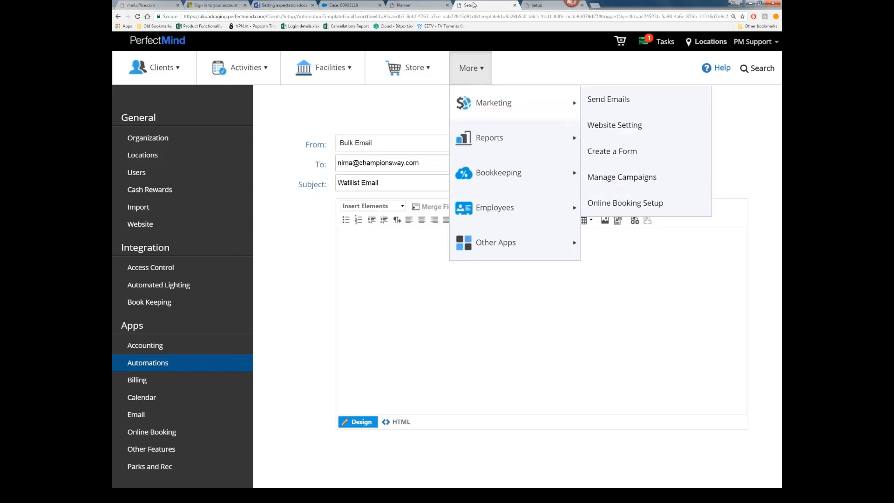
# Step: Create and save a new website element named News
pyautogui.click(540, 4)
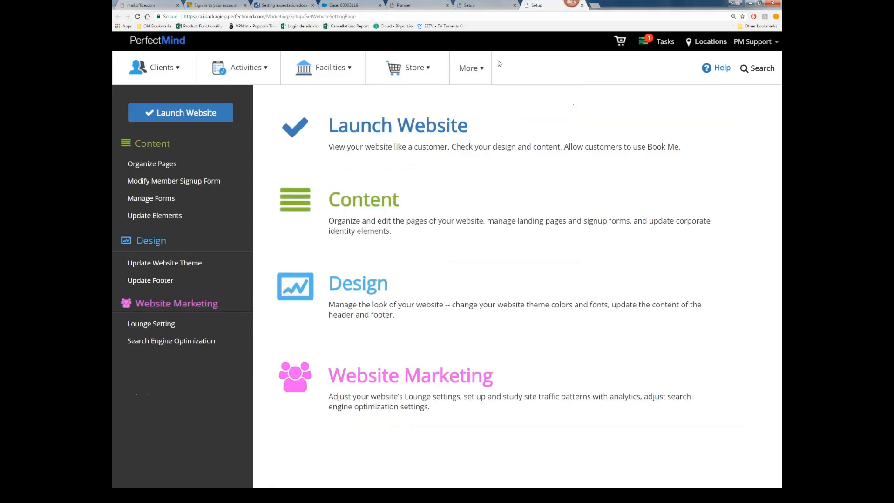
pyautogui.click(158, 222)
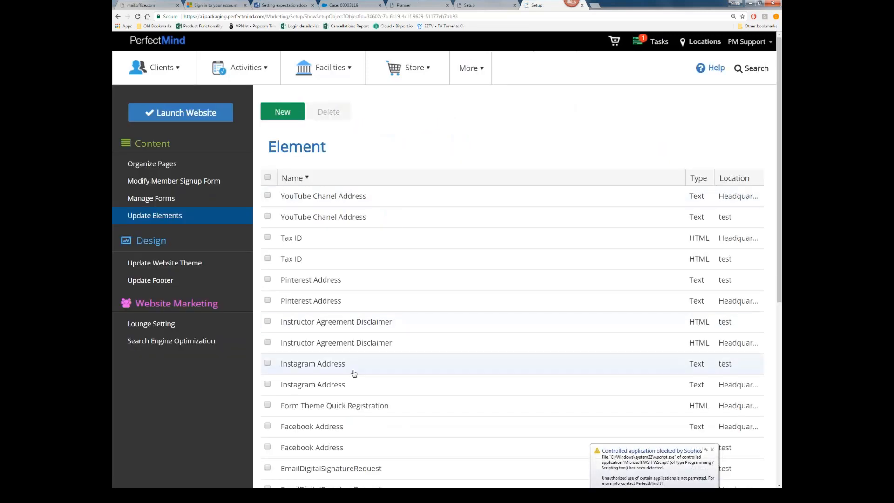
pyautogui.scroll(-6, 346, 369)
pyautogui.scroll(7, 346, 369)
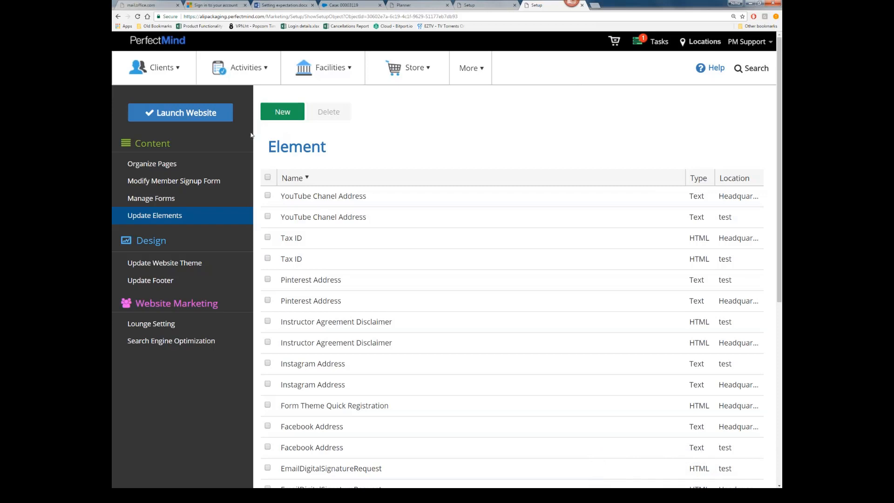
pyautogui.click(283, 113)
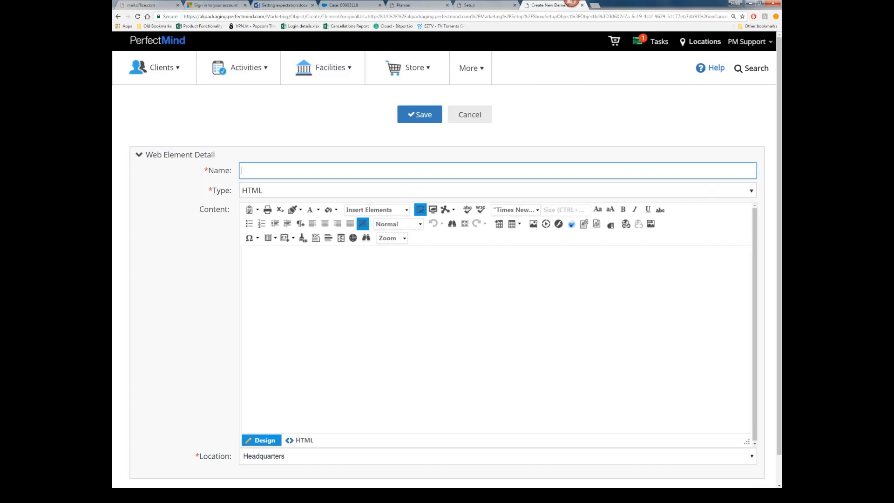
pyautogui.write('New')
pyautogui.press('BackSpace')
pyautogui.write('ew')
pyautogui.click(410, 117)
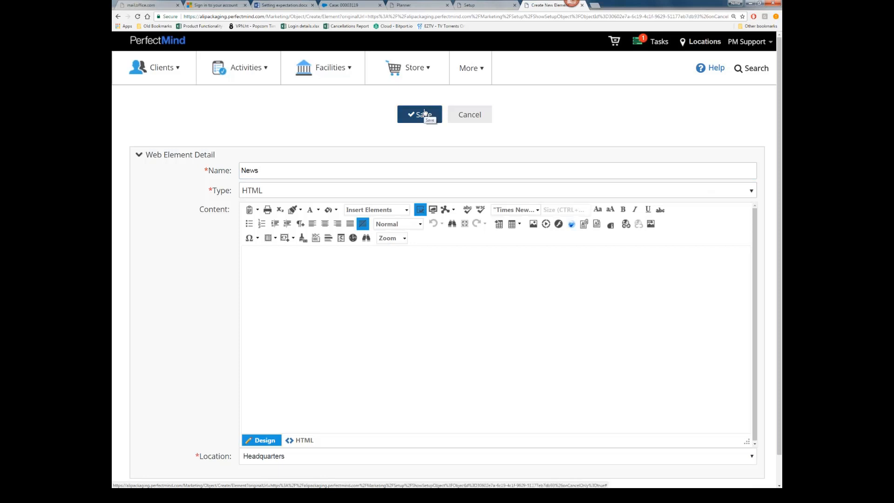
pyautogui.click(425, 113)
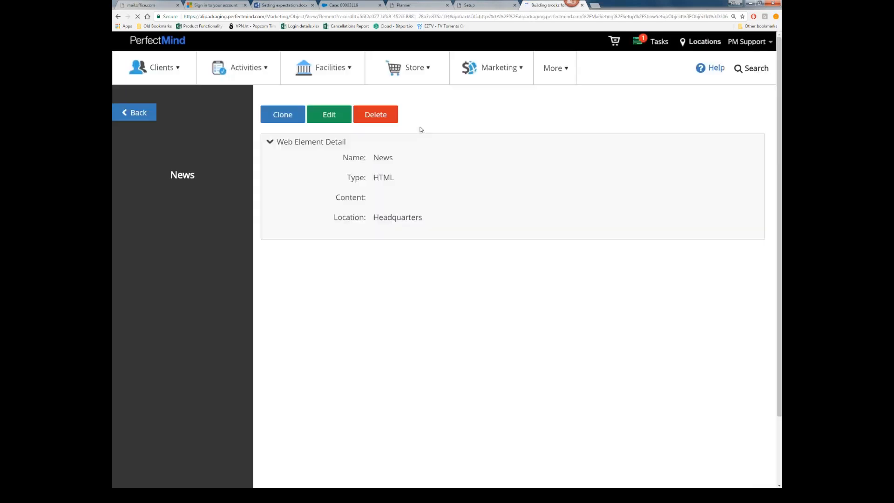
# Step: Fill the News element with placeholder text 'sdkjdksjfkdjskldjs' and go back to the Setup tab
pyautogui.click(333, 117)
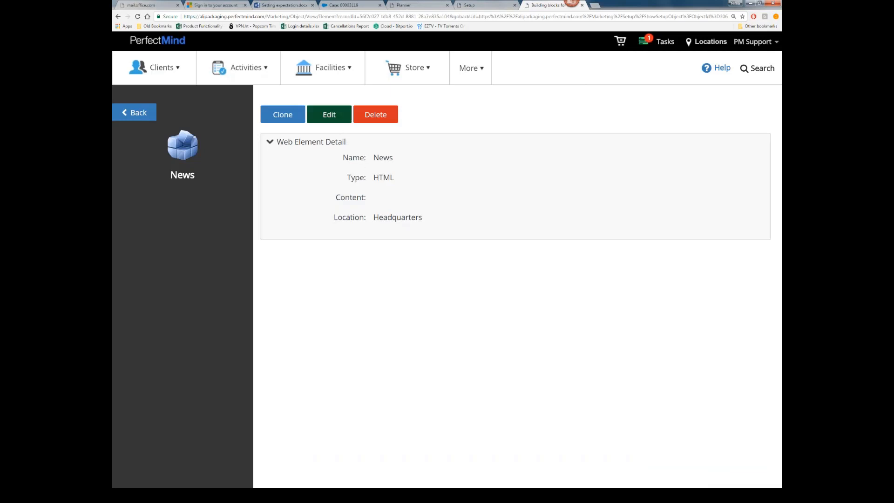
pyautogui.click(335, 120)
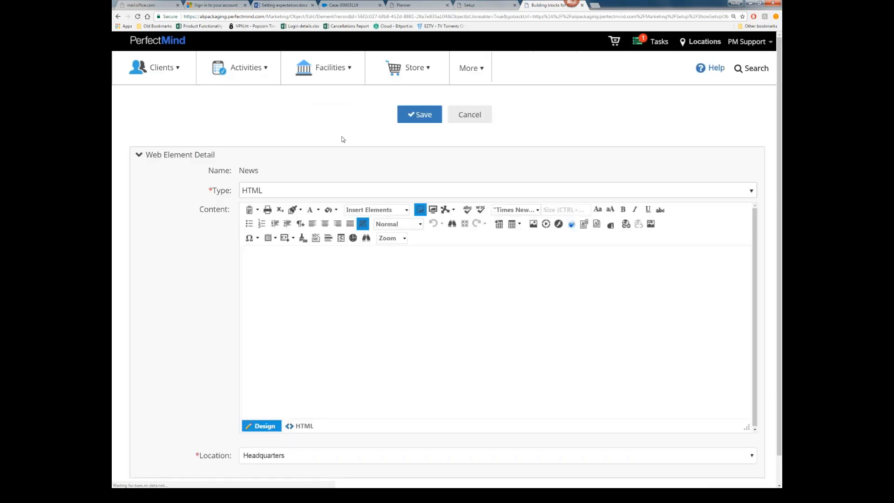
pyautogui.click(369, 281)
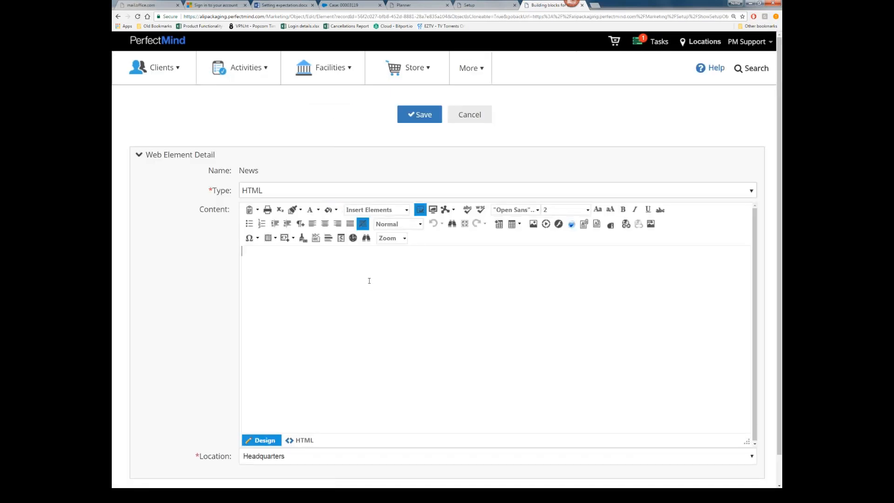
pyautogui.write('sdkjdksjfkdjskldjs')
pyautogui.click(486, 4)
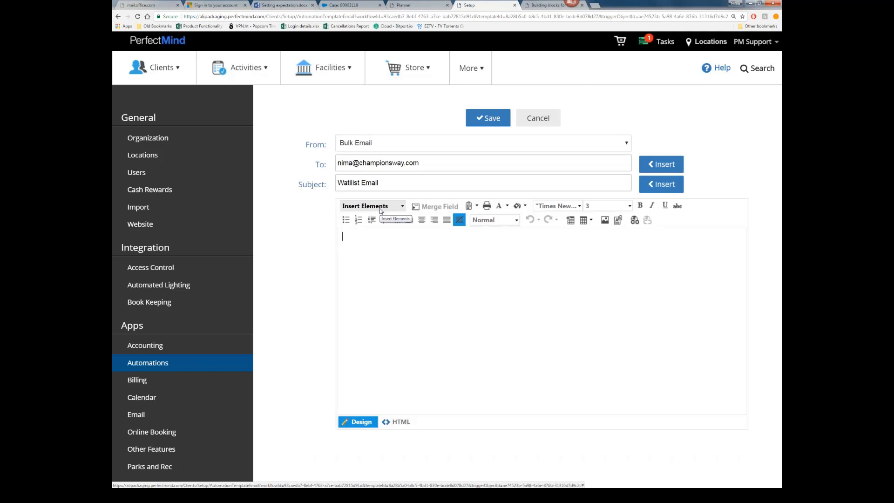
# Step: Save the template, reopen the Waitlist email template, and insert |*News*| into its body
pyautogui.click(380, 211)
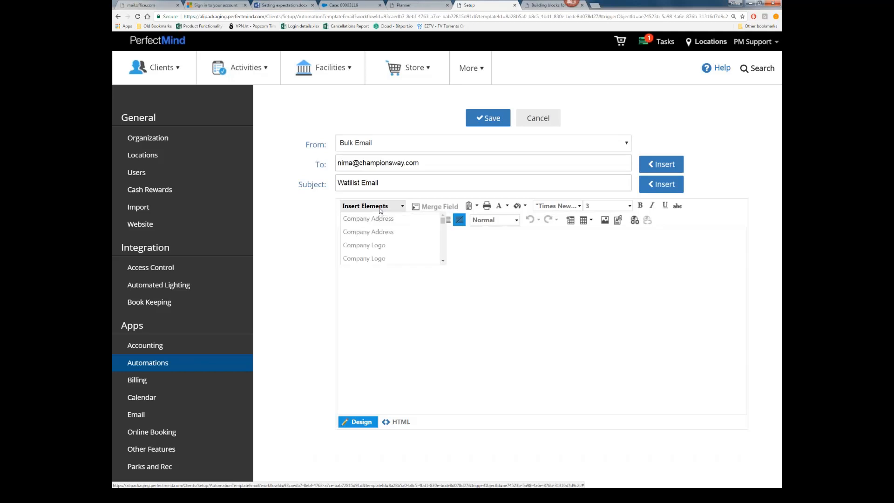
pyautogui.click(489, 122)
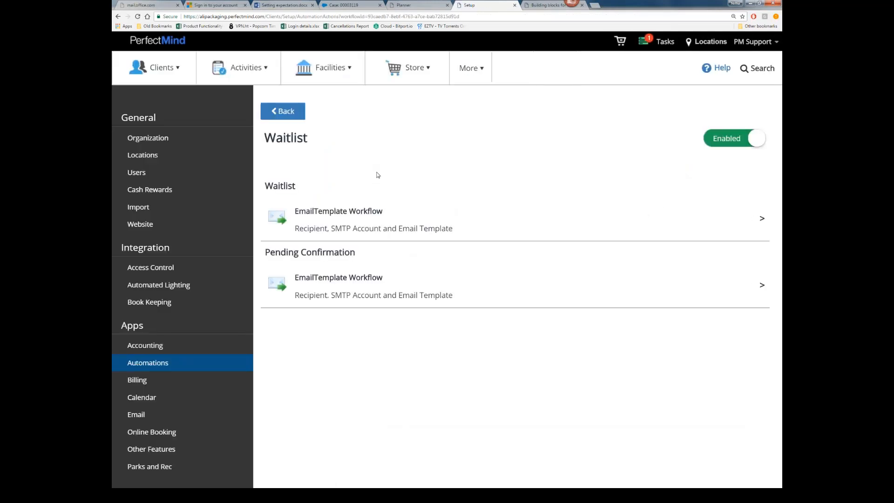
pyautogui.click(330, 212)
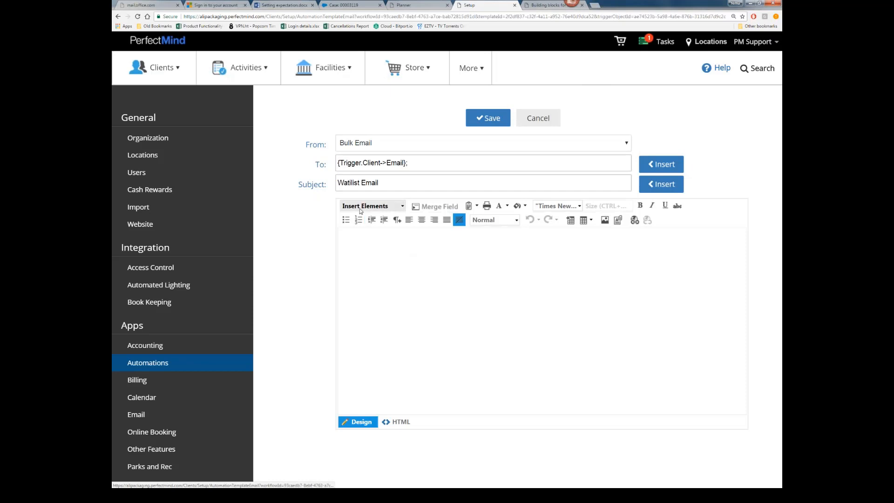
pyautogui.click(373, 206)
pyautogui.scroll(-4, 381, 237)
pyautogui.scroll(-6, 381, 238)
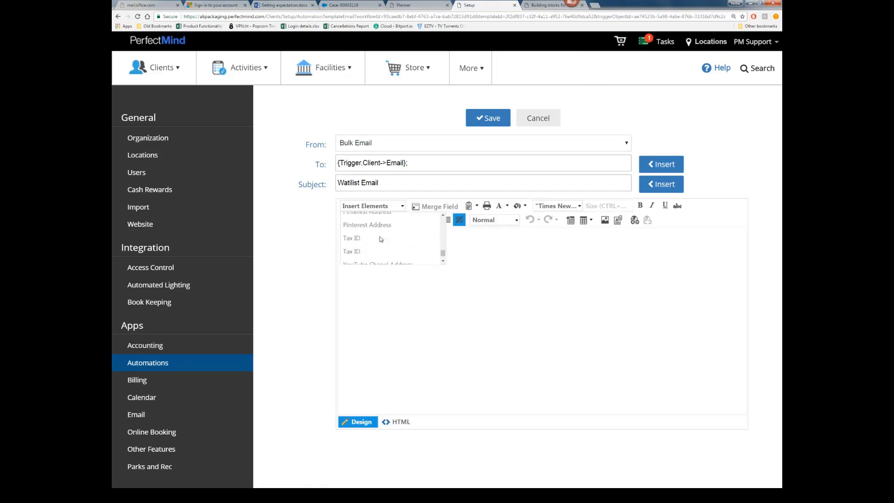
pyautogui.click(371, 248)
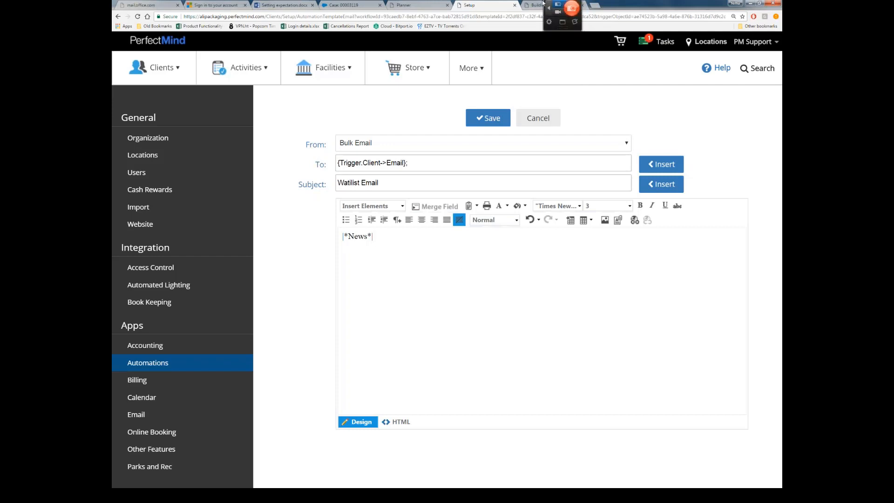
# Step: Save the News web element's test content, then return to the Adult Basketball - Waitlist roster
pyautogui.click(540, 5)
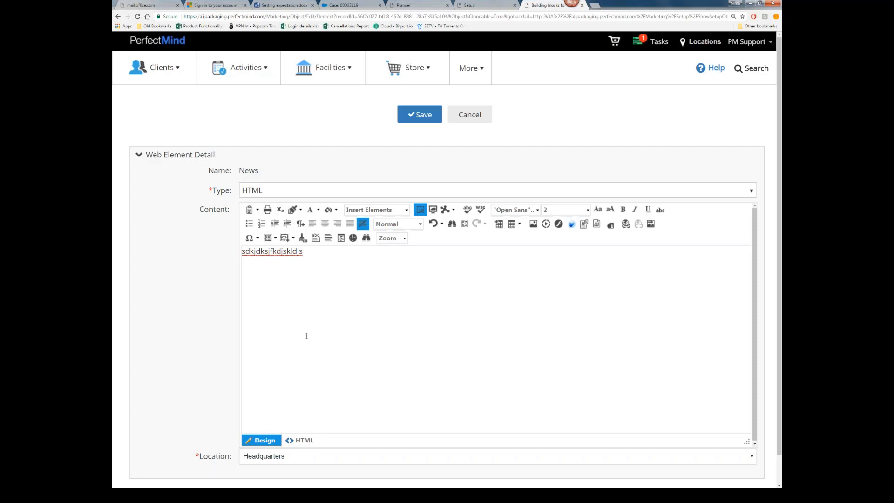
pyautogui.click(422, 117)
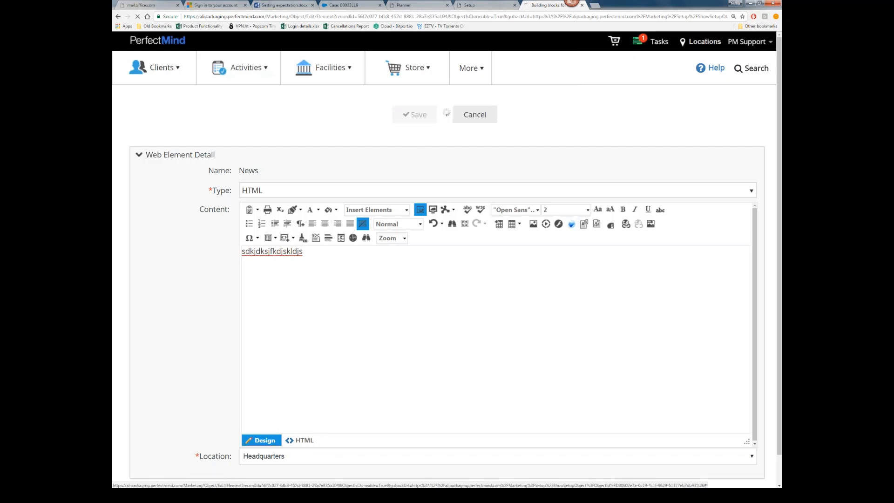
pyautogui.click(416, 6)
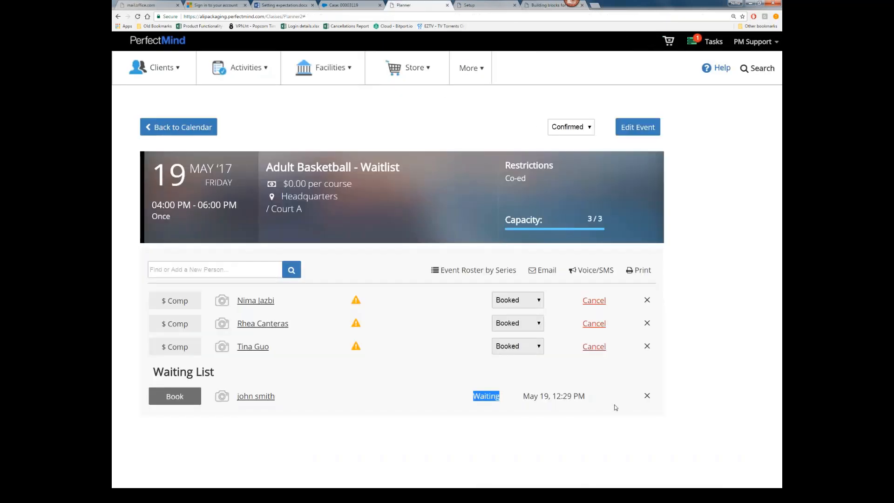
# Step: Cancel the third booked attendee and verify the waitlisted client now shows Pending Confirmation
pyautogui.click(595, 346)
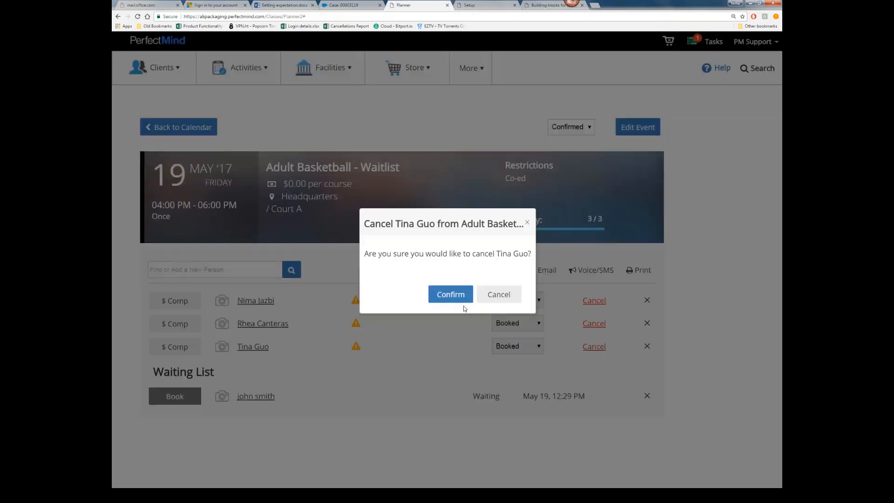
pyautogui.click(448, 294)
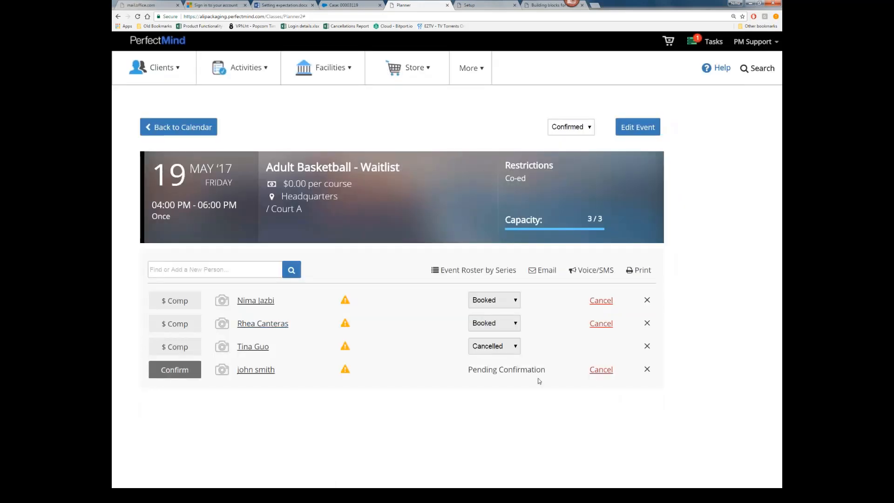
pyautogui.moveTo(498, 375); pyautogui.dragTo(514, 372)
pyautogui.click(515, 345)
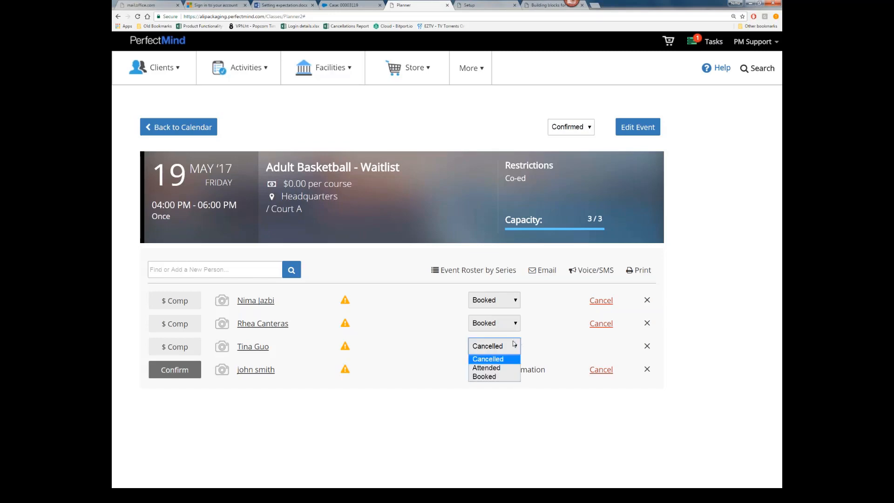
pyautogui.click(536, 297)
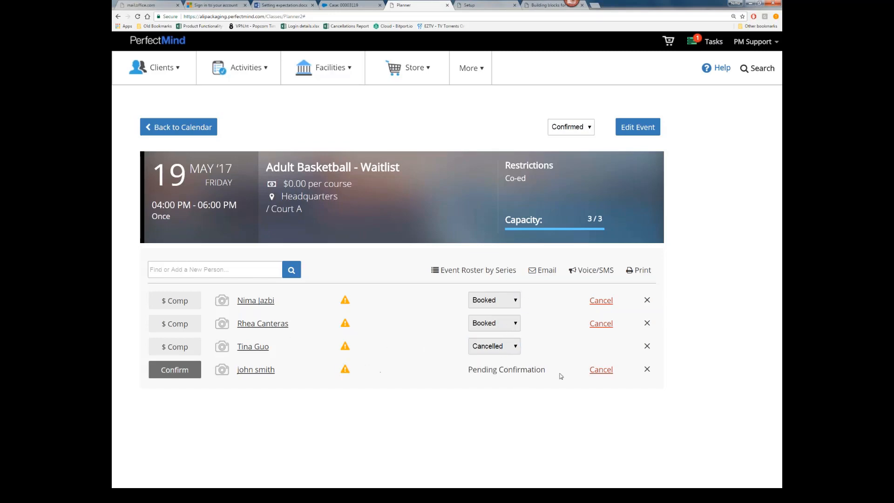
pyautogui.moveTo(553, 376); pyautogui.dragTo(186, 372)
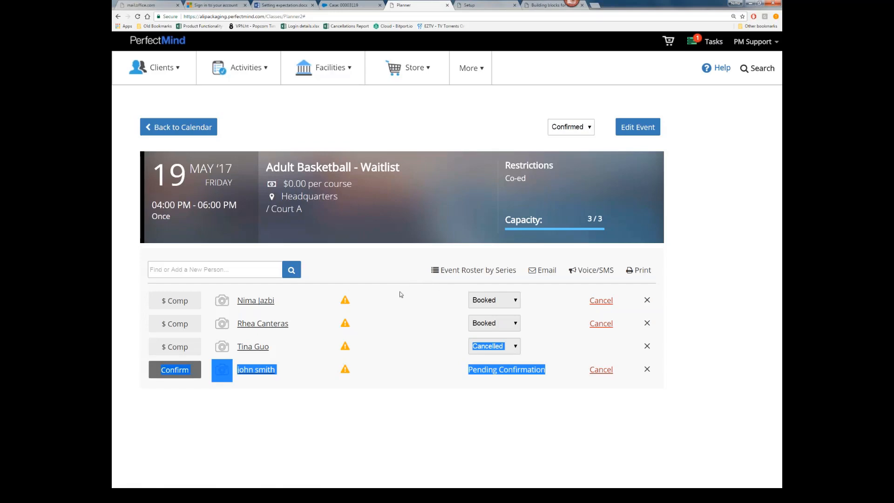
pyautogui.hotkey('alt', 'Tab')
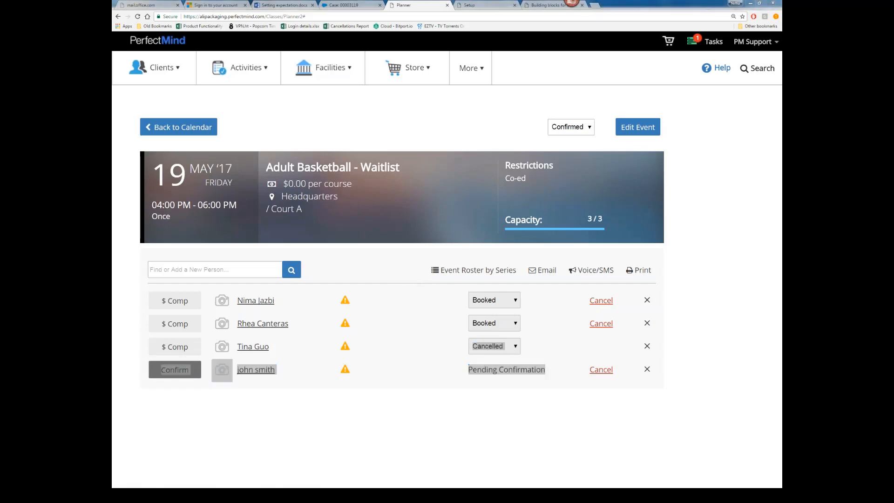
# Step: Cancel the Rule Detail editor to view the Waitlist and Pending Confirmation rules
pyautogui.click(486, 39)
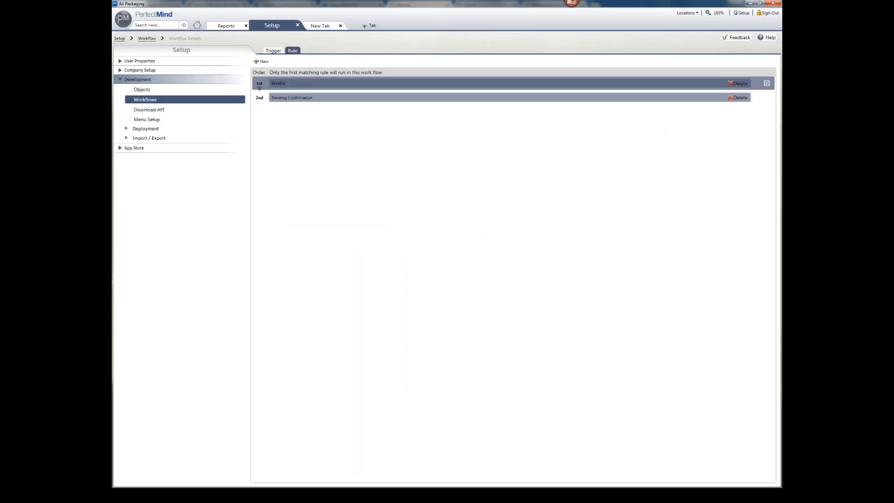